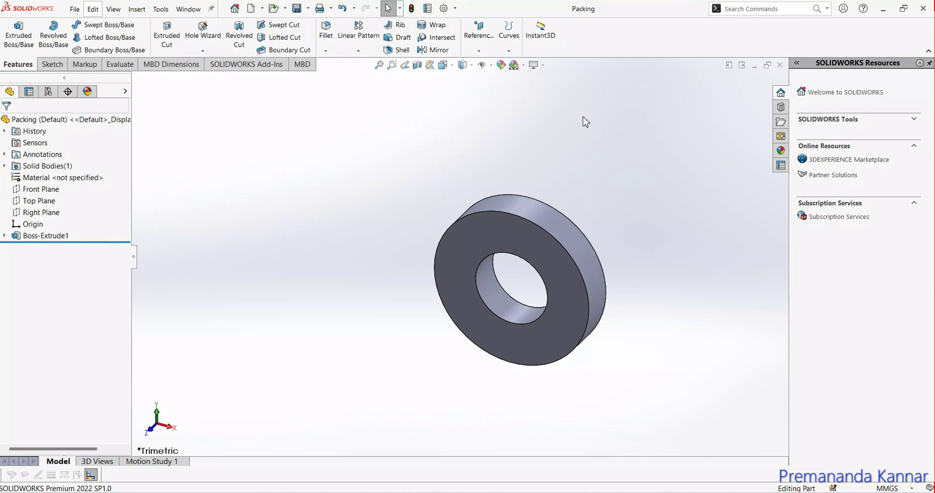
Close the Packing, Bush and Gland part windows one after another.
left_click(780, 65)
left_click(779, 65)
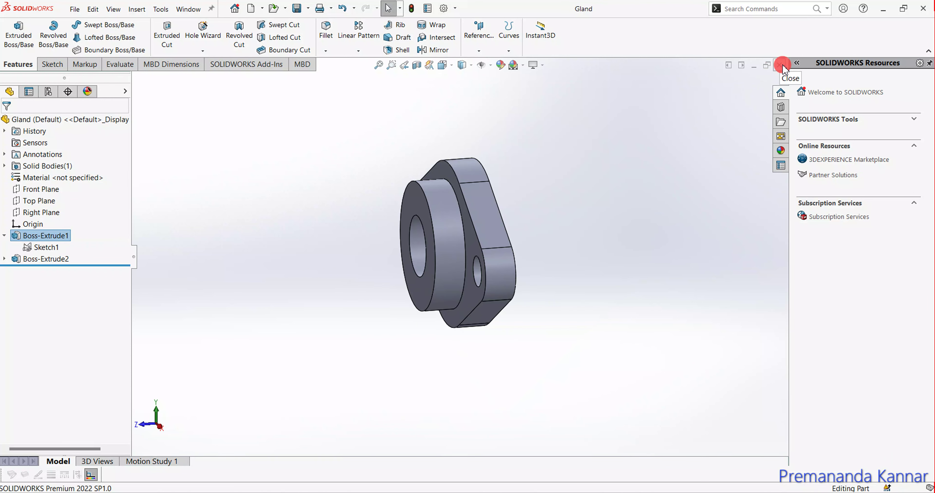
left_click(779, 65)
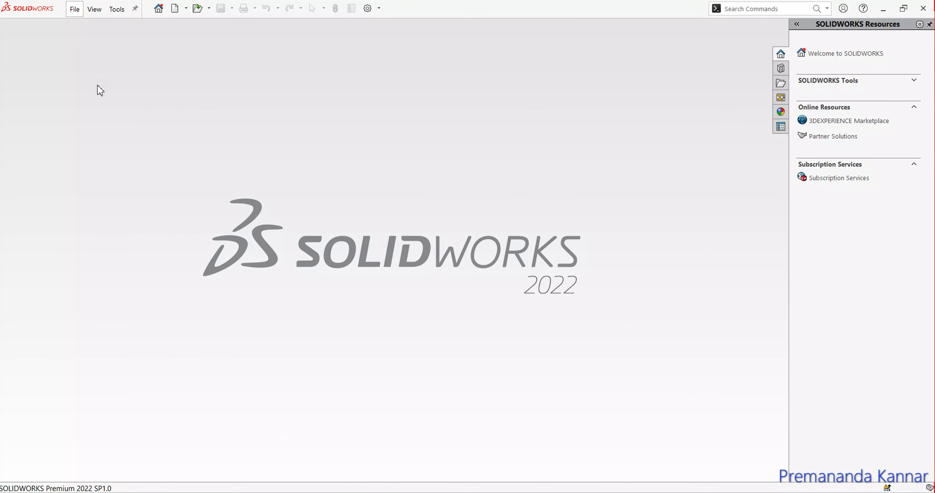
left_click(78, 13)
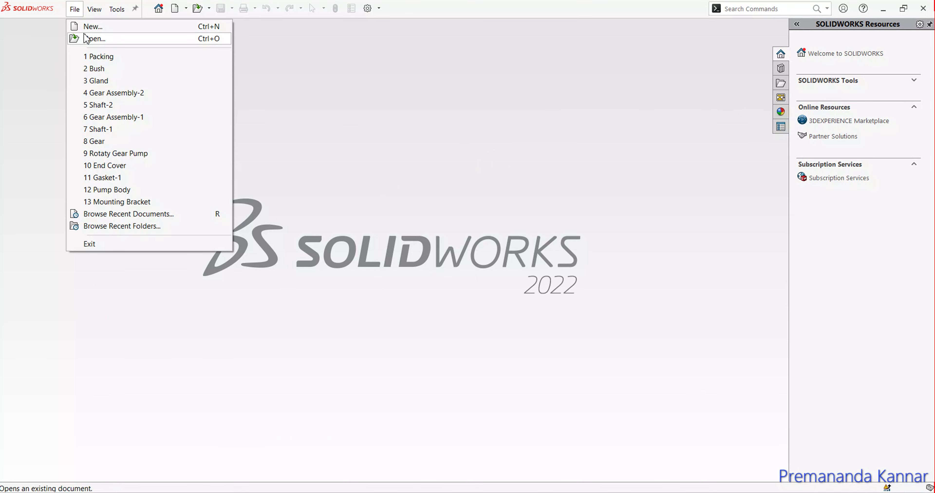
left_click(95, 26)
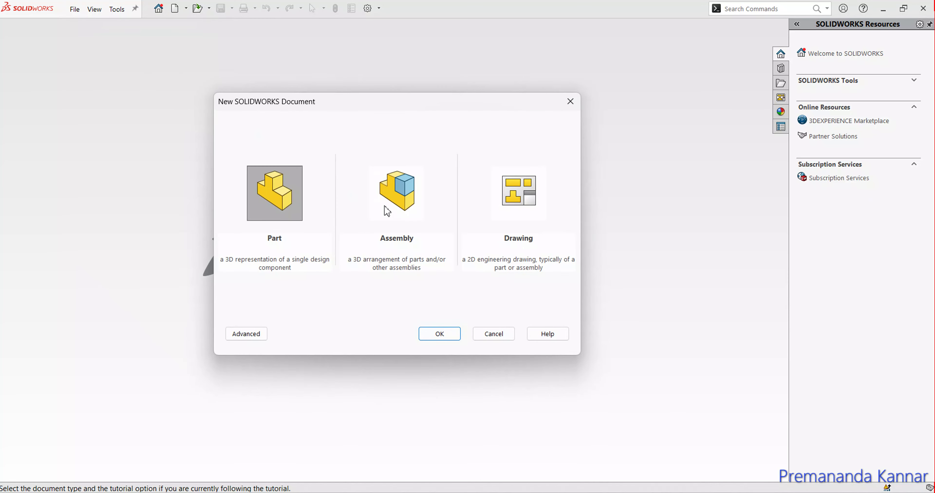
left_click(403, 195)
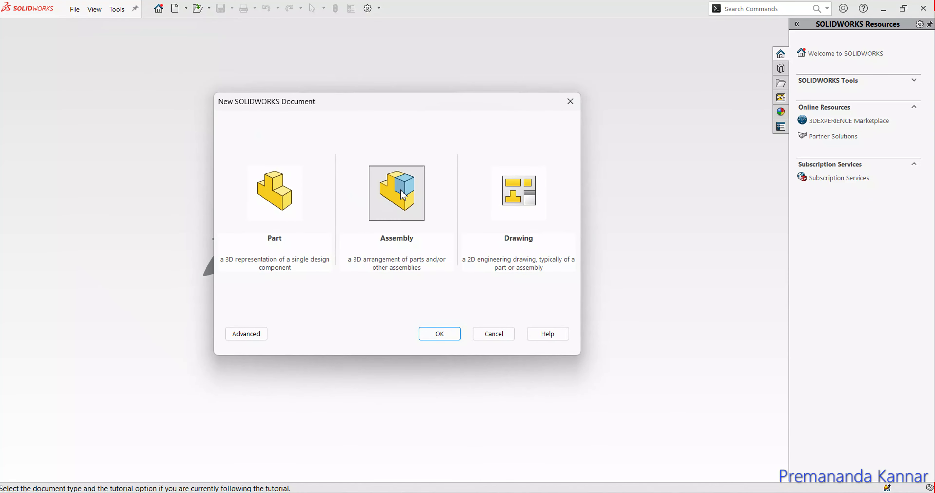
left_click(445, 333)
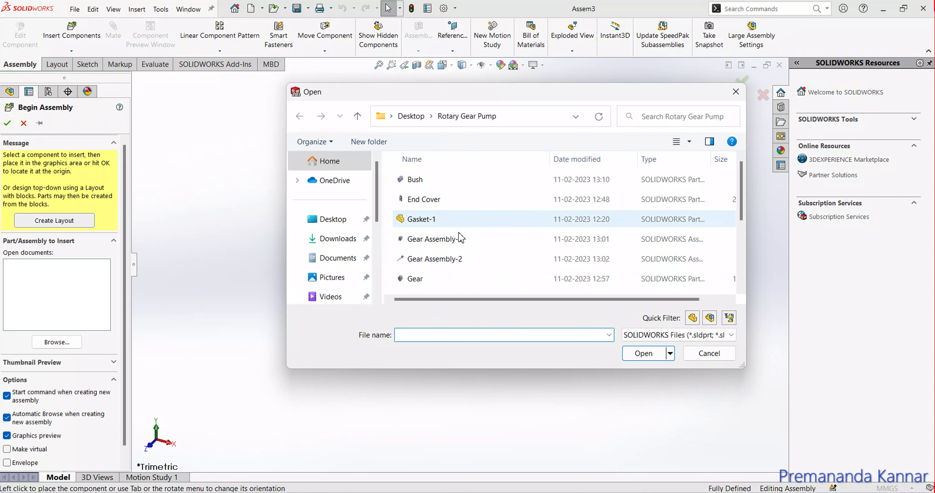
scroll(467, 248, "down", 1)
scroll(467, 247, "down", 1)
scroll(467, 248, "down", 1)
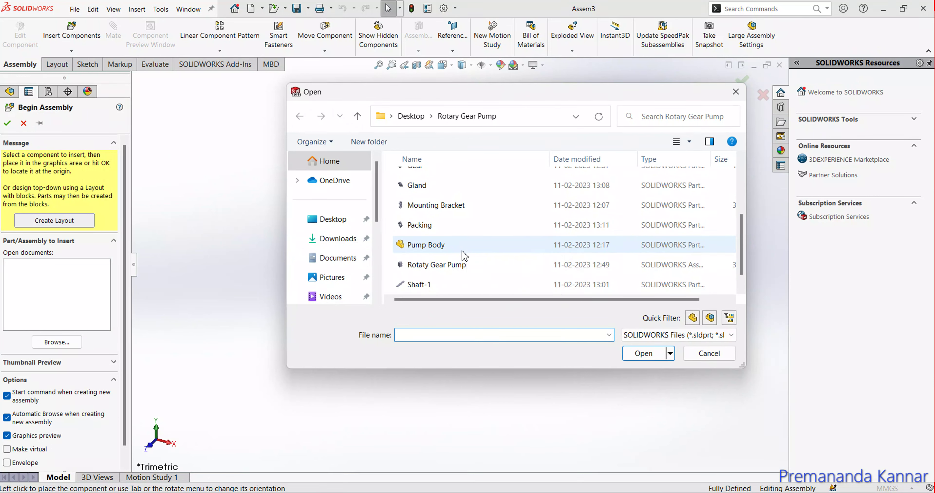
left_click(448, 269)
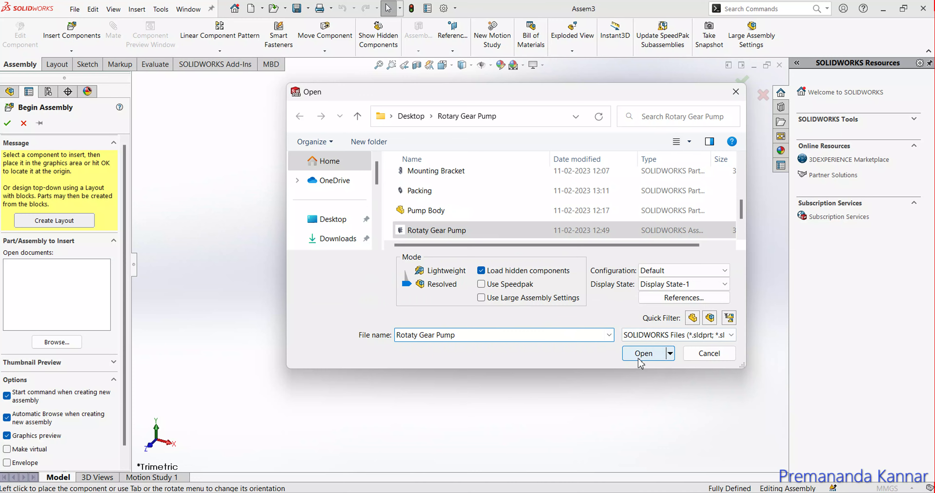
left_click(642, 354)
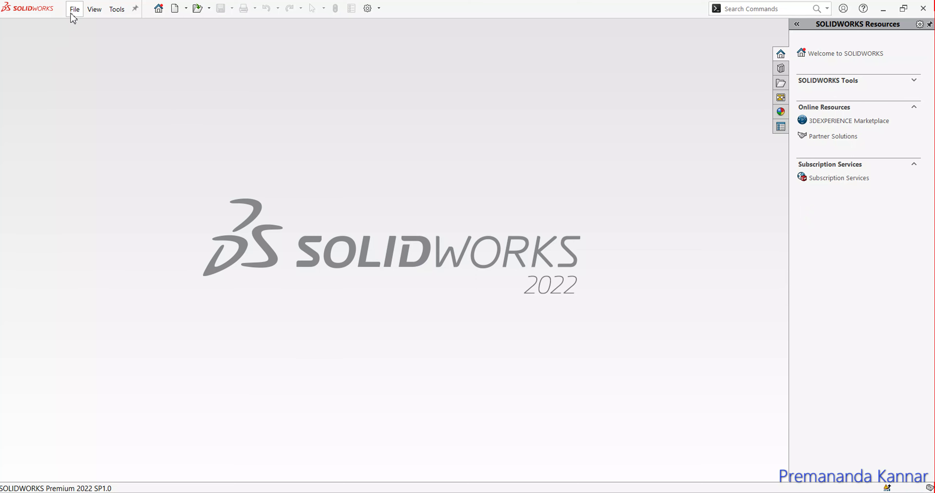
Open the Rotaty Gear Pump assembly file.
left_click(72, 11)
left_click(84, 41)
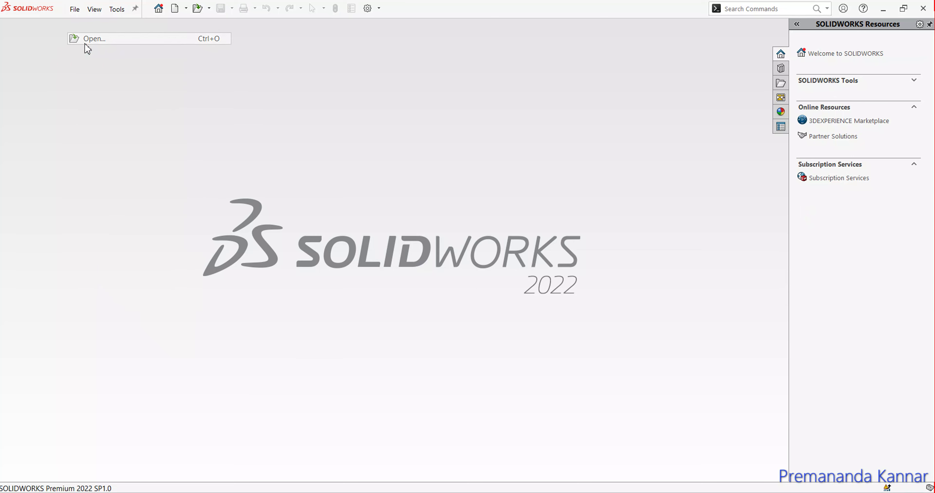
scroll(436, 225, "down", 1)
scroll(451, 236, "down", 2)
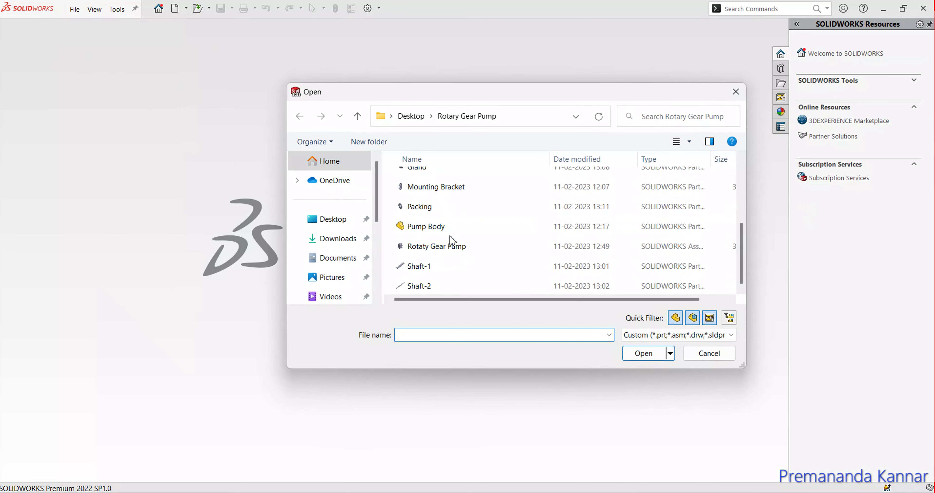
double_click(431, 253)
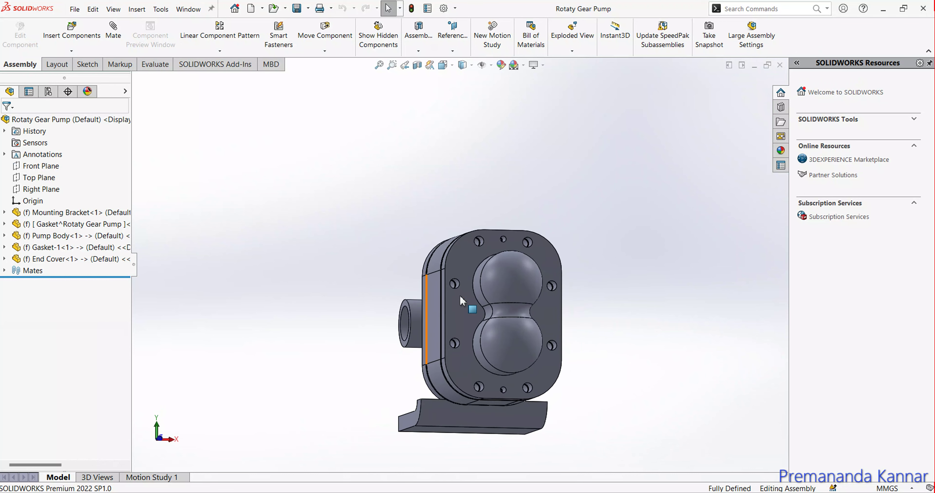
Hide the End Cover component and view the pump from its other side.
left_click(503, 303)
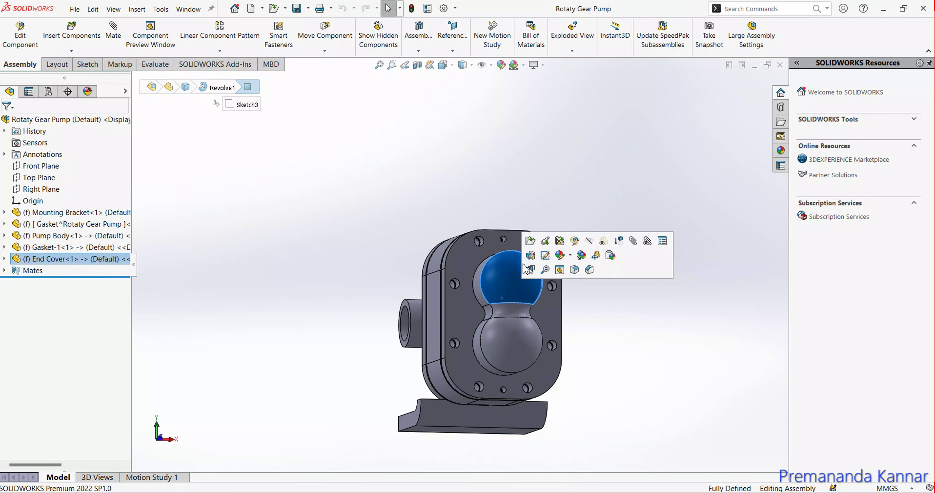
left_click(603, 241)
mouse_move(599, 304)
middle_mouse_down()
mouse_move(534, 278)
mouse_move(544, 285)
mouse_move(572, 273)
mouse_move(551, 294)
mouse_move(577, 275)
middle_mouse_up()
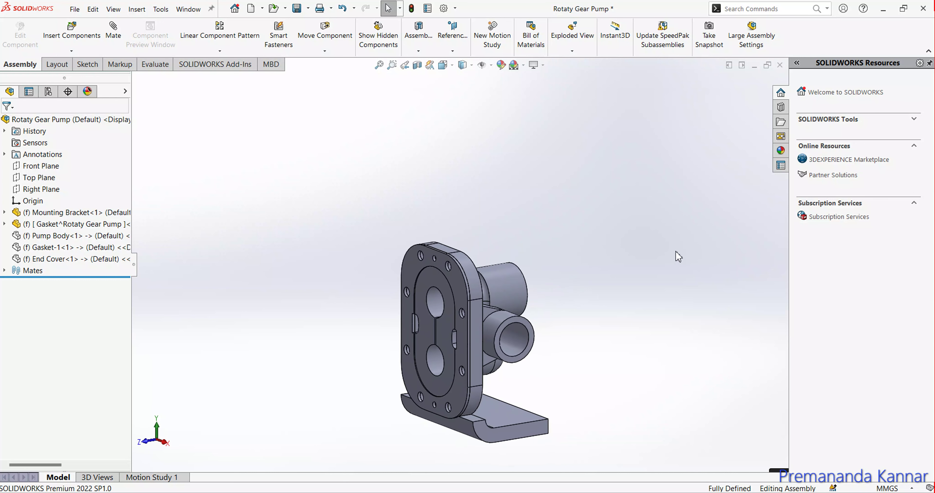
left_click(84, 40)
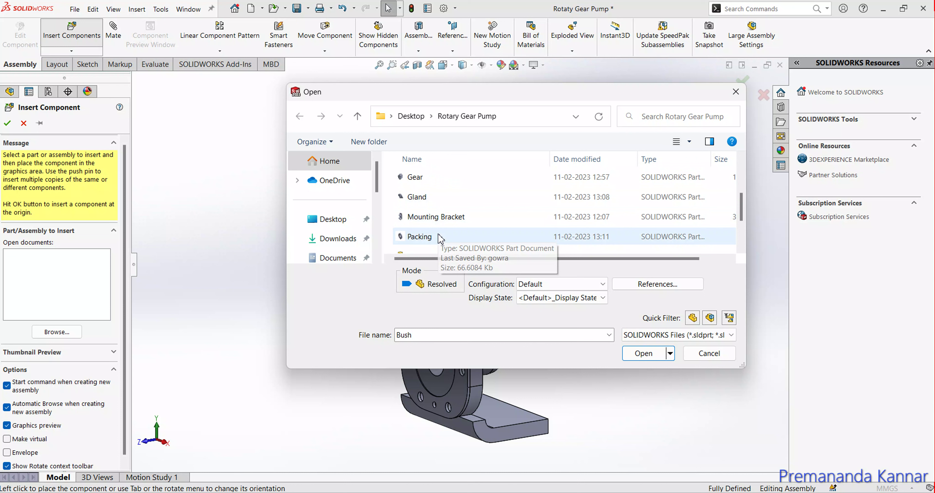
Insert the Bush and Packing parts, placing them to the right of the pump.
left_click(440, 238, "ctrl")
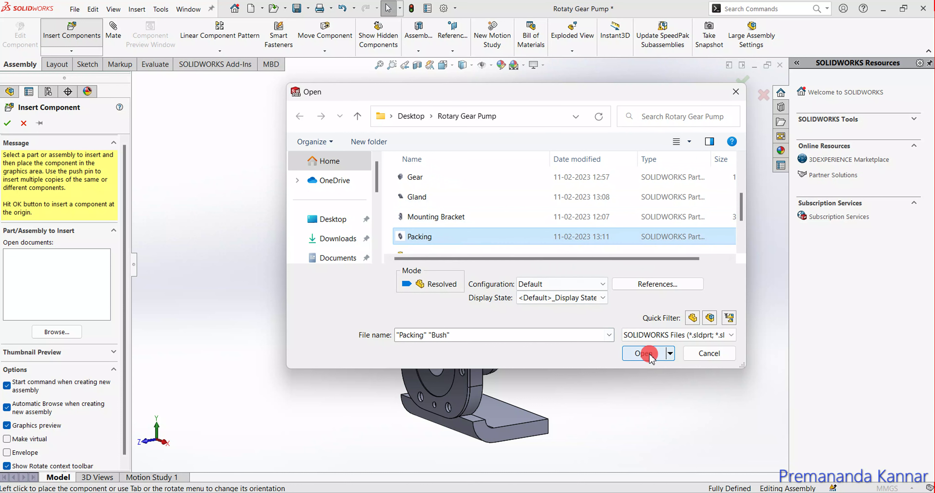
left_click(643, 353)
left_click(612, 301)
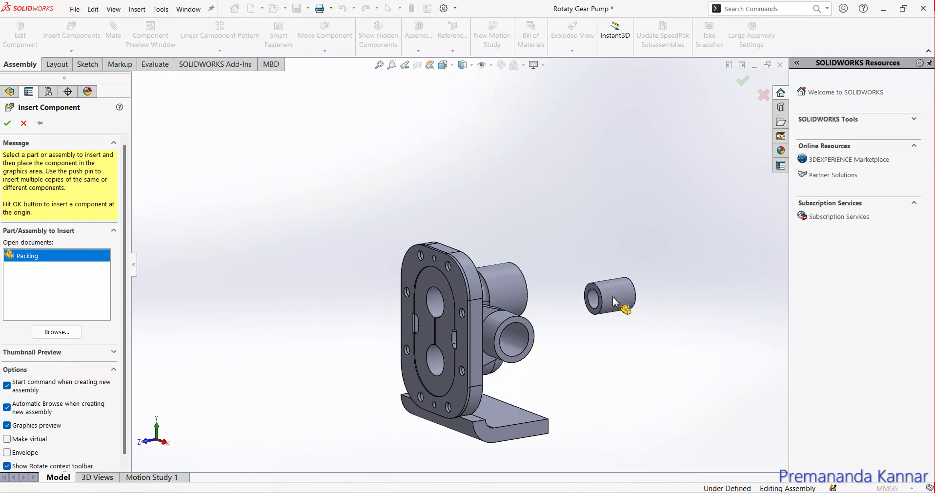
left_click(686, 349)
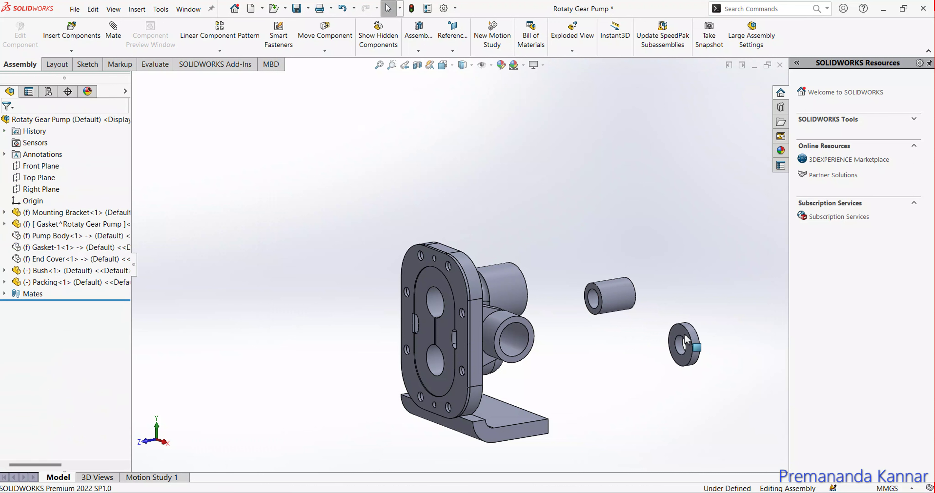
Hide the Packing part and make a copy of the Bush.
right_click(694, 358)
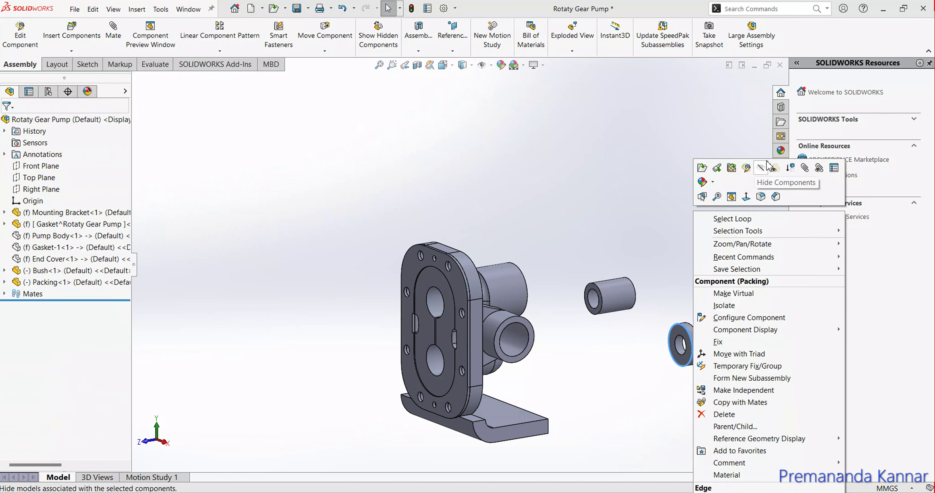
left_click(761, 167)
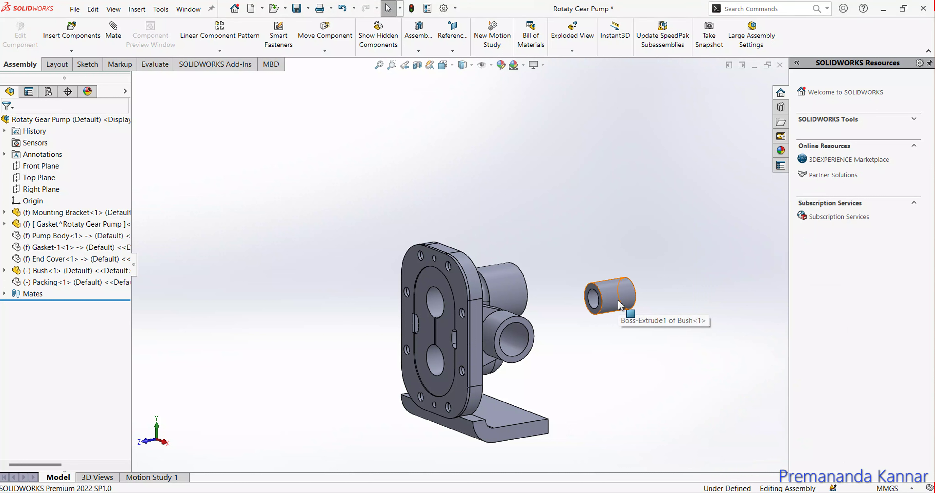
mouse_move(619, 305)
left_mouse_down("ctrl")
mouse_move(616, 229)
mouse_move(545, 192)
mouse_move(428, 181)
left_mouse_up("ctrl")
Mate the fourth and third bushes concentric with the mounting bracket holes.
key("m")
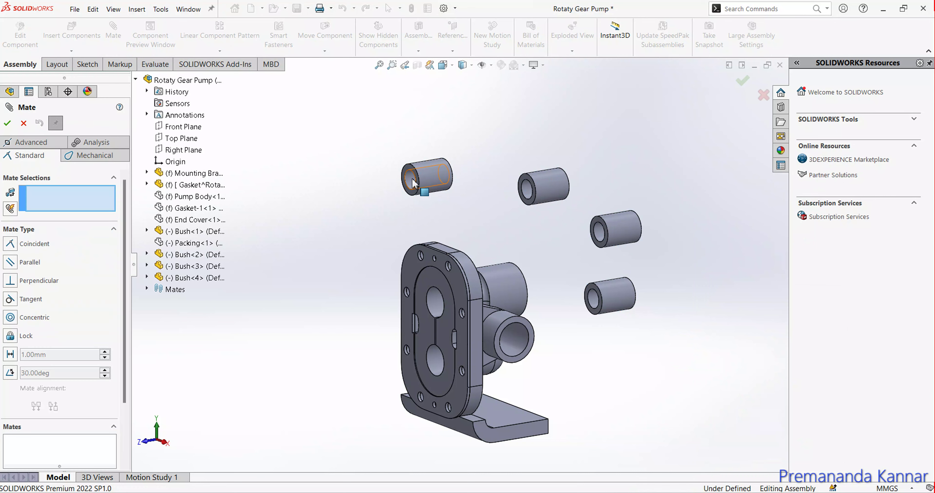
left_click(409, 178)
scroll(438, 297, "down", 5)
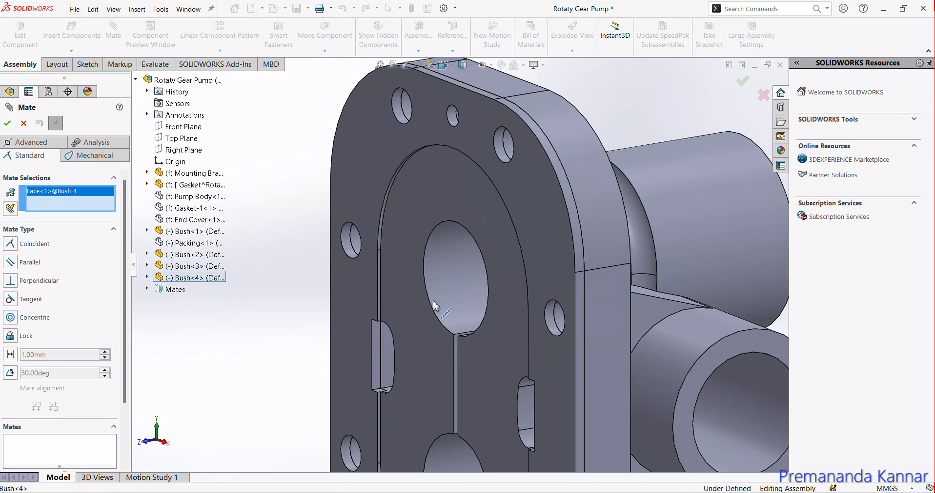
left_click(447, 293)
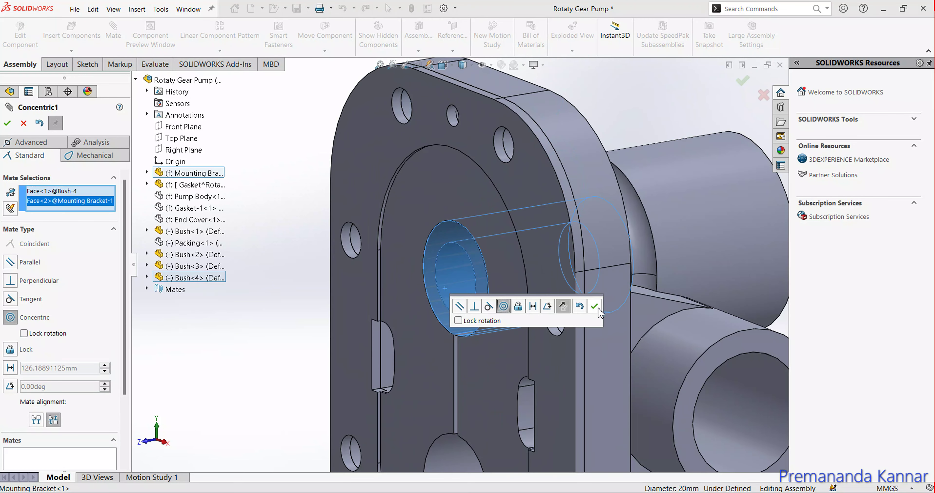
left_click(597, 312)
scroll(597, 312, "up", 5)
left_click(450, 286)
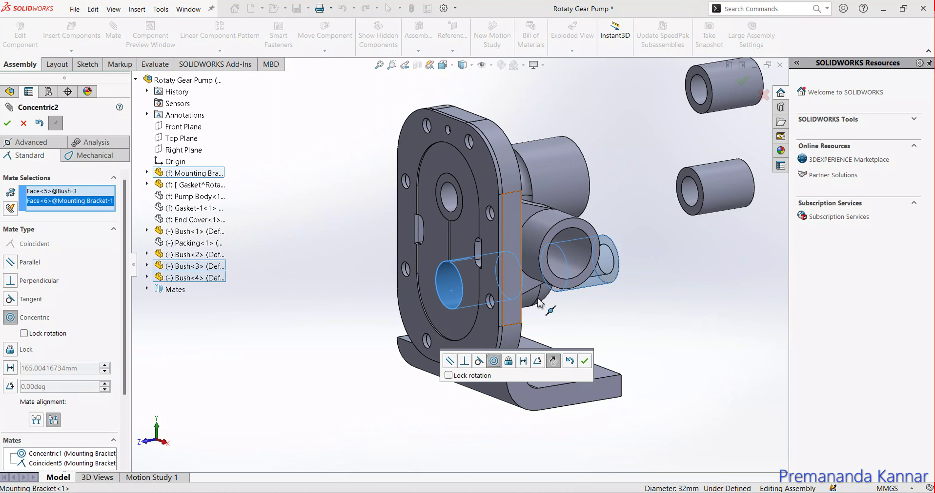
left_click(589, 365)
Make the third bush's end face coincident with the mounting bracket's inner face.
middle_click_drag(647, 311, 598, 269)
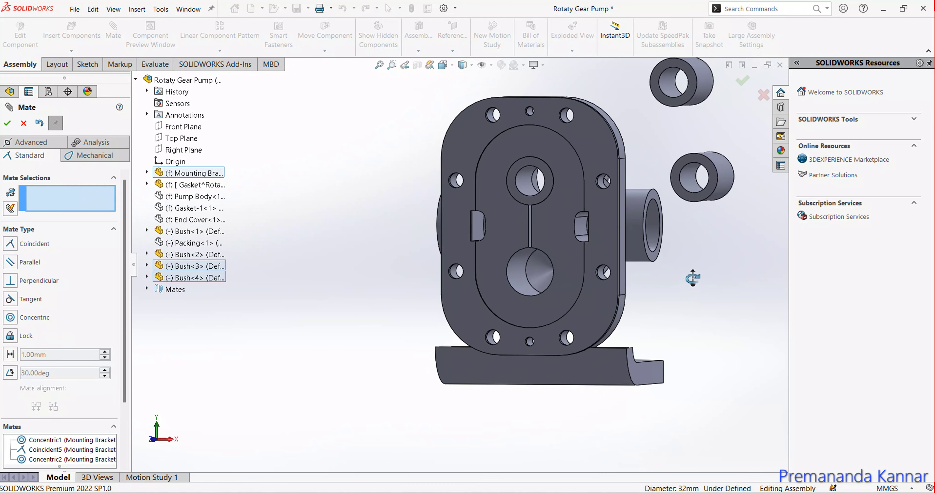
left_click_drag(598, 269, 289, 334)
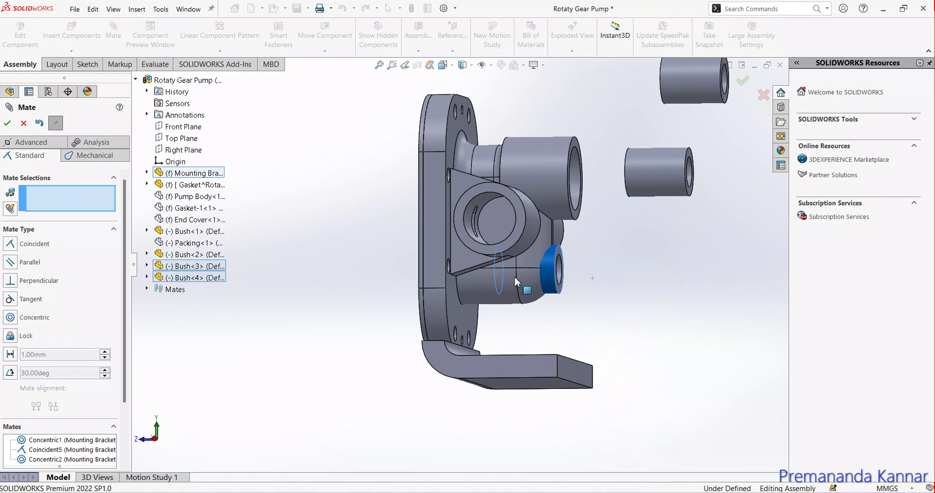
key("ctrl+1")
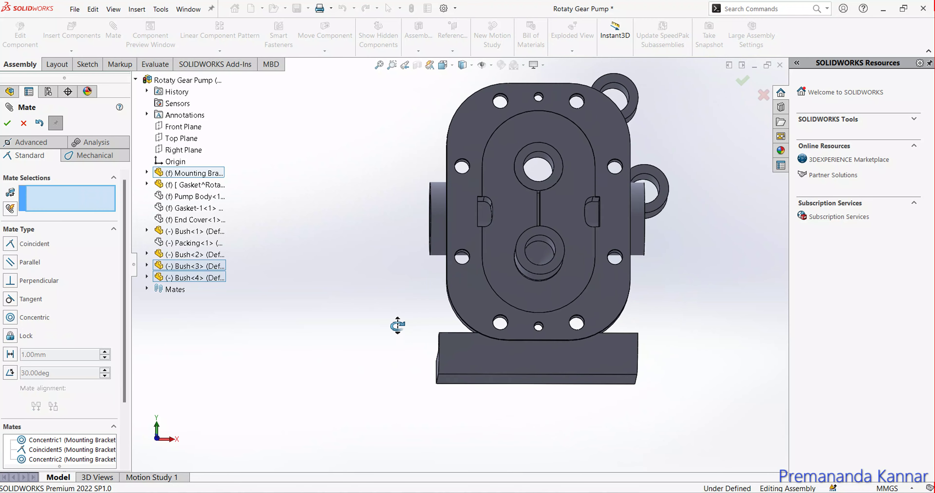
left_click(558, 262)
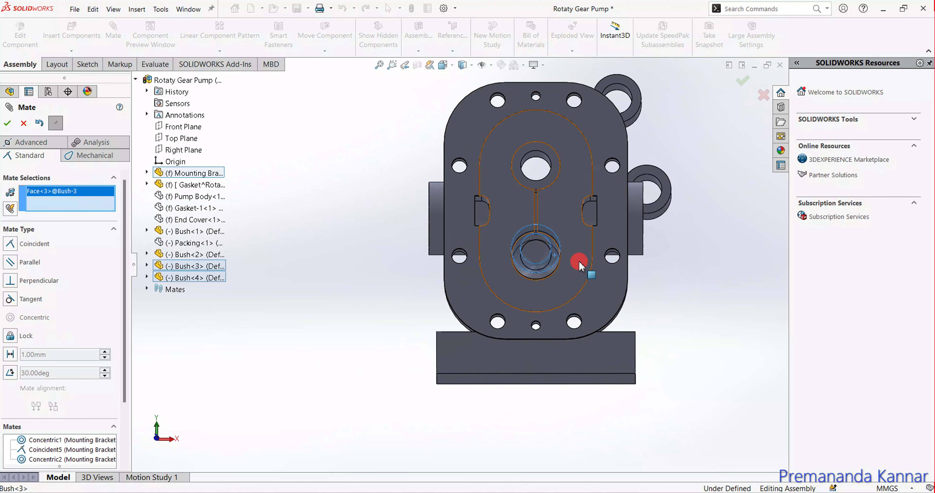
left_click(588, 270)
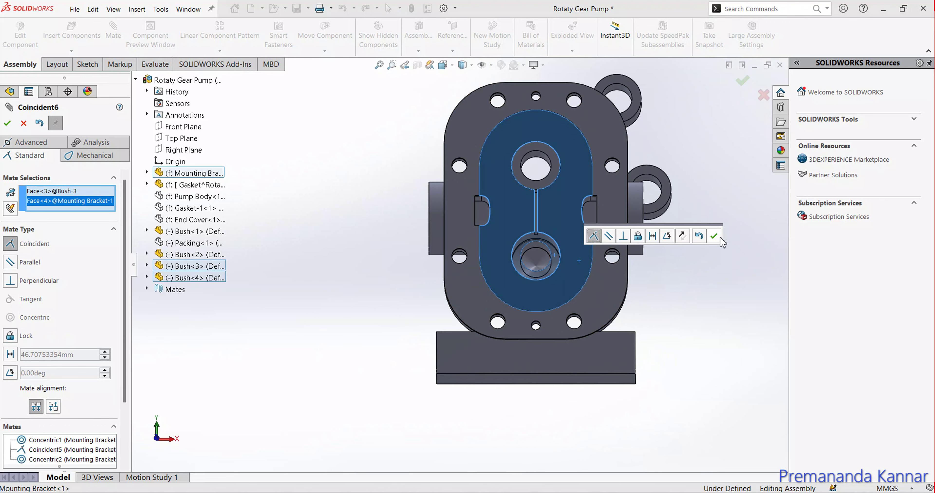
left_click(714, 236)
key("z")
key("z")
key("z")
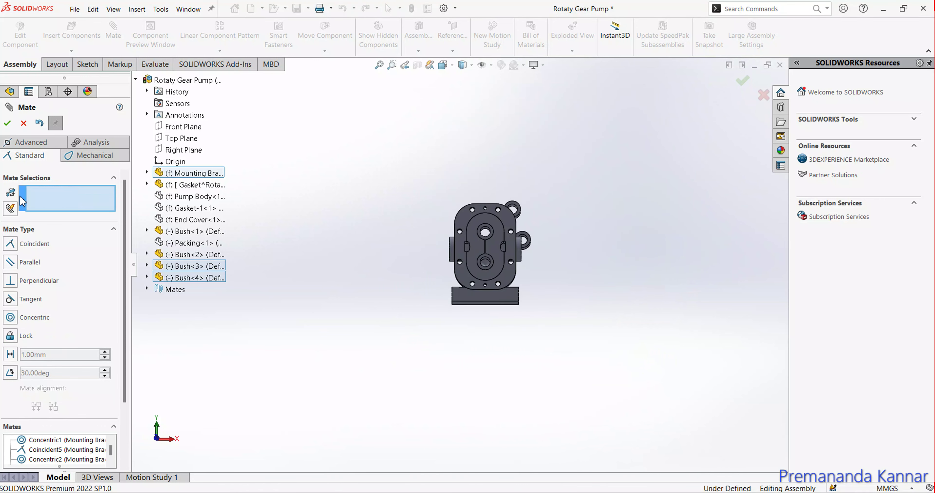
left_click(8, 123)
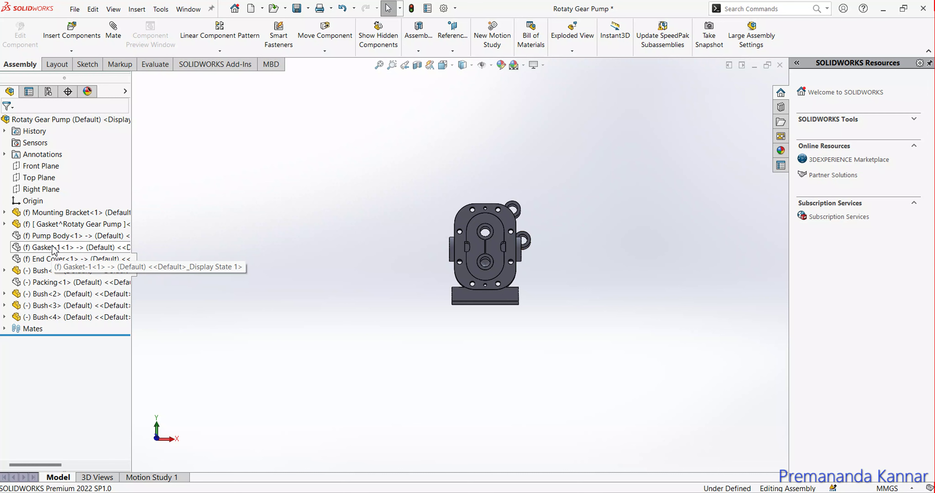
Mate the first loose bush concentric with its End Cover hole.
right_click(53, 263)
left_click(109, 164)
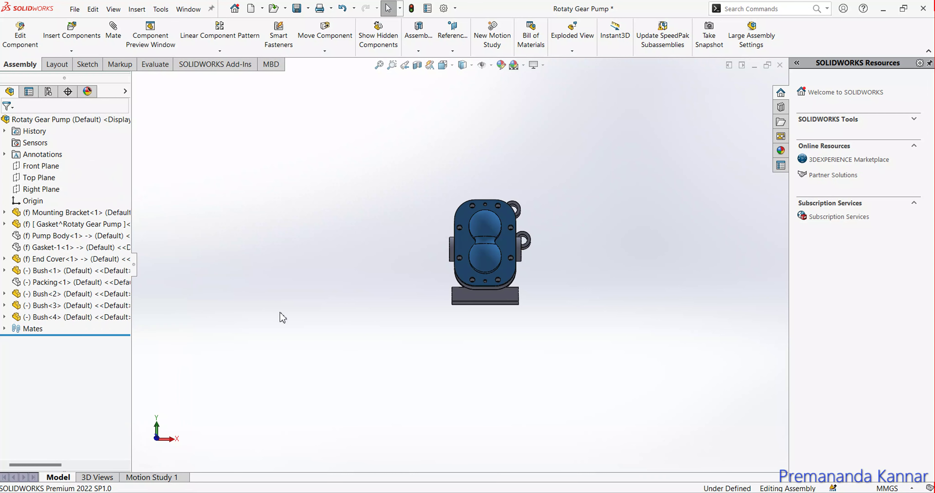
mouse_move(303, 327)
middle_mouse_down()
mouse_move(355, 334)
mouse_move(432, 370)
mouse_move(427, 359)
middle_mouse_up()
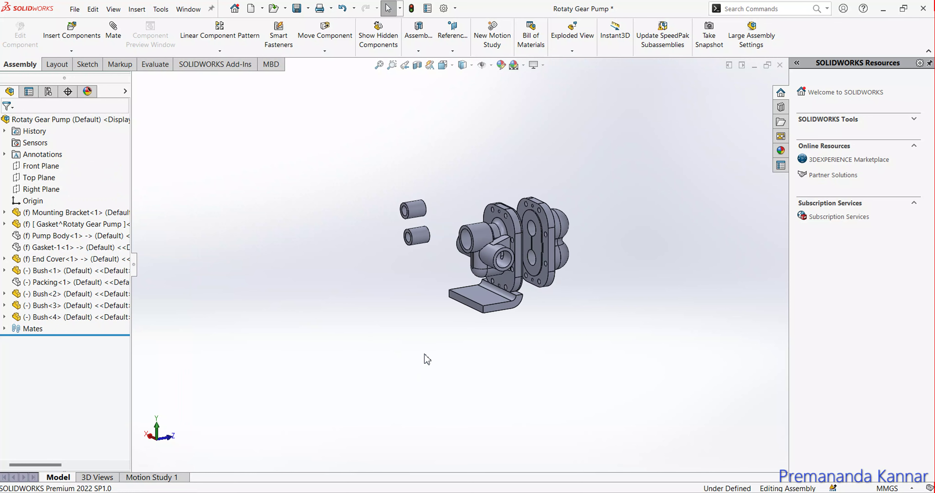
left_click(114, 36)
left_click(418, 211)
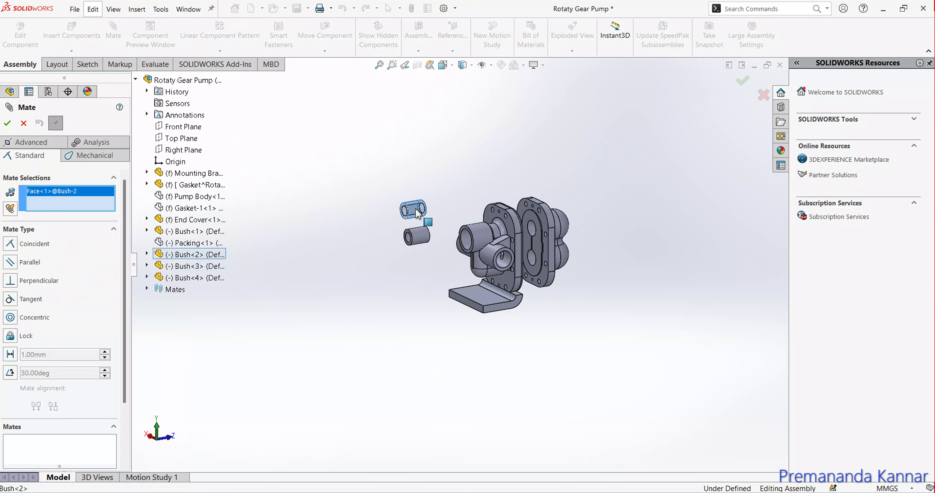
scroll(527, 228, "down", 5)
left_click(550, 250)
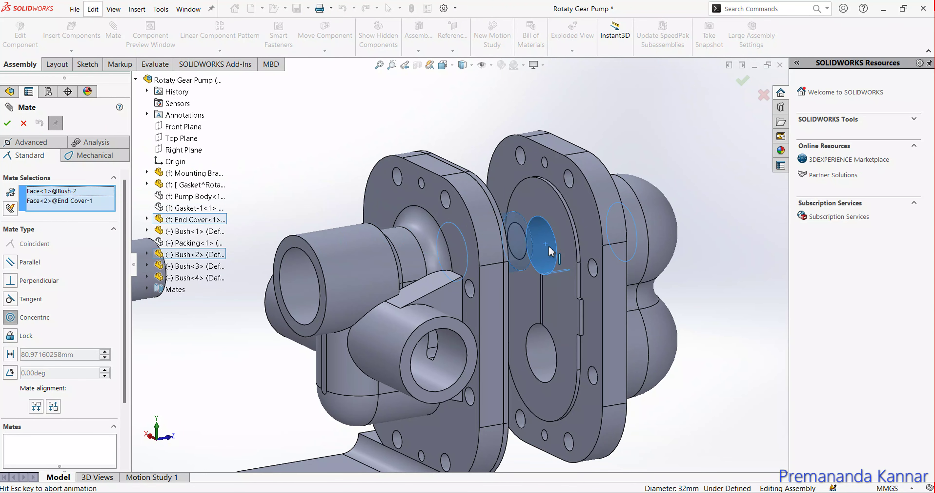
left_click(733, 230)
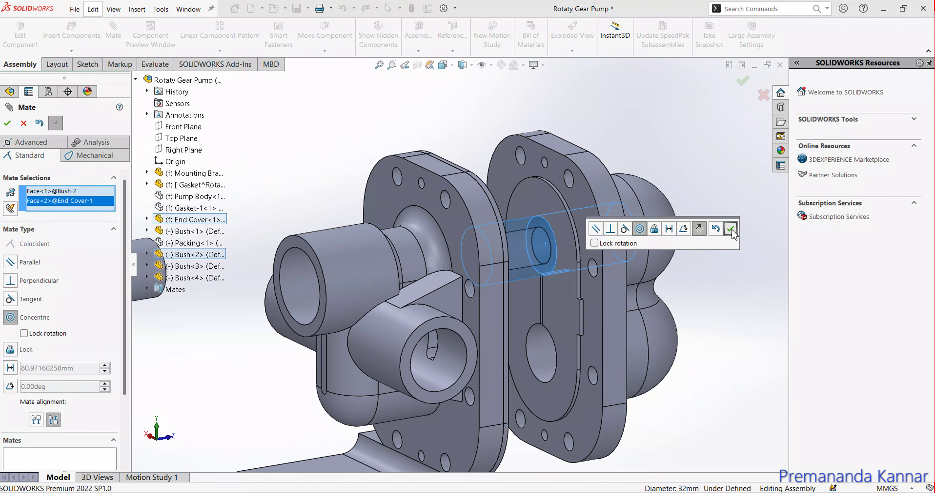
Make the first bush's end face coincident with the End Cover's inner face.
left_click(572, 275)
mouse_move(572, 275)
middle_mouse_down()
mouse_move(543, 239)
mouse_move(476, 246)
middle_mouse_up()
scroll(458, 240, "down", 5)
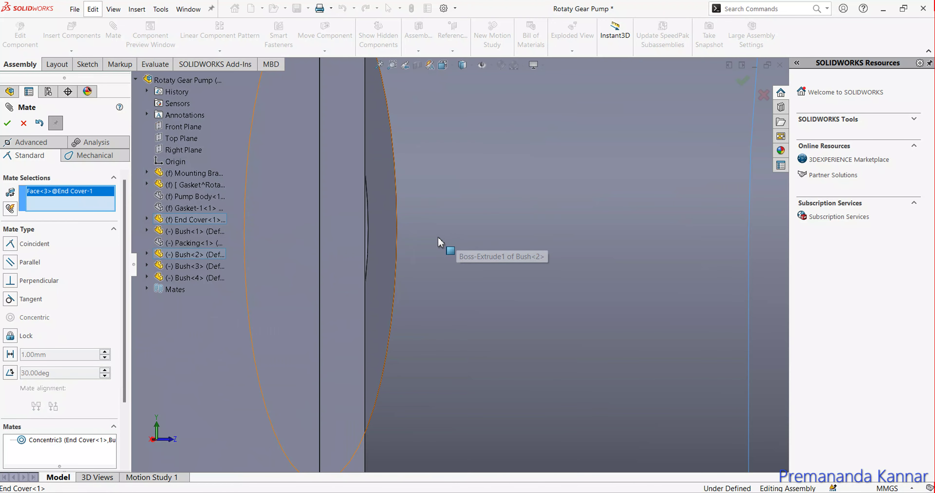
left_click(392, 240)
scroll(396, 242, "up", 5)
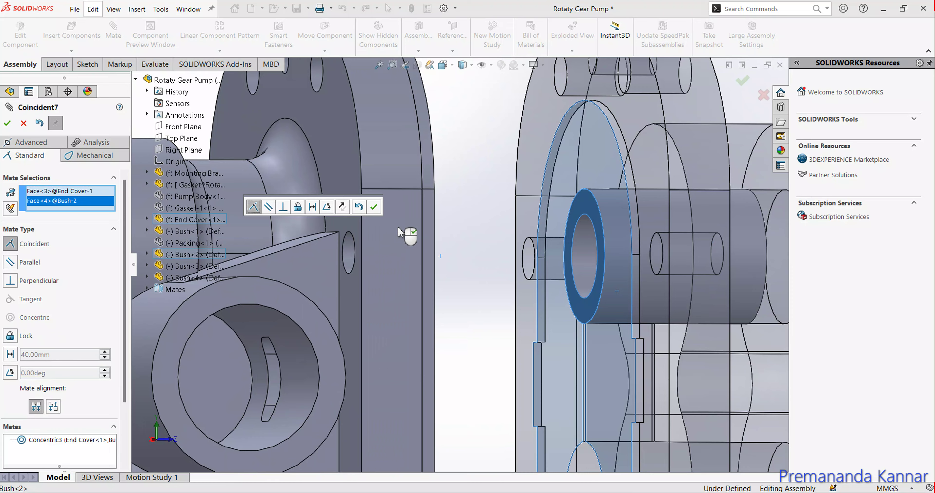
scroll(400, 233, "up", 3)
left_click(375, 207)
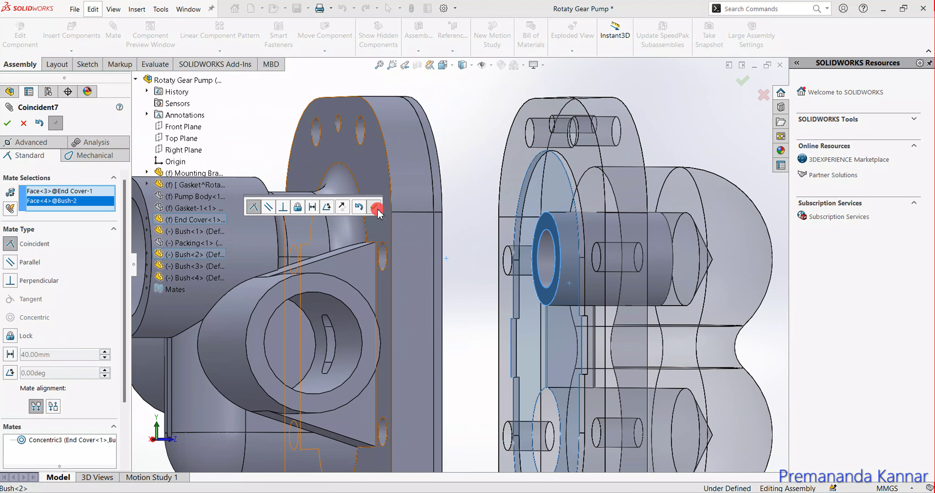
scroll(403, 227, "up", 5)
scroll(345, 238, "up", 3)
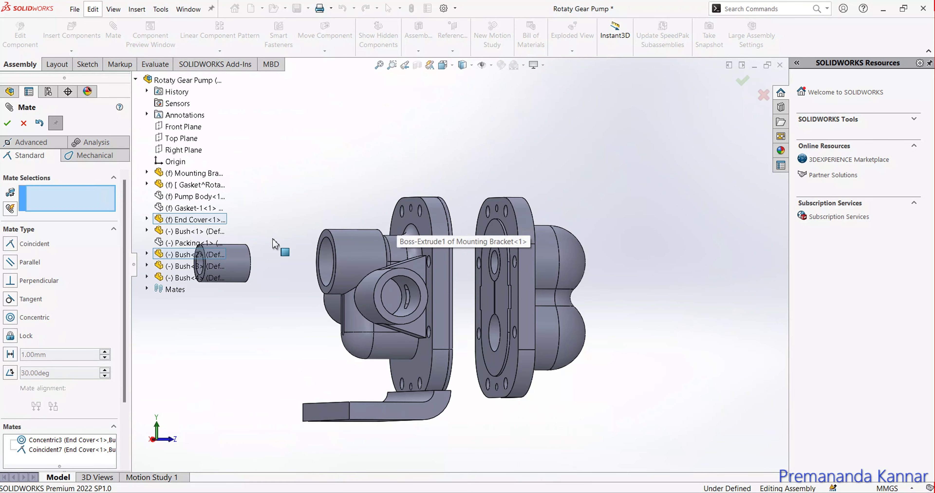
Mate the second bush concentric with its End Cover hole and flush with the face.
left_click(246, 274)
left_click(494, 340)
left_click(623, 358)
scroll(443, 292, "down", 10)
left_click(442, 292)
left_click(571, 300)
scroll(570, 300, "up", 10)
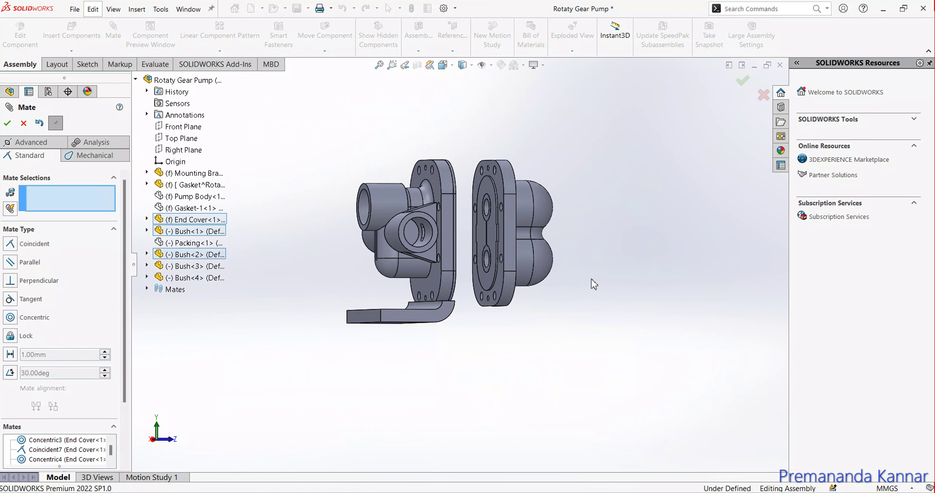
left_click(7, 123)
Insert the Gear Assembly-1 subassembly and place it below the pump.
mouse_move(588, 317)
middle_mouse_down()
mouse_move(592, 374)
mouse_move(564, 354)
mouse_move(591, 366)
mouse_move(602, 333)
mouse_move(609, 344)
middle_mouse_up()
left_click(71, 30)
left_click(445, 182)
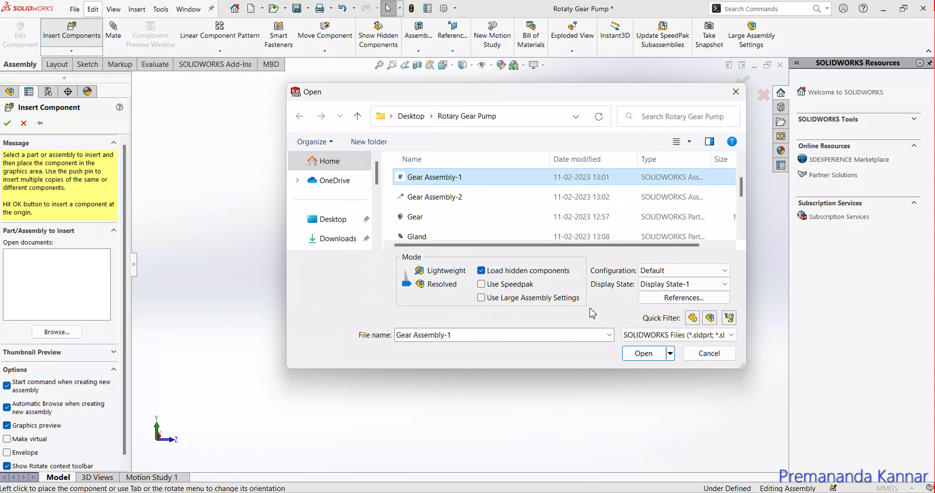
left_click(628, 354)
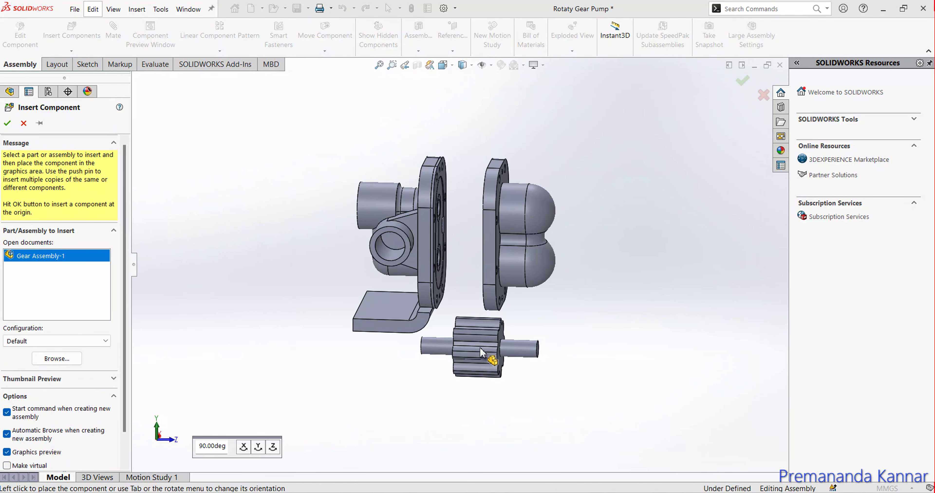
left_click(561, 333)
mouse_move(605, 322)
middle_mouse_down()
mouse_move(634, 274)
mouse_move(595, 280)
mouse_move(526, 240)
middle_mouse_up()
Cancel a started mate and begin inserting another component.
left_click(113, 31)
left_click(24, 123)
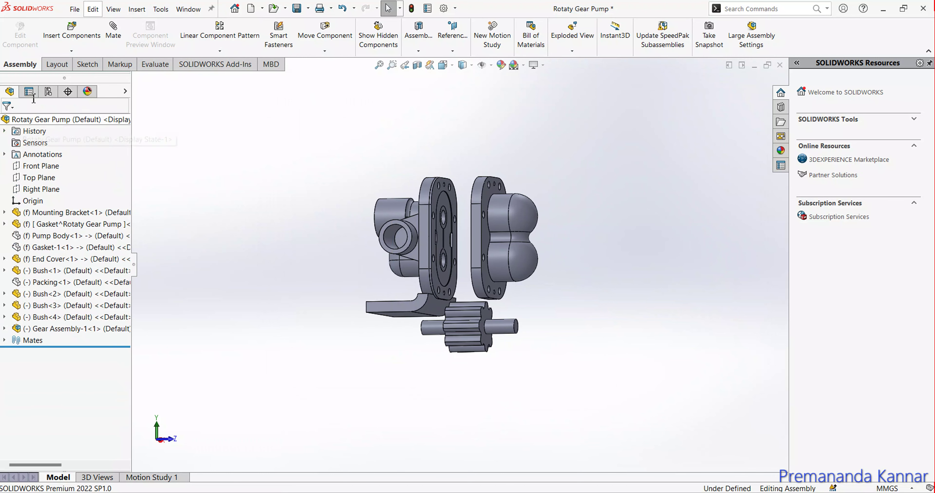
left_click(71, 31)
Insert the second gear subassembly below the pump.
double_click(435, 240)
left_click(485, 332)
left_click(111, 43)
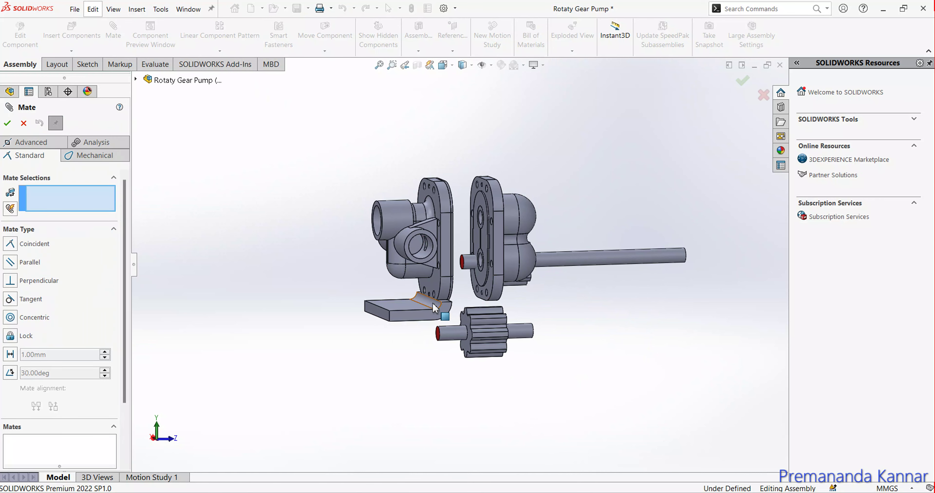
Mate Gear Assembly-1's shaft concentric with the End Cover hole and slide the gear into the pump.
scroll(429, 317, "down", 5)
left_click(497, 376)
scroll(498, 376, "up", 5)
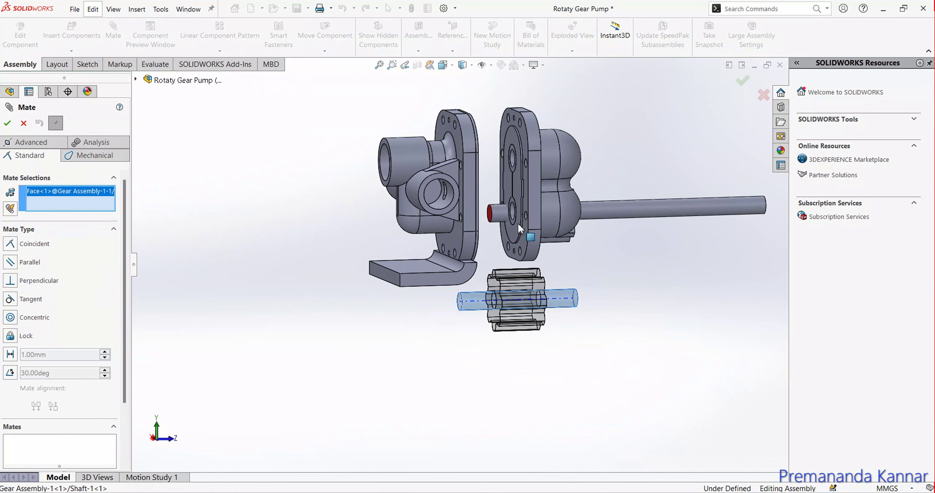
scroll(505, 232, "down", 6)
left_click(447, 207)
scroll(458, 220, "up", 6)
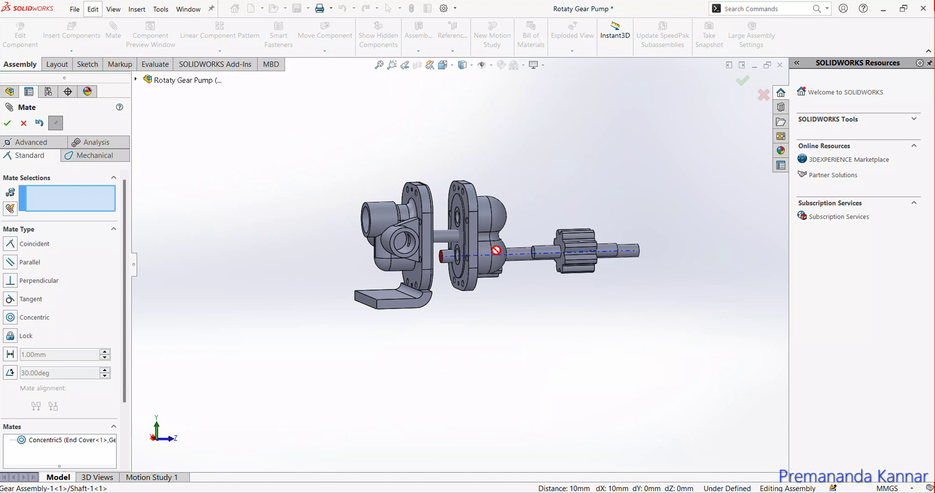
left_click(602, 250)
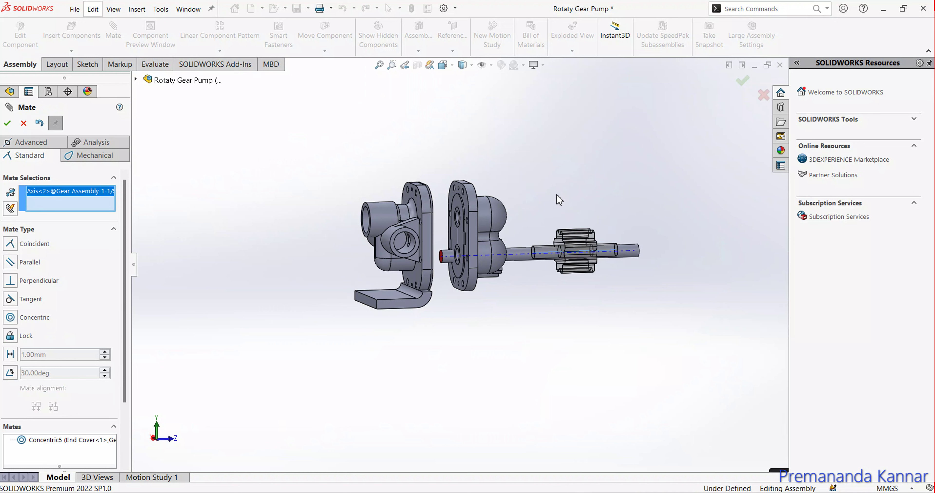
left_click(8, 123)
left_click_drag(576, 250, 447, 252)
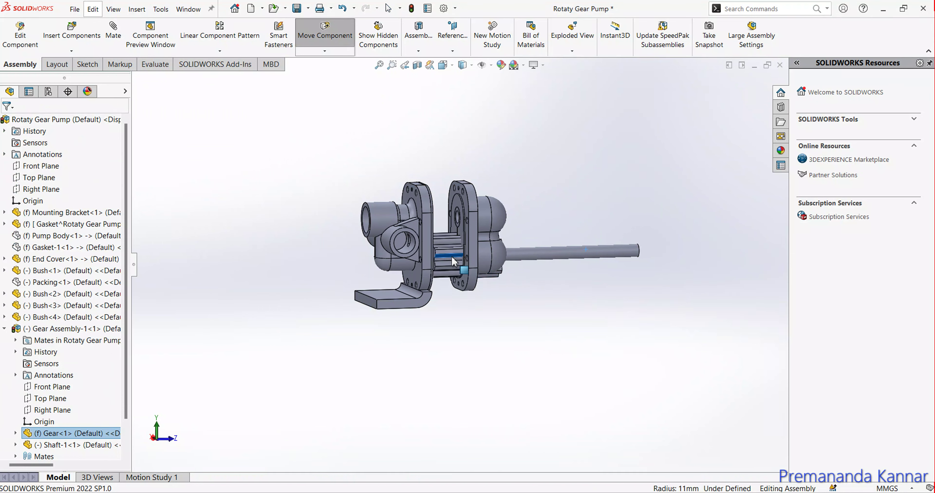
Select the long drive shaft's round face for a new mate, replacing a wrong pick.
mouse_move(559, 306)
middle_mouse_down()
mouse_move(702, 253)
mouse_move(671, 239)
middle_mouse_up()
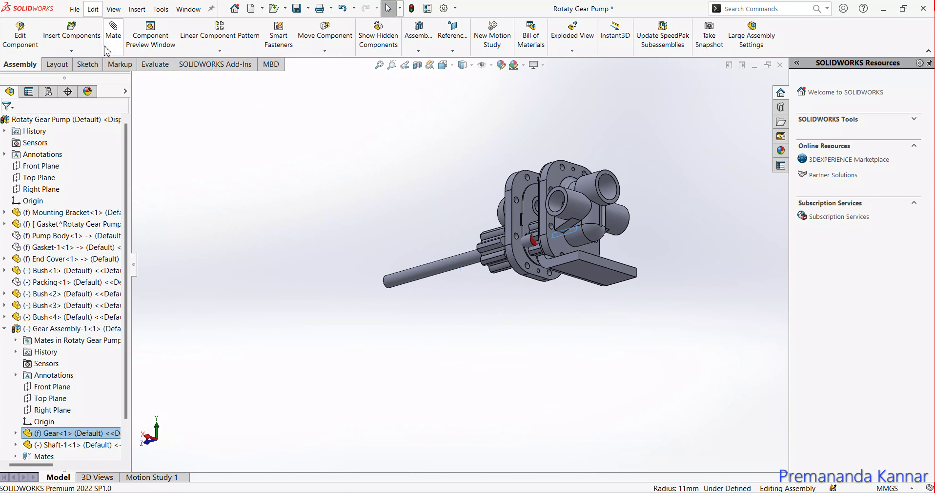
left_click(115, 45)
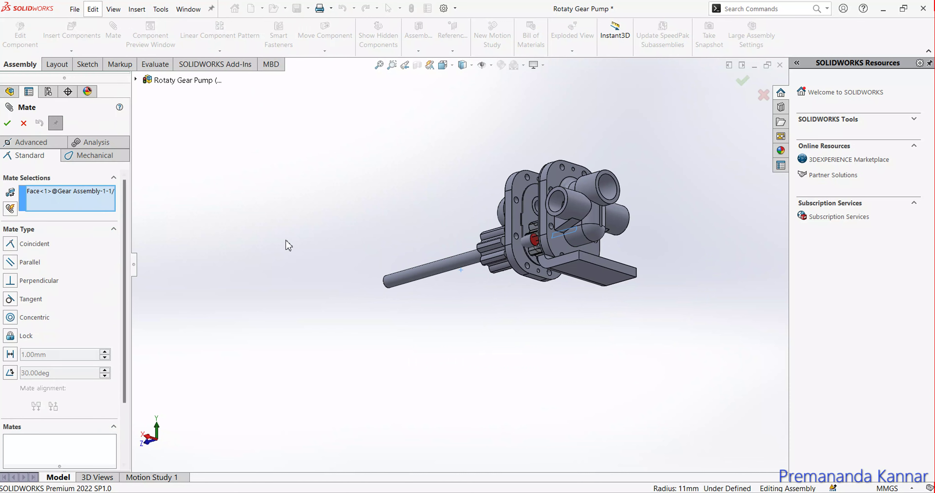
scroll(445, 256, "down", 5)
scroll(445, 256, "down", 1)
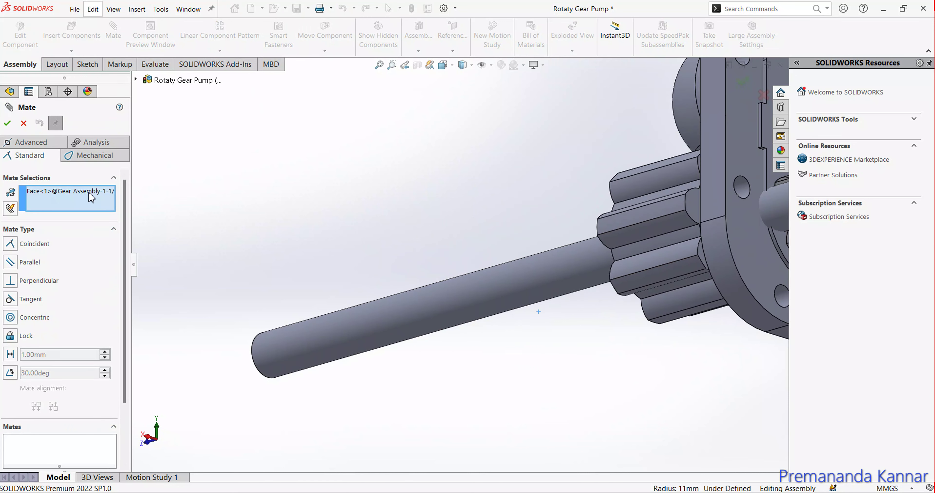
key("Delete")
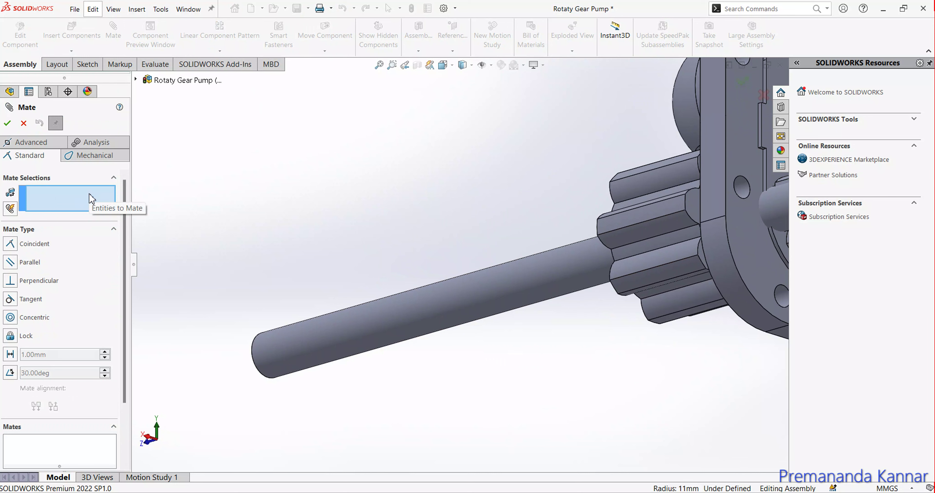
left_click(468, 318)
scroll(470, 315, "up", 5)
middle_click_drag(462, 311, 560, 316)
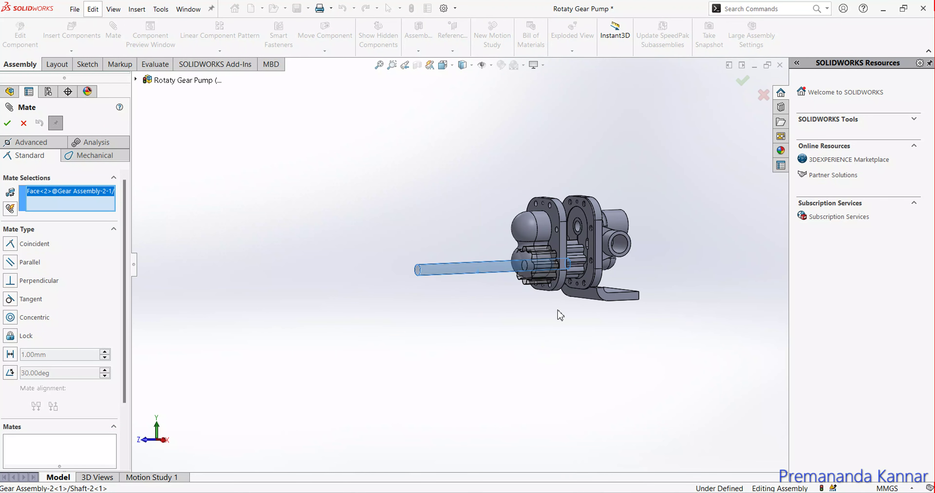
Mate the drive shaft concentric with the End Cover axis, flipped, and slide it into the pump.
scroll(573, 260, "down", 5)
scroll(577, 256, "down", 2)
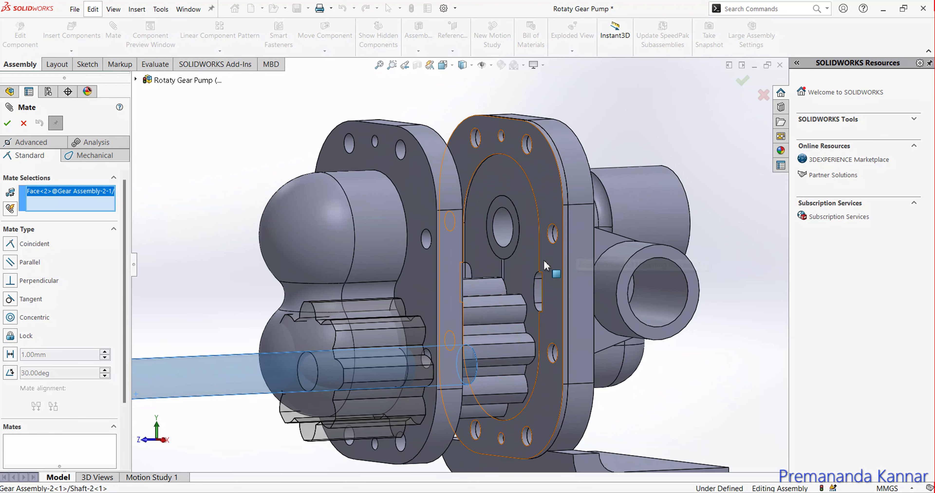
middle_click_drag(546, 266, 483, 261)
left_click(507, 236)
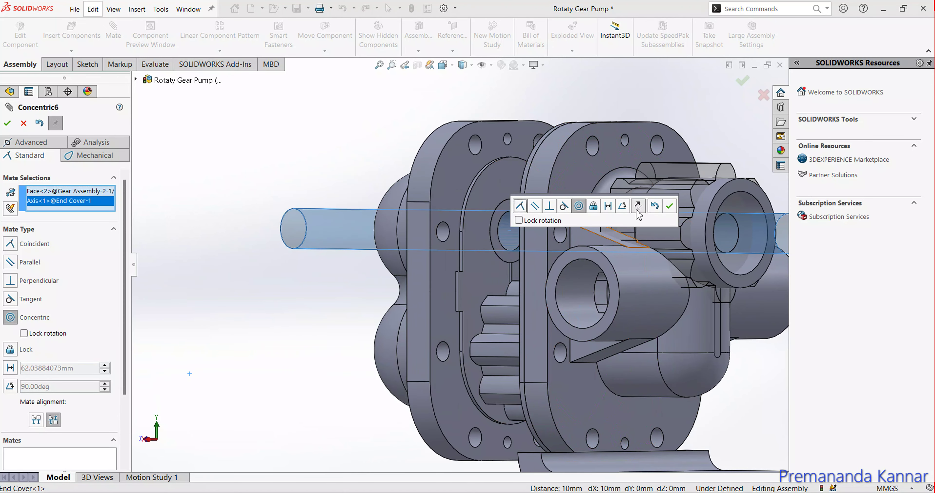
left_click(638, 206)
left_click(669, 206)
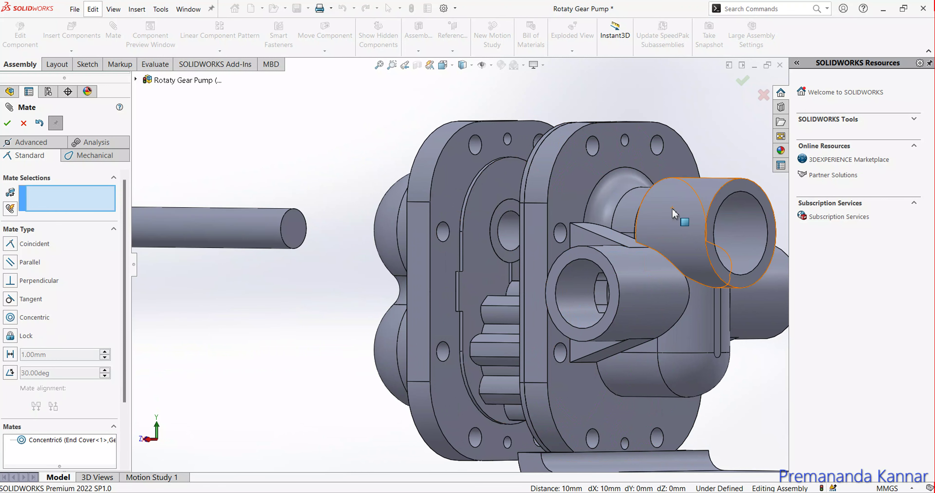
scroll(673, 214, "up", 3)
scroll(435, 255, "up", 2)
left_click_drag(404, 259, 520, 270)
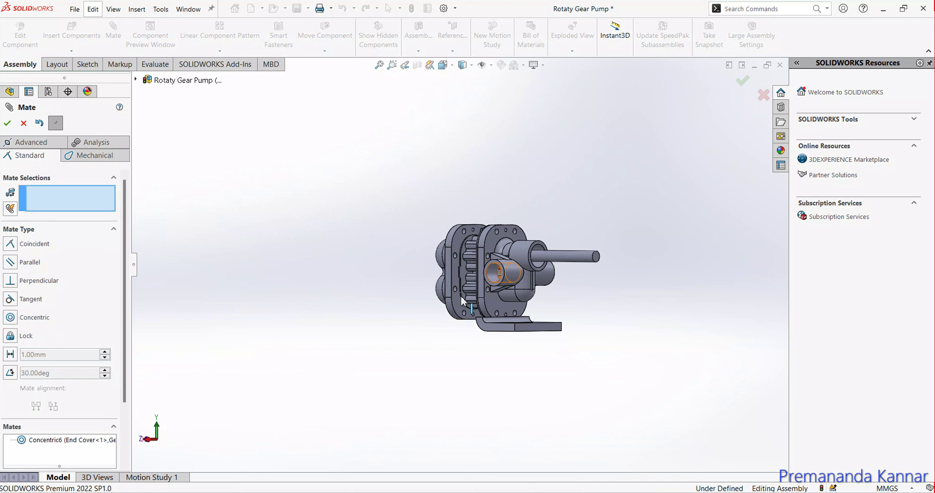
mouse_move(309, 338)
middle_mouse_down()
mouse_move(354, 328)
mouse_move(327, 324)
middle_mouse_up()
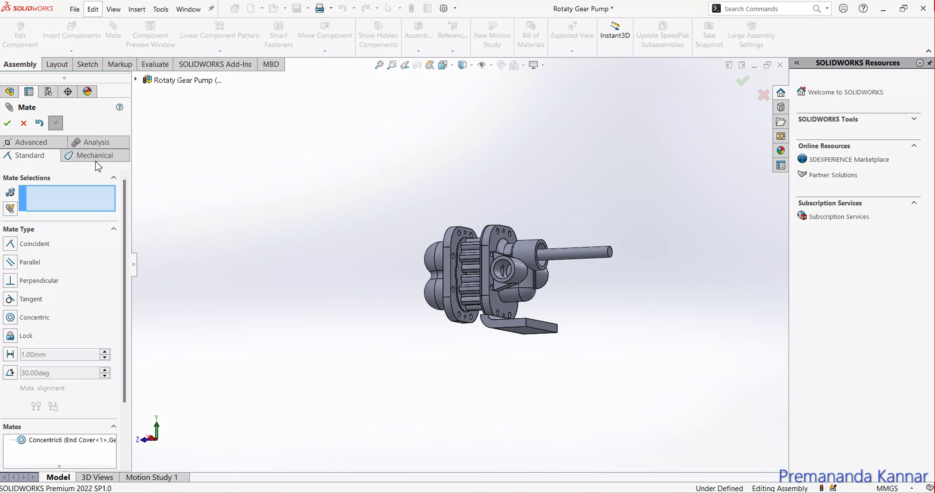
Start a Width mate using an End Cover face as the first width reference.
left_click(31, 142)
left_click(27, 330)
scroll(471, 287, "down", 5)
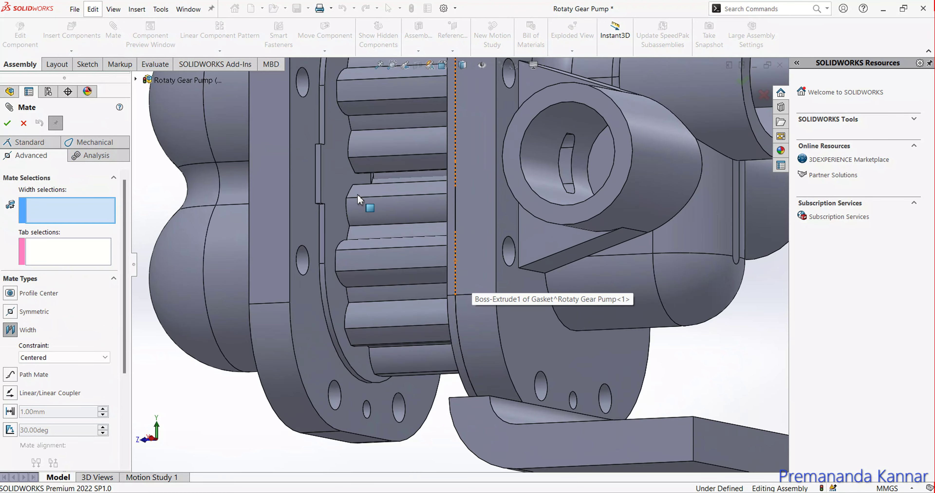
left_click(333, 196)
scroll(331, 232, "up", 5)
scroll(322, 253, "up", 2)
Add a Mounting Bracket face, try a shaft face as the tab, then cancel the mate.
mouse_move(321, 253)
middle_mouse_down()
mouse_move(311, 254)
mouse_move(386, 279)
mouse_move(377, 273)
middle_mouse_up()
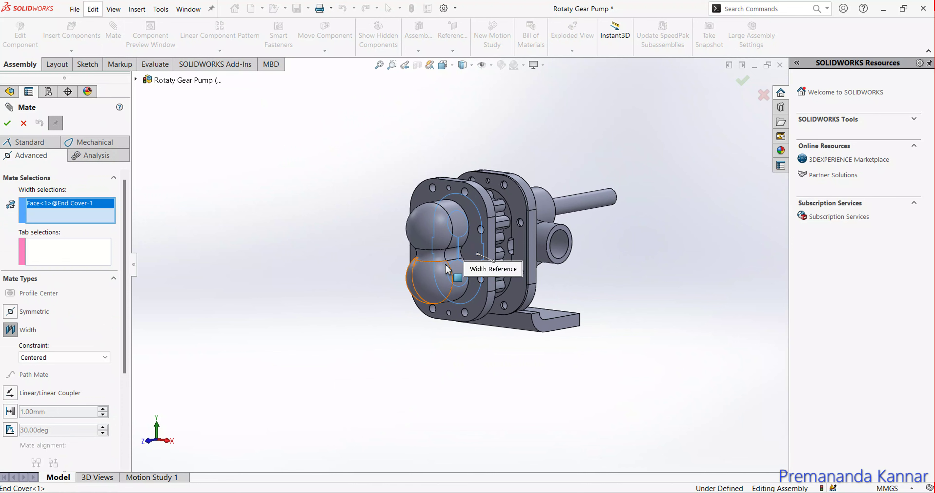
scroll(506, 241, "down", 5)
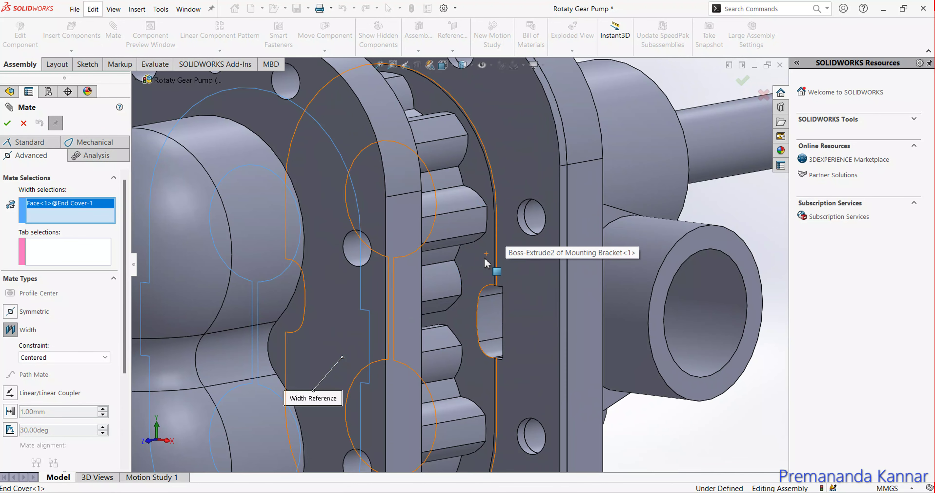
left_click(485, 258)
scroll(486, 262, "up", 5)
scroll(581, 283, "up", 3)
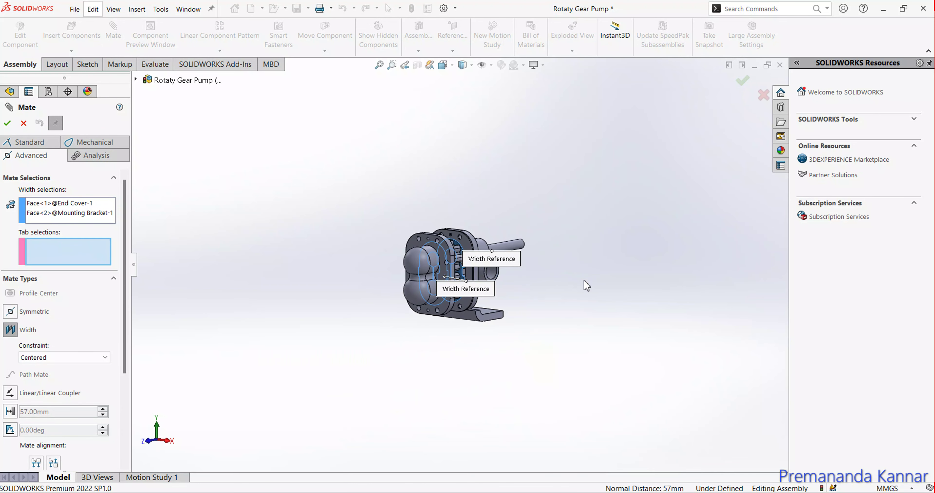
key("ctrl+4")
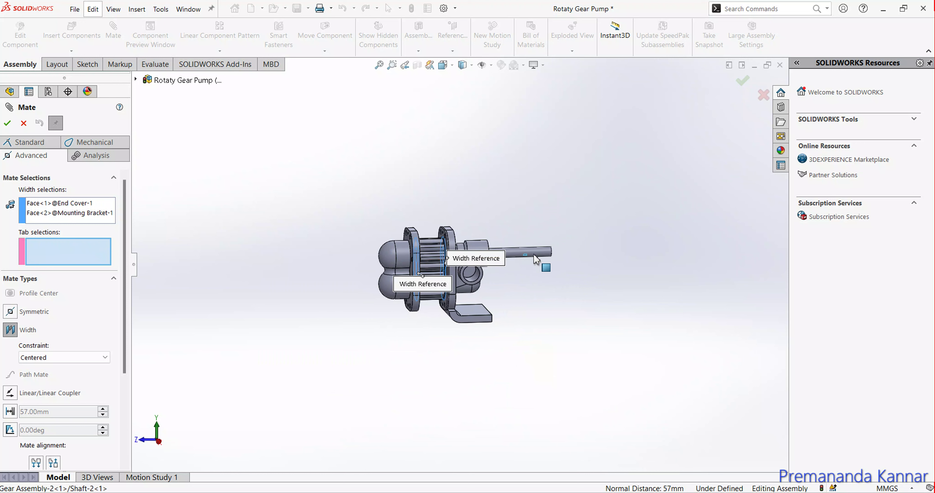
left_click(548, 254)
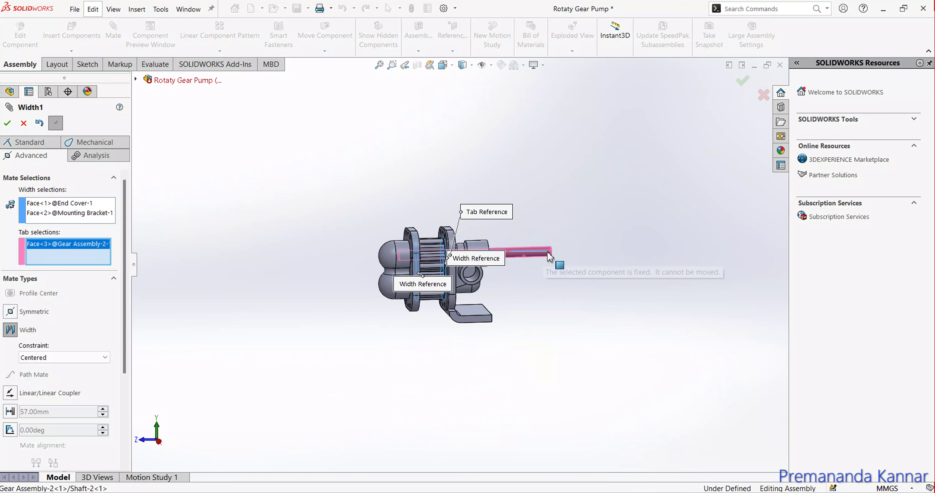
left_click(549, 256)
left_click(24, 123)
Drag the Gear Assembly-1 and Gear Assembly-2 gears out of the housing to the right.
scroll(462, 284, "down", 8)
mouse_move(396, 270)
left_mouse_down()
mouse_move(665, 301)
mouse_move(752, 298)
left_mouse_up()
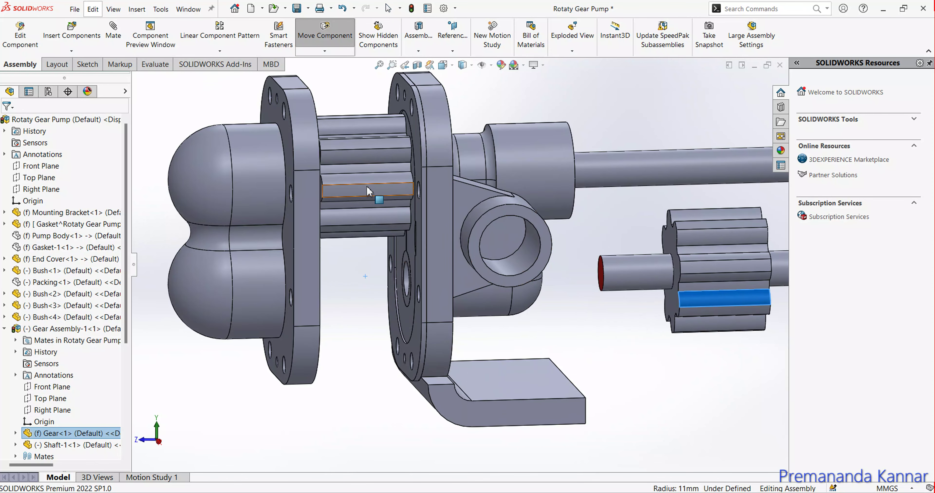
left_click_drag(361, 196, 795, 214)
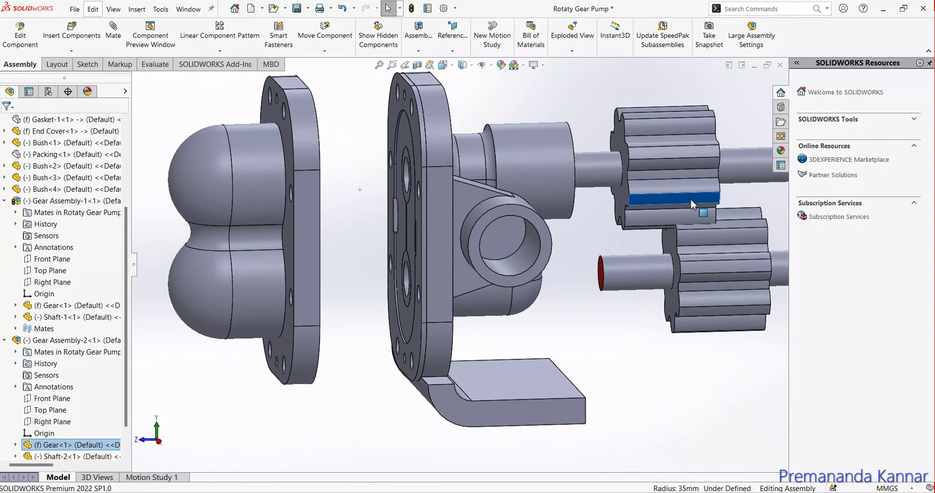
scroll(617, 326, "up", 2)
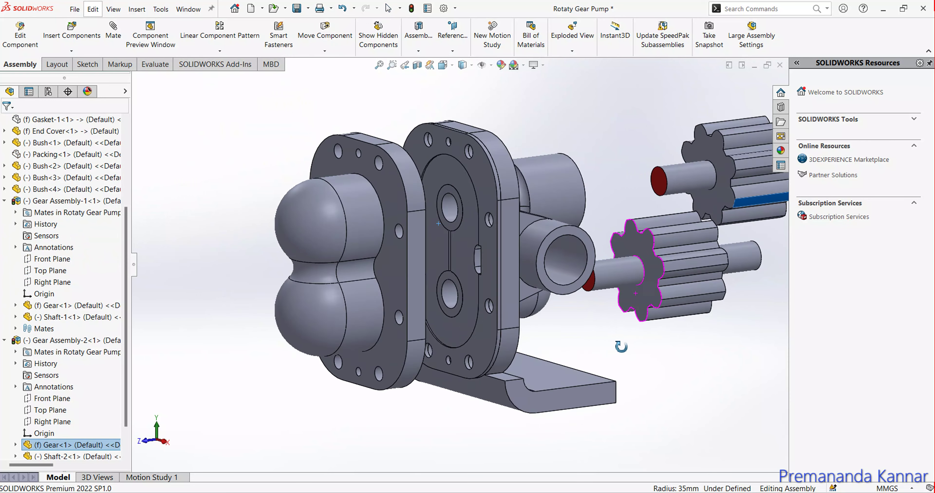
middle_click_drag(620, 344, 626, 337)
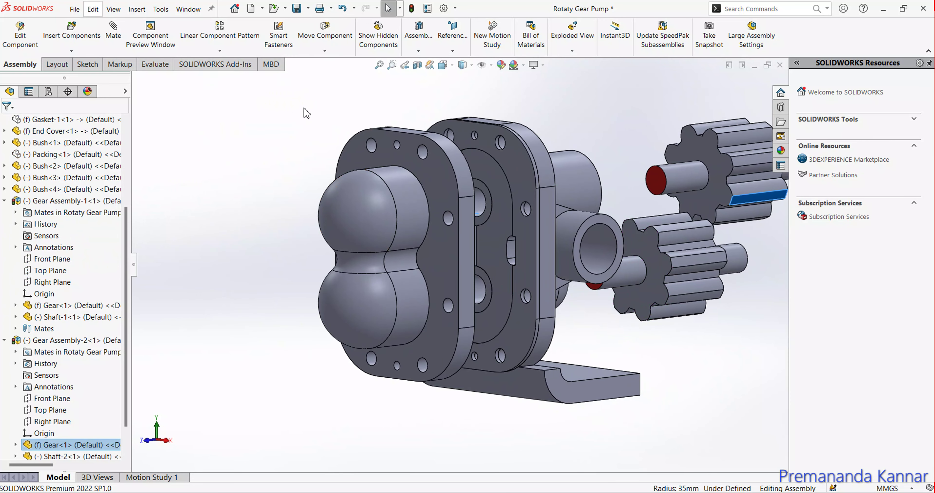
left_click(100, 53)
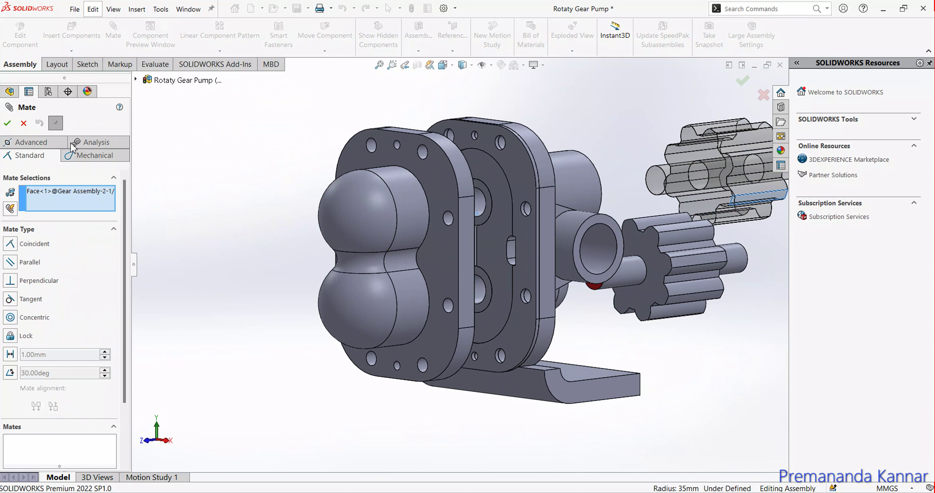
Start a width mate using the Mounting Bracket and End Cover faces as width references.
left_click(29, 156)
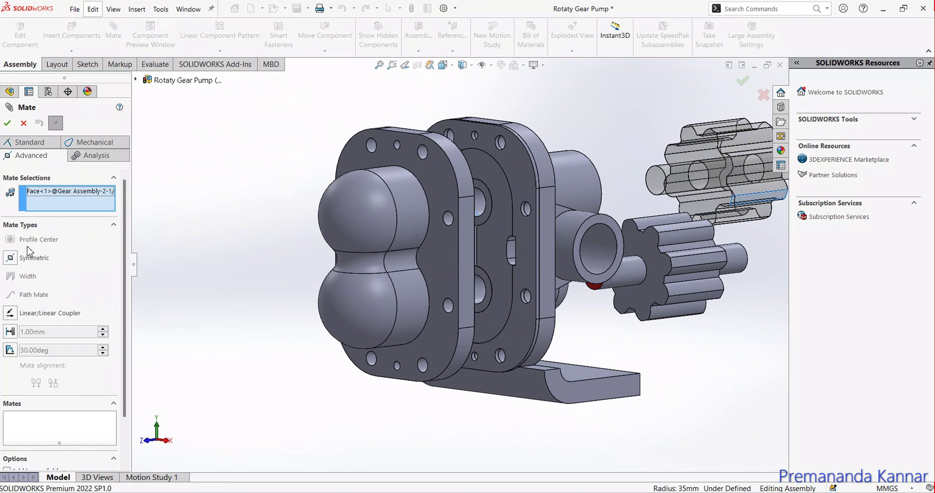
left_click(65, 196)
key("Delete")
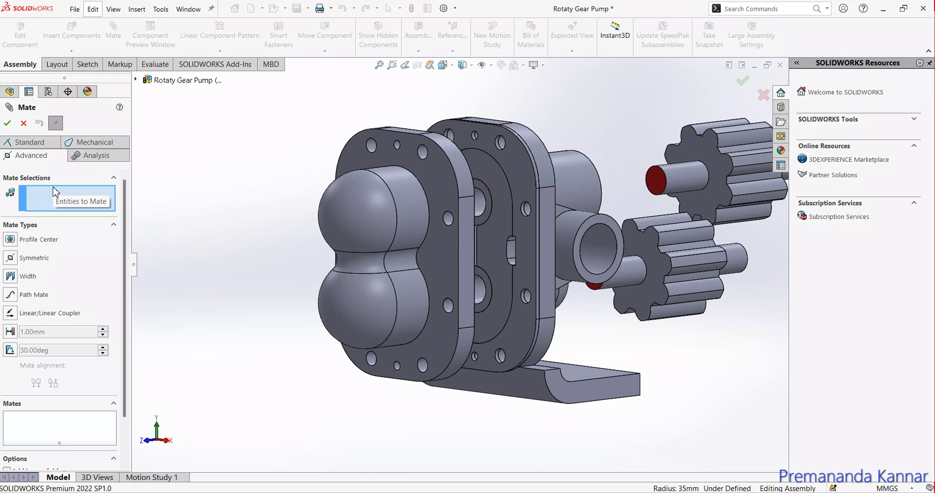
left_click(10, 277)
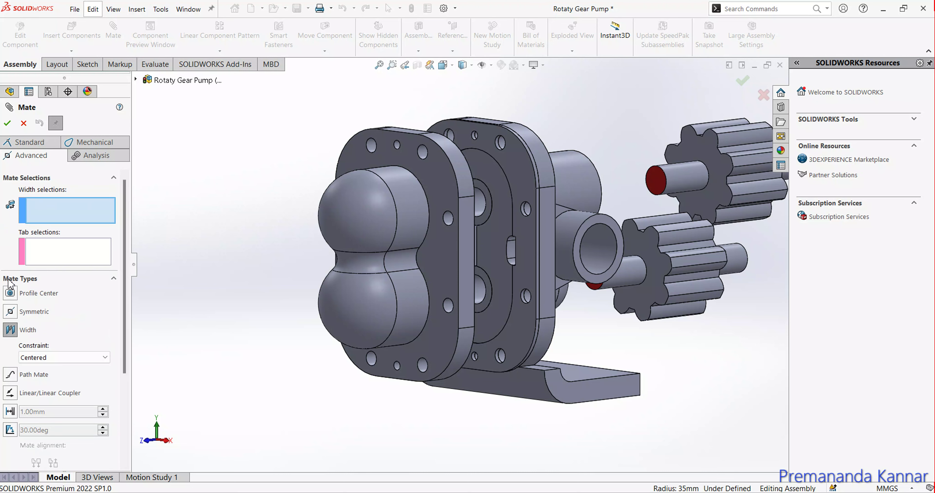
left_click(471, 259)
middle_click_drag(471, 258, 413, 246)
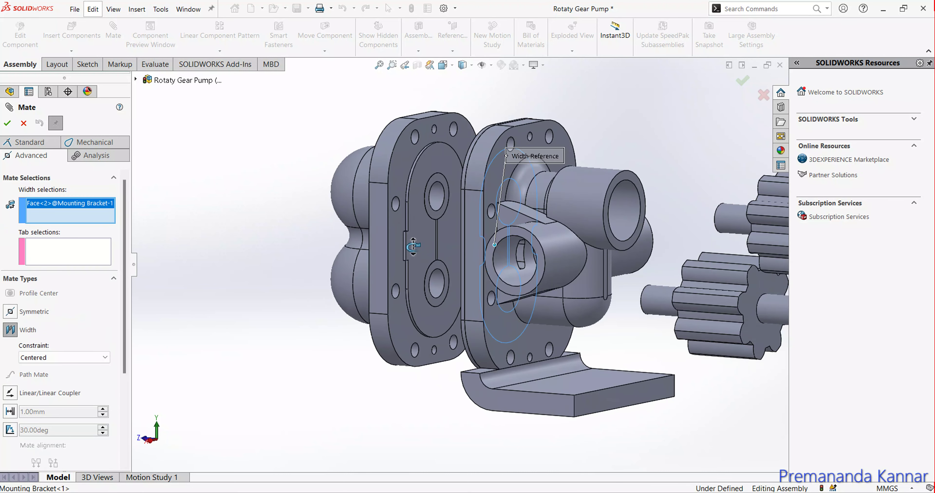
left_click(414, 247)
scroll(526, 283, "up", 5)
scroll(540, 281, "down", 2)
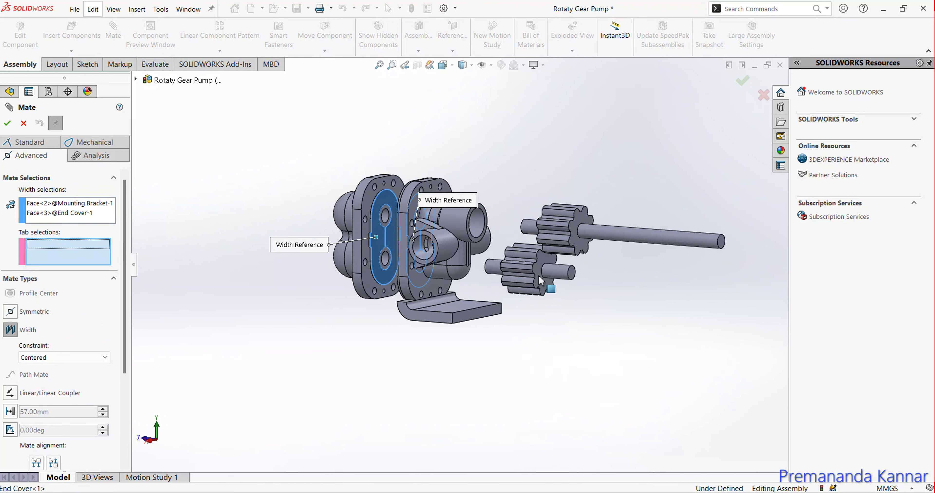
scroll(541, 281, "down", 5)
Pick two opposite Gear Assembly-1 faces as tab references and accept the Width2 mate.
left_click(511, 313)
scroll(508, 316, "up", 2)
scroll(508, 316, "up", 2)
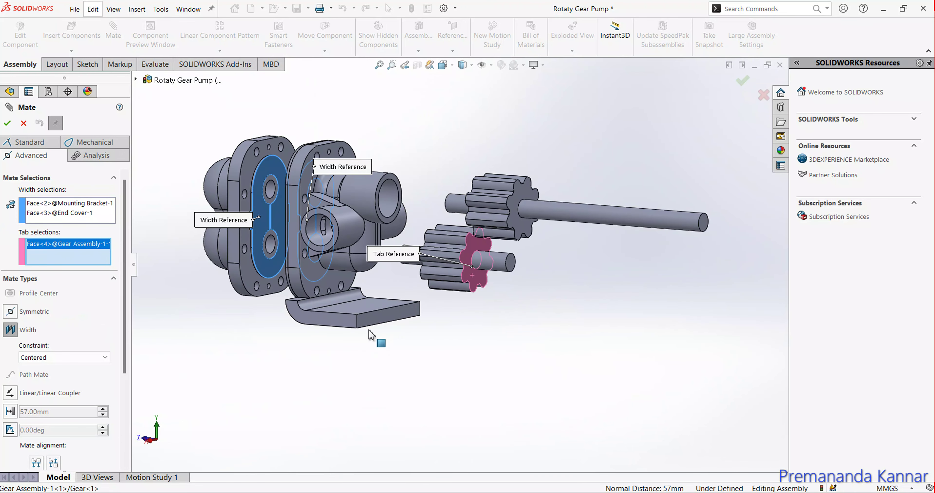
scroll(443, 332, "down", 1)
scroll(453, 271, "down", 5)
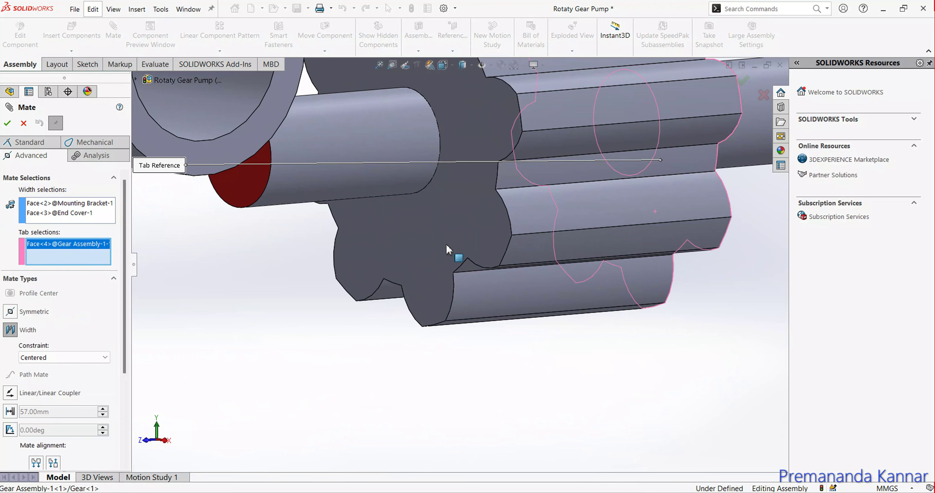
left_click(448, 250)
scroll(443, 252, "up", 5)
scroll(430, 258, "up", 2)
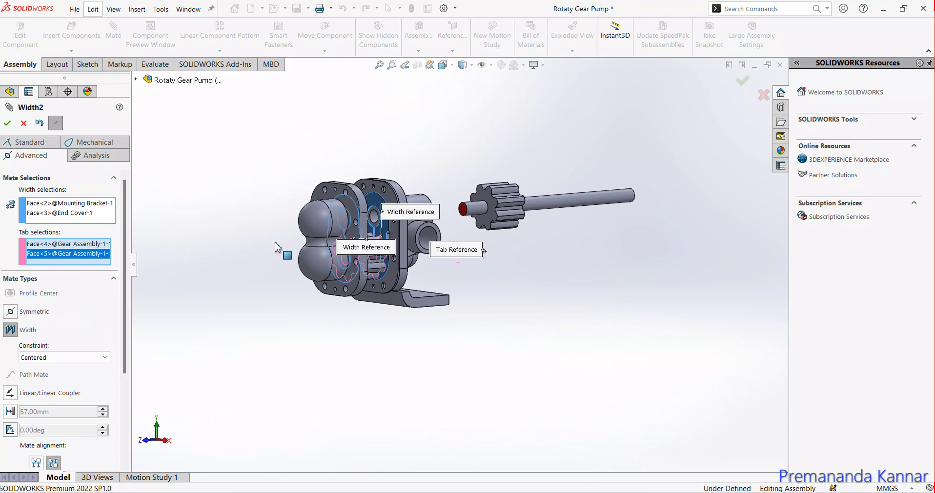
left_click(7, 124)
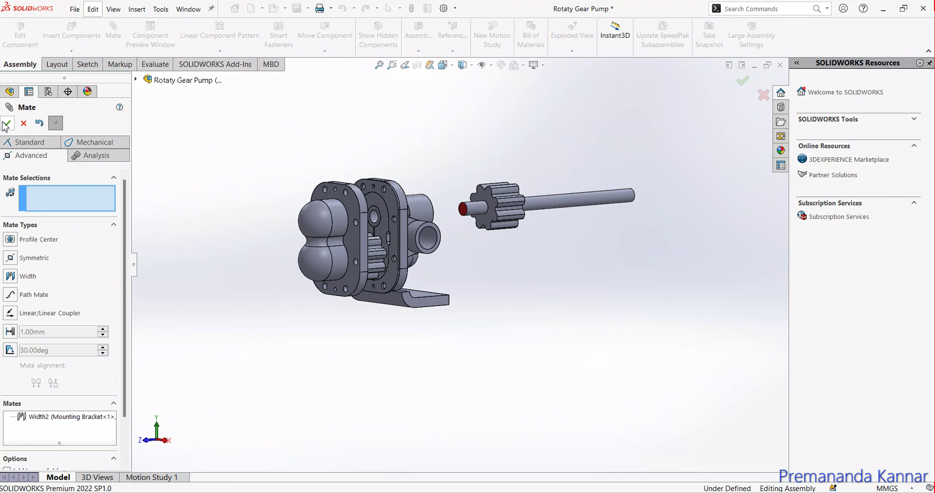
left_click(10, 276)
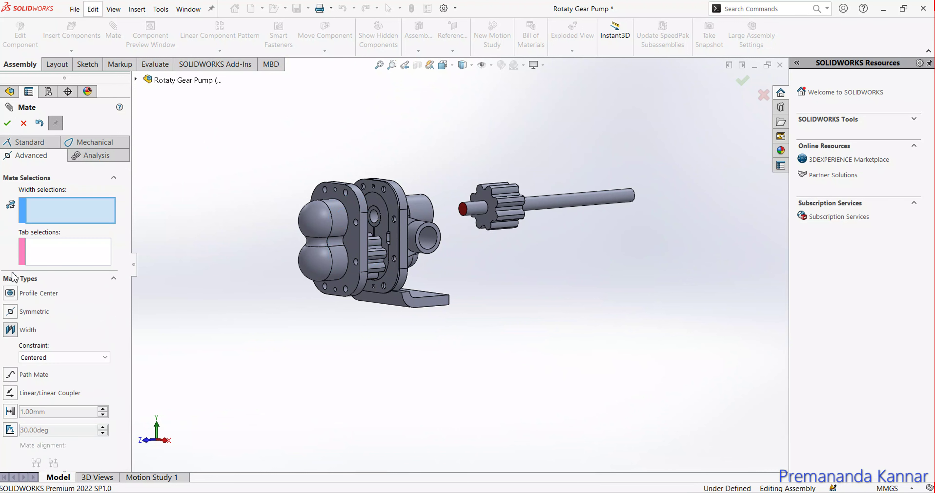
Select the Mounting Bracket and End Cover faces as width references for a new width mate.
scroll(345, 289, "down", 2)
scroll(348, 315, "down", 4)
left_click(436, 331)
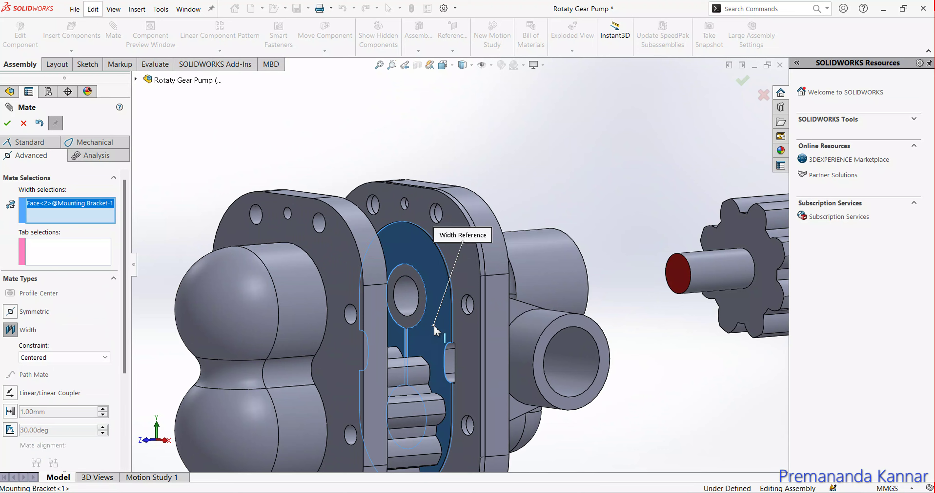
mouse_move(437, 331)
middle_mouse_down()
mouse_move(590, 400)
mouse_move(530, 390)
middle_mouse_up()
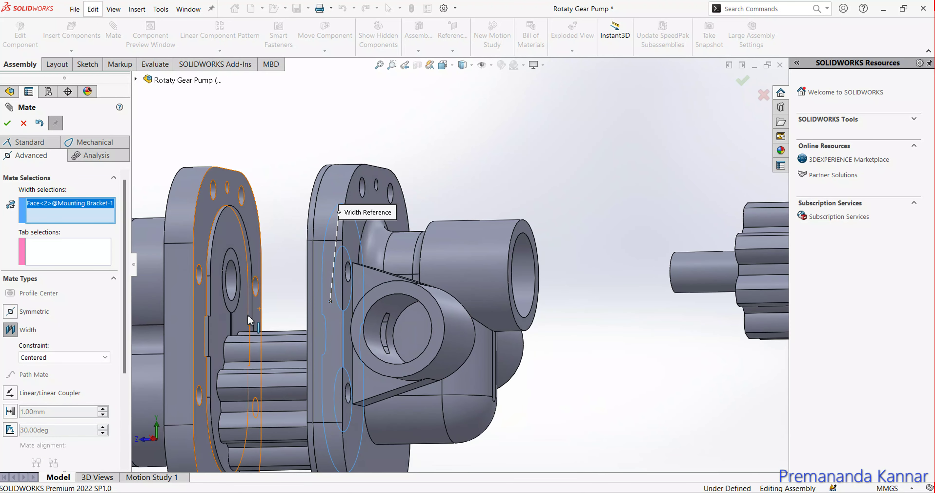
left_click(283, 321)
key("z")
key("z")
key("z")
key("z")
middle_click_drag(526, 366, 591, 402)
scroll(470, 240, "down", 5)
scroll(472, 182, "down", 2)
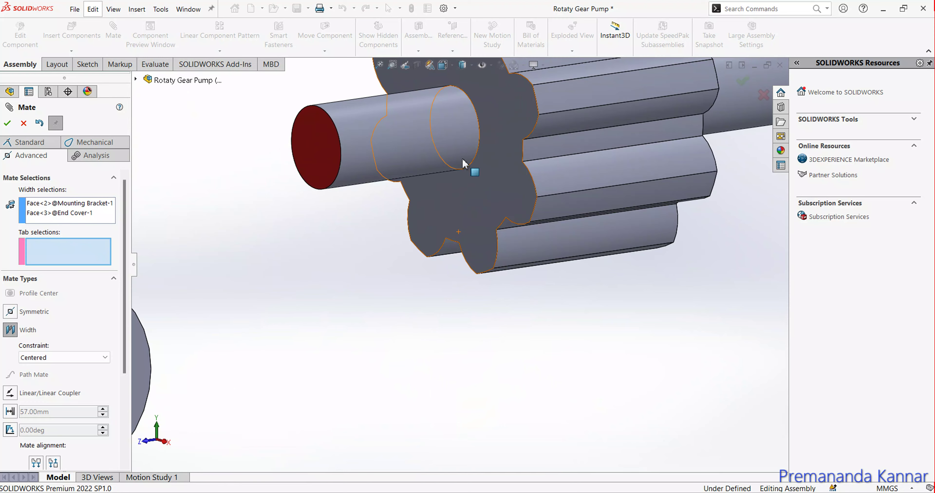
Pick two faces of the second gear as tab references and accept Width3.
left_click(501, 215)
scroll(501, 214, "up", 3)
scroll(585, 311, "up", 2)
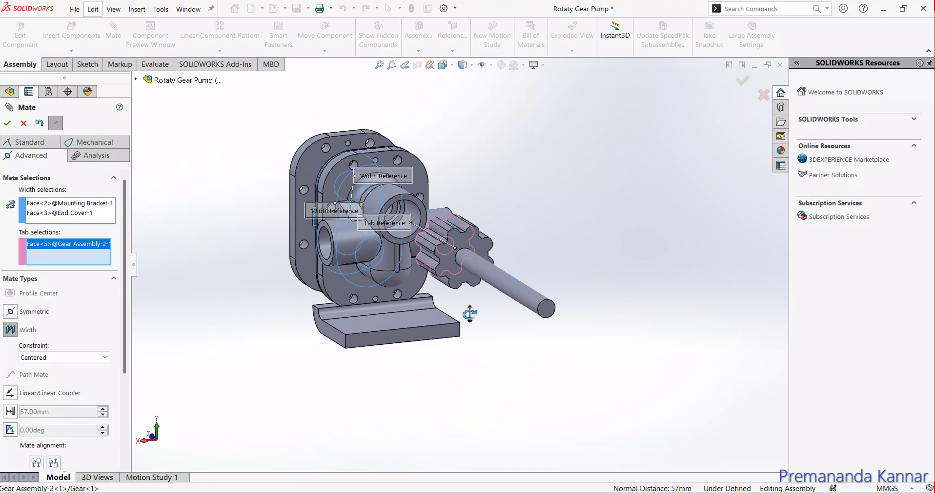
scroll(457, 290, "down", 3)
scroll(500, 308, "down", 2)
left_click(501, 308)
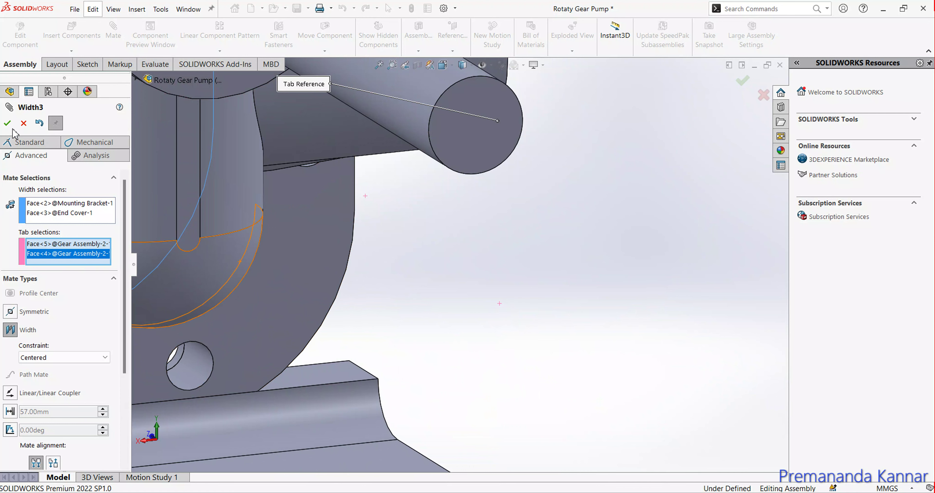
left_click(7, 123)
Close the Mate panel and select Bush<2> in the housing.
scroll(209, 234, "up", 2)
scroll(203, 235, "up", 4)
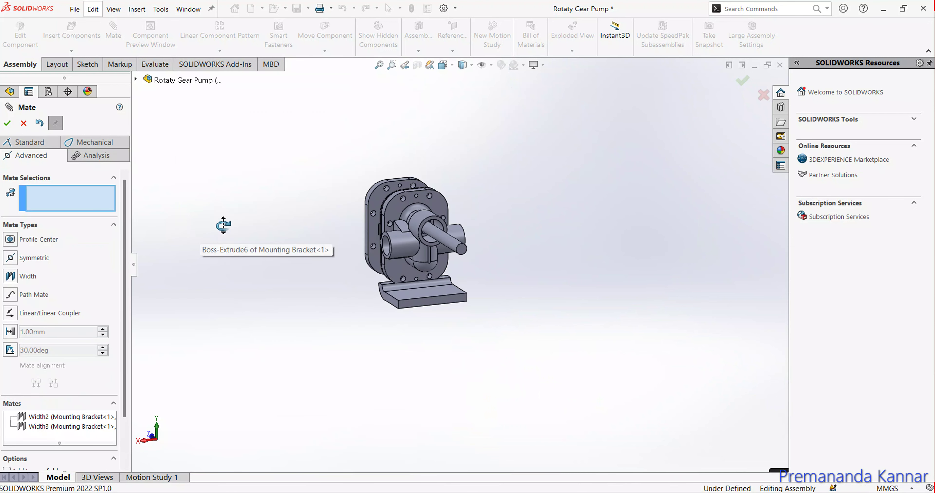
mouse_move(224, 226)
middle_mouse_down()
mouse_move(350, 231)
mouse_move(435, 254)
middle_mouse_up()
left_click(7, 123)
scroll(254, 218, "up", 5)
left_click(238, 212)
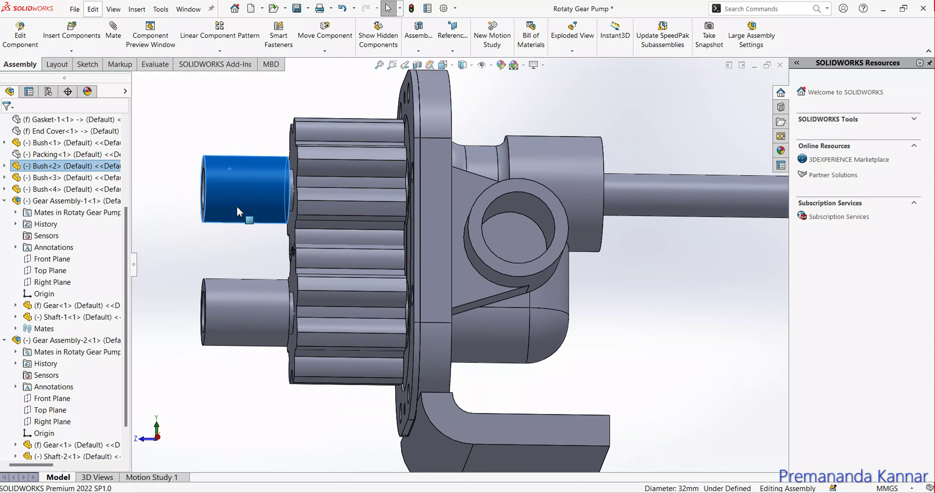
Hide Bush<2> and the bush sitting on Shaft-1.
right_click(238, 212)
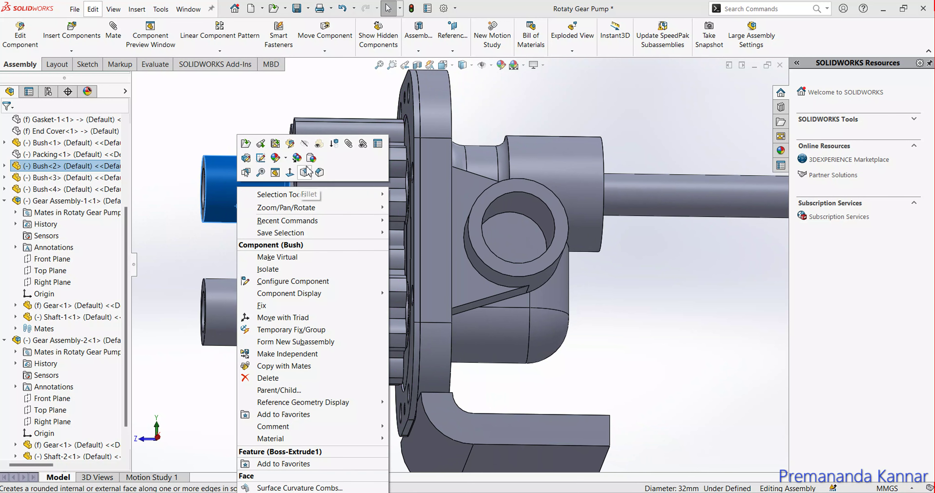
left_click(309, 150)
left_click(240, 323)
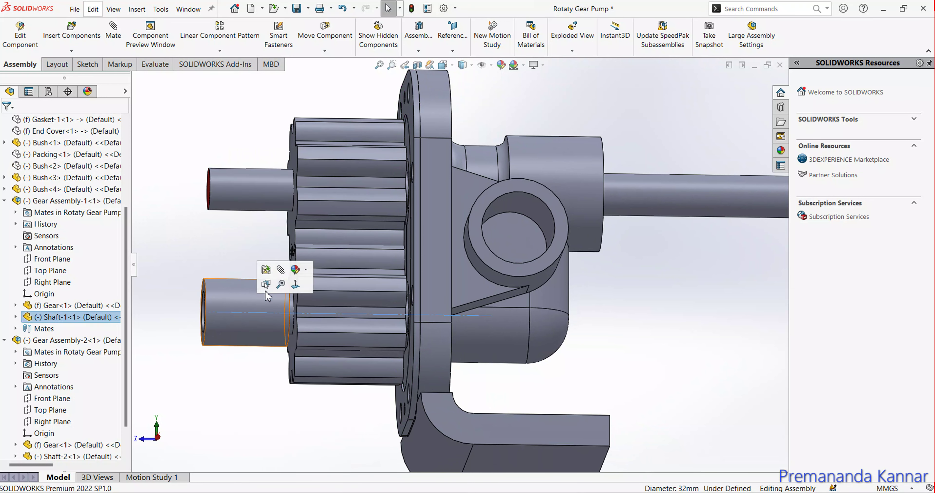
left_click(226, 328)
right_click(227, 328)
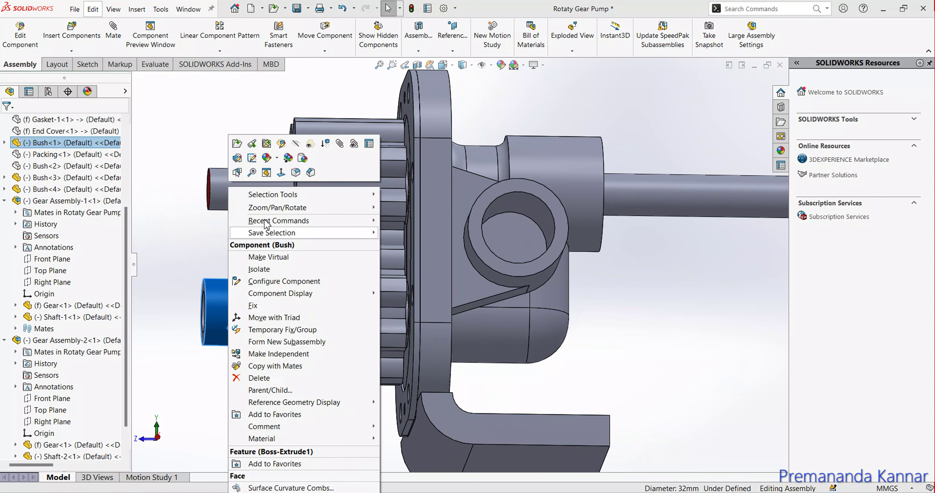
left_click(298, 149)
Orbit the pump to a straight front view of the two meshing gears.
middle_click_drag(265, 215, 340, 263)
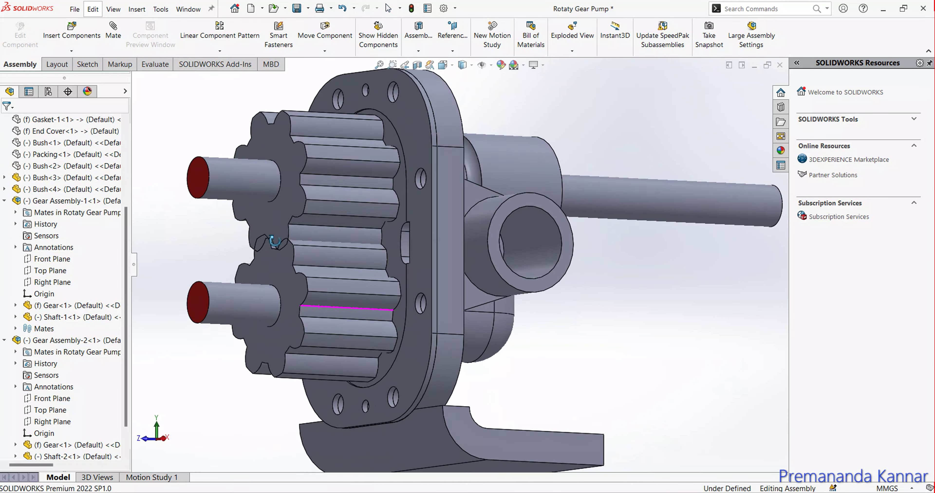
left_click(291, 277)
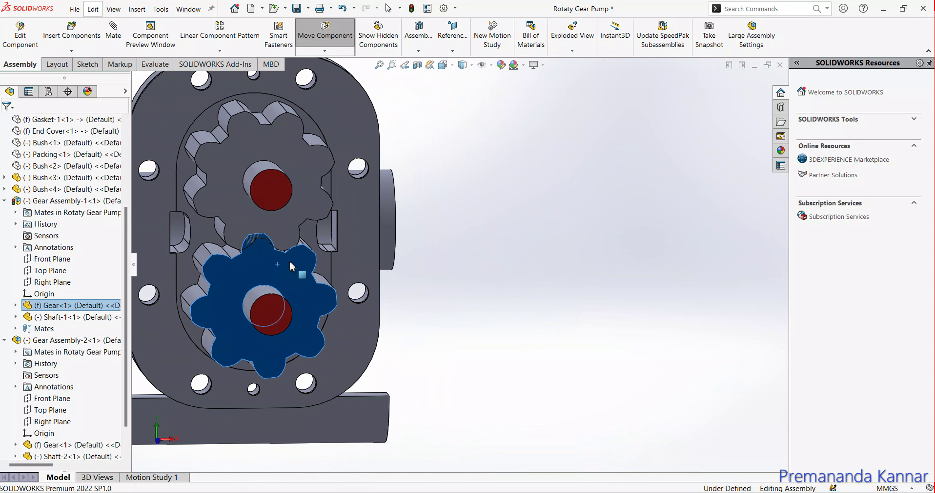
middle_click_drag(291, 216, 283, 209)
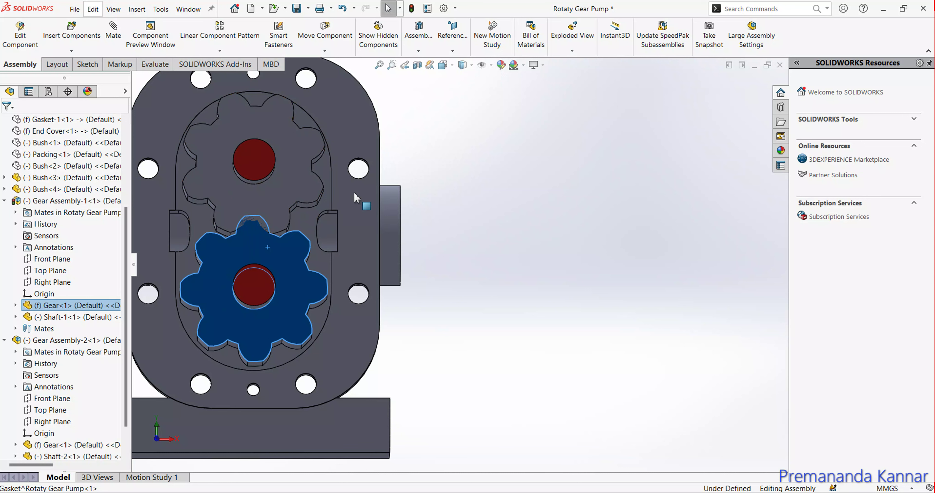
left_click(560, 235)
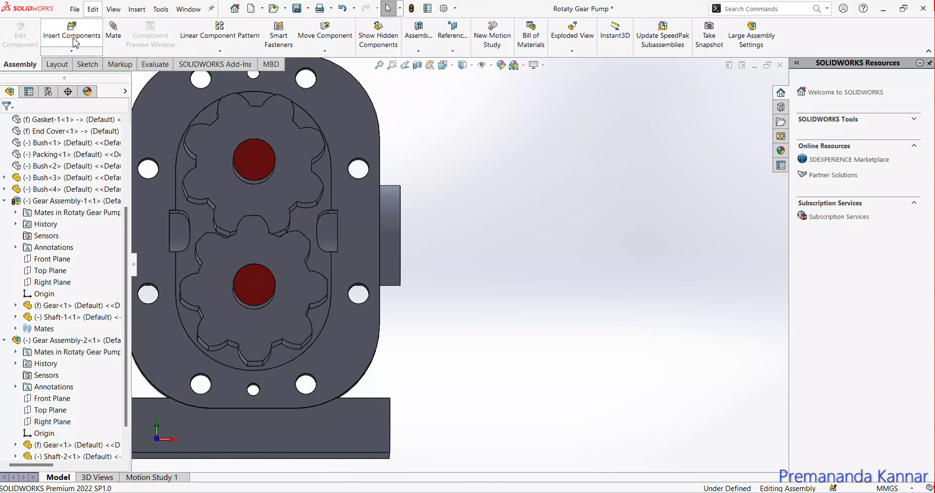
Open the Gear part file.
left_click(79, 10)
left_click(94, 38)
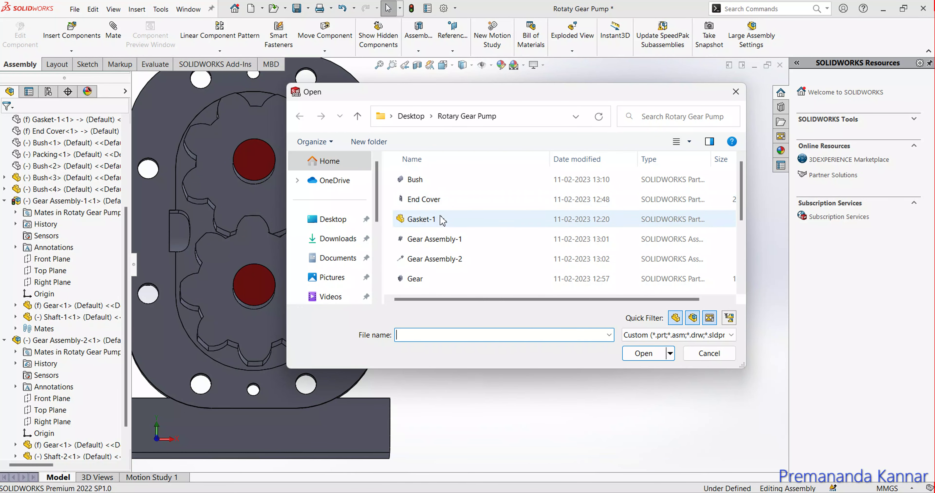
double_click(414, 279)
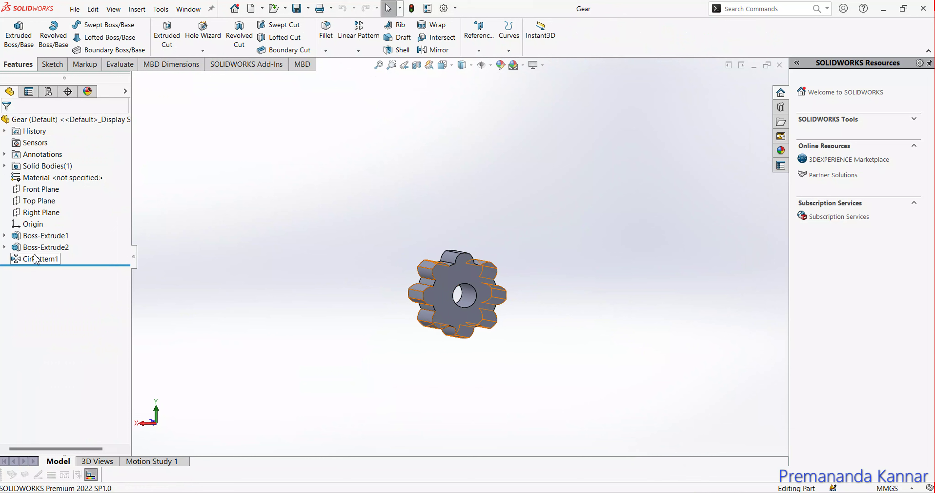
Edit Sketch1 under Boss-Extrude1 and select its Ø55.00 dimension.
left_click(40, 237)
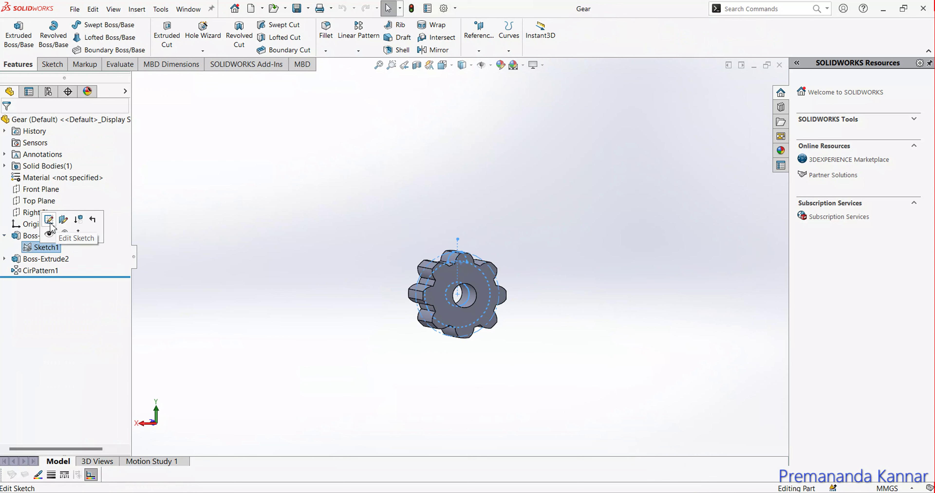
left_click(49, 219)
scroll(477, 239, "down", 3)
scroll(435, 251, "up", 4)
scroll(413, 259, "up", 1)
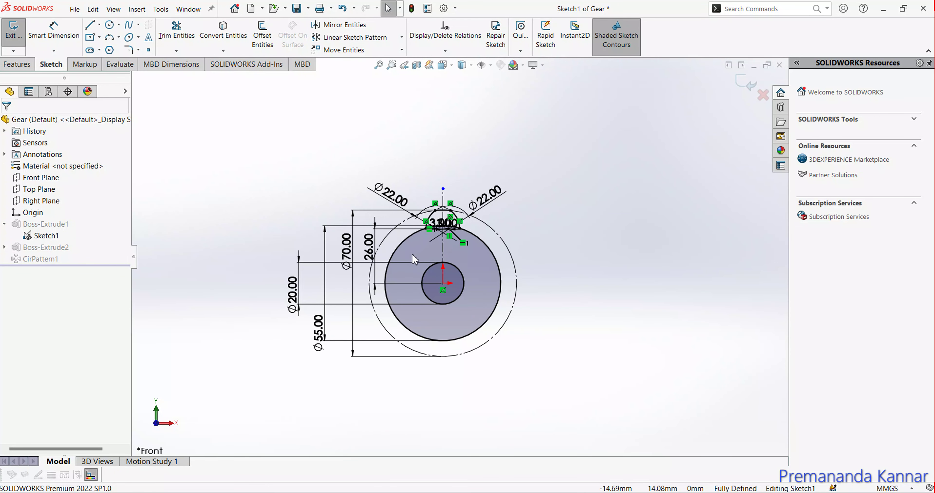
left_click(318, 332)
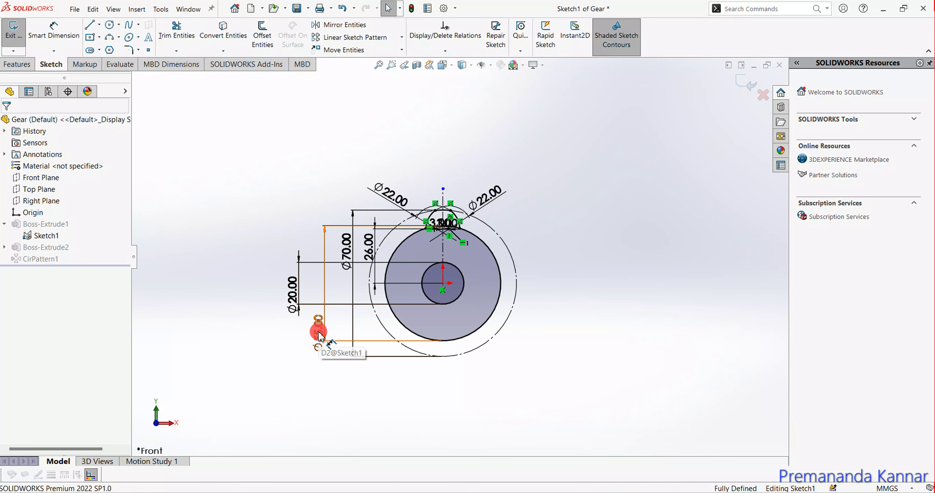
Change the Ø55.00 diameter to 45 and the 26.00 dimension to 20, dismissing geometry warnings.
double_click(292, 291)
key("Return")
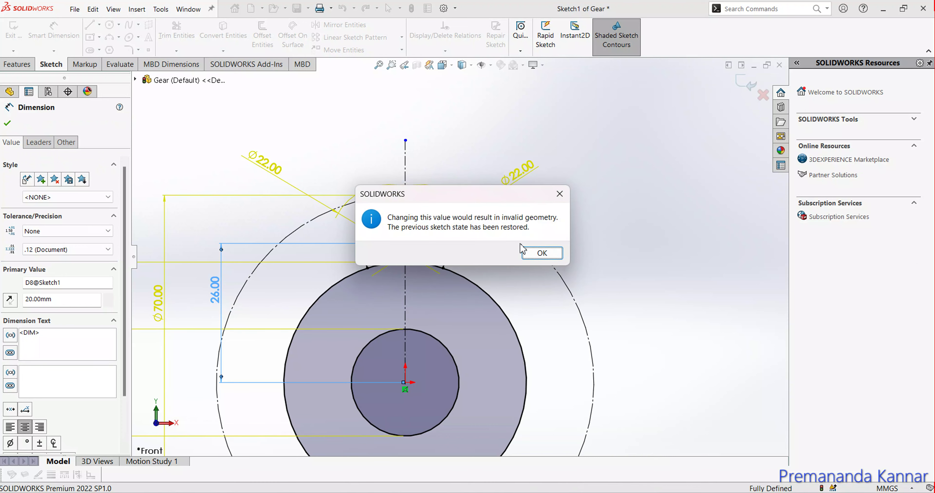
left_click(542, 253)
left_click(219, 294)
double_click(219, 294)
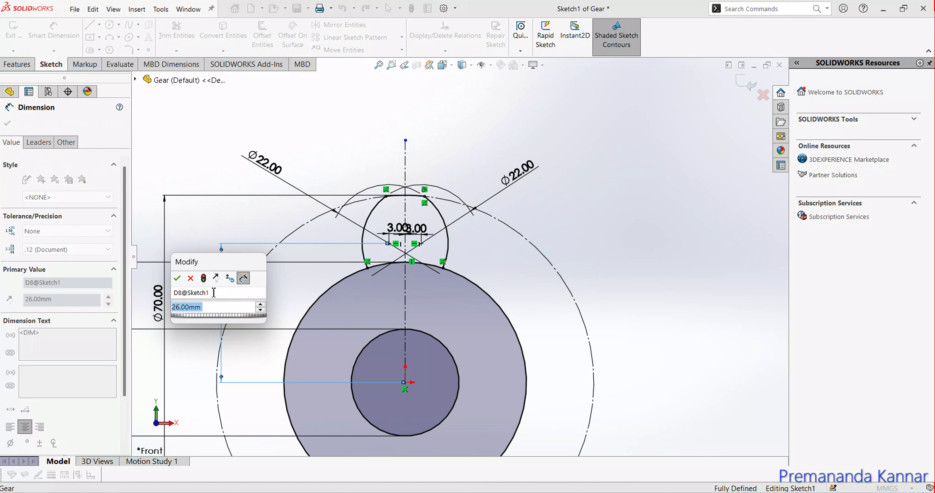
type("20")
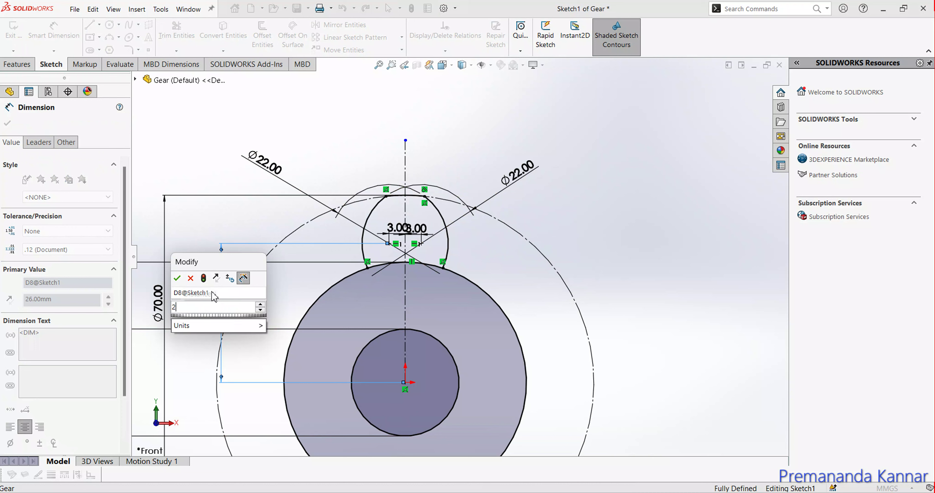
key("Return")
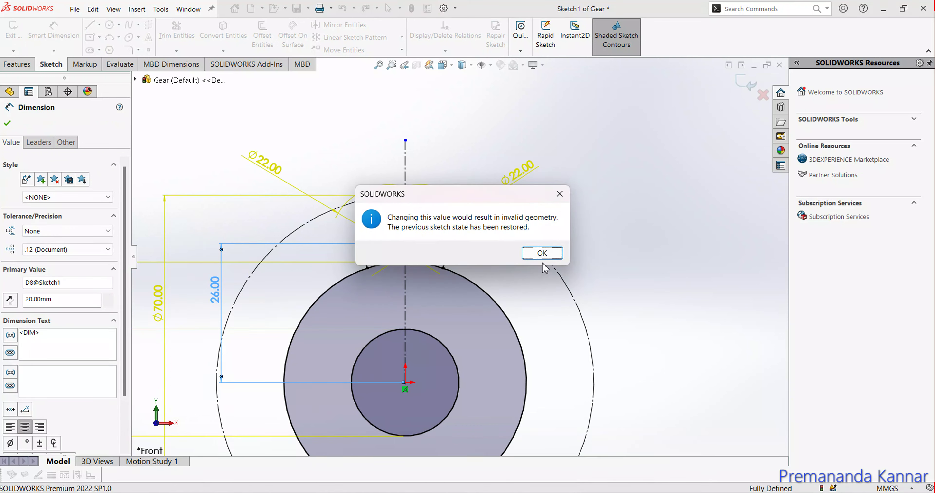
left_click(540, 253)
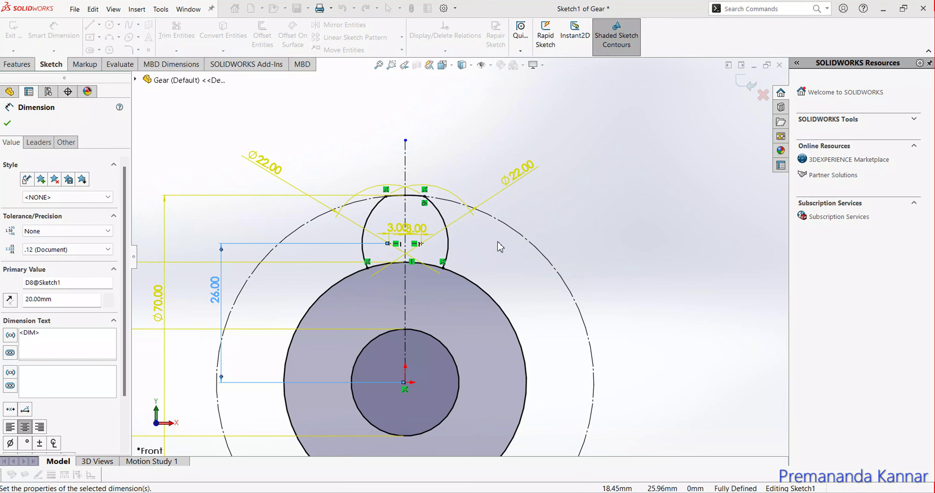
Delete the Ø22.00 tooth-arc dimensions.
left_click(510, 186)
key("Delete")
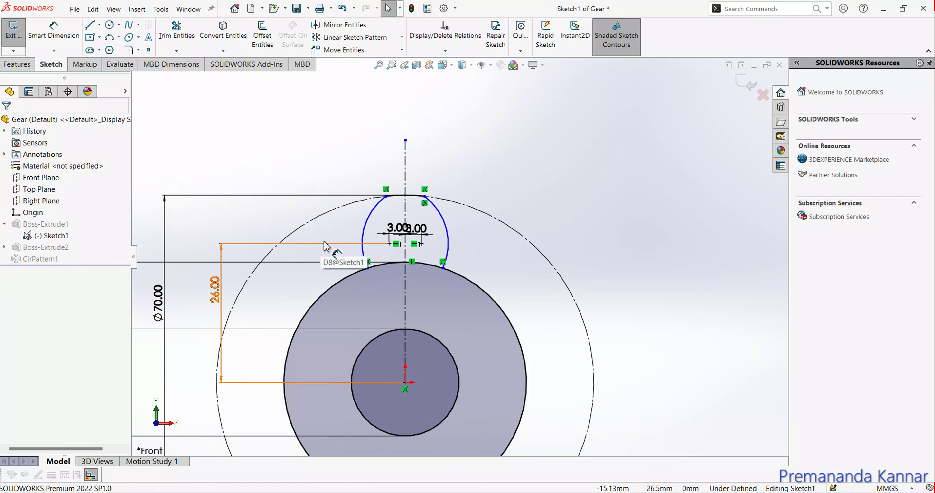
scroll(319, 248, "up", 2)
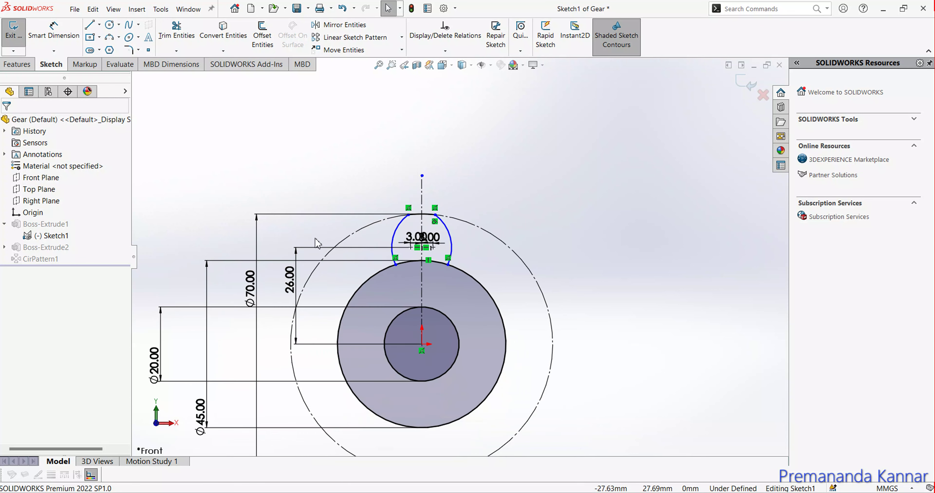
Change the outer Ø70.00 diameter to 60 and start a radius dimension on the right tooth arc.
left_click(62, 45)
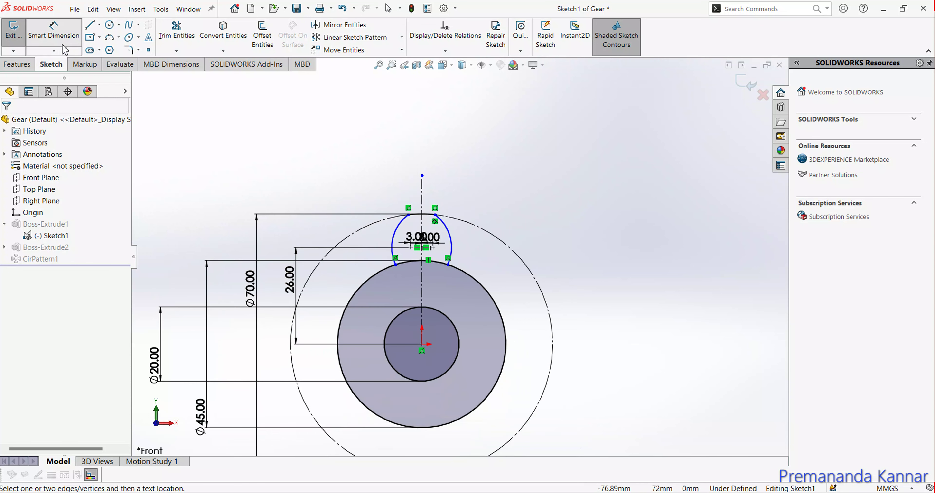
scroll(208, 256, "up", 3)
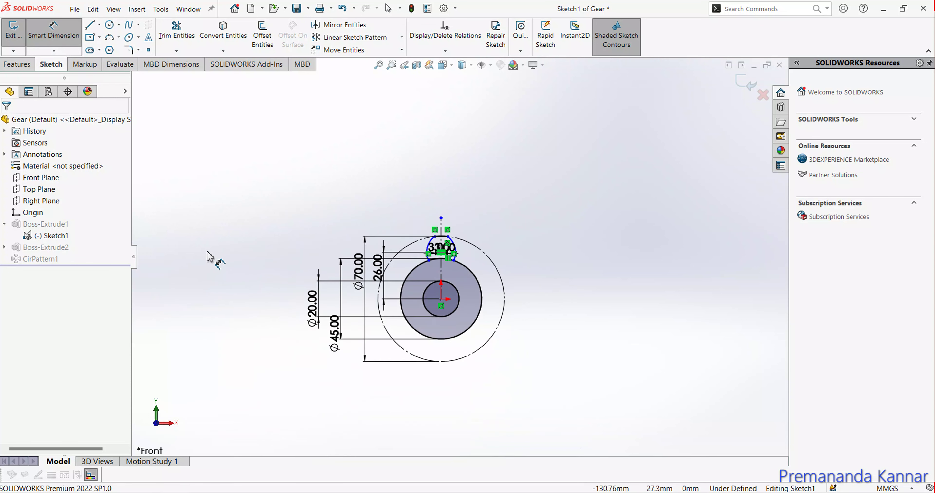
left_click(358, 271)
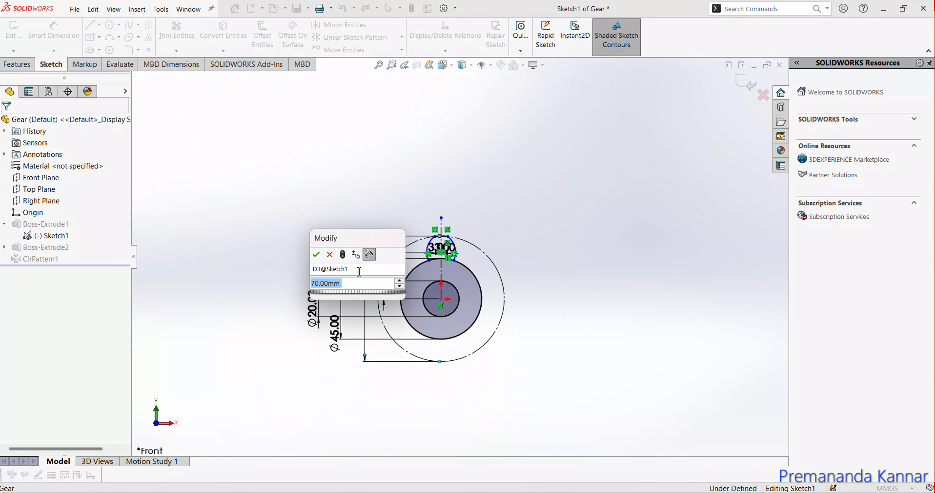
type("60")
key("Return")
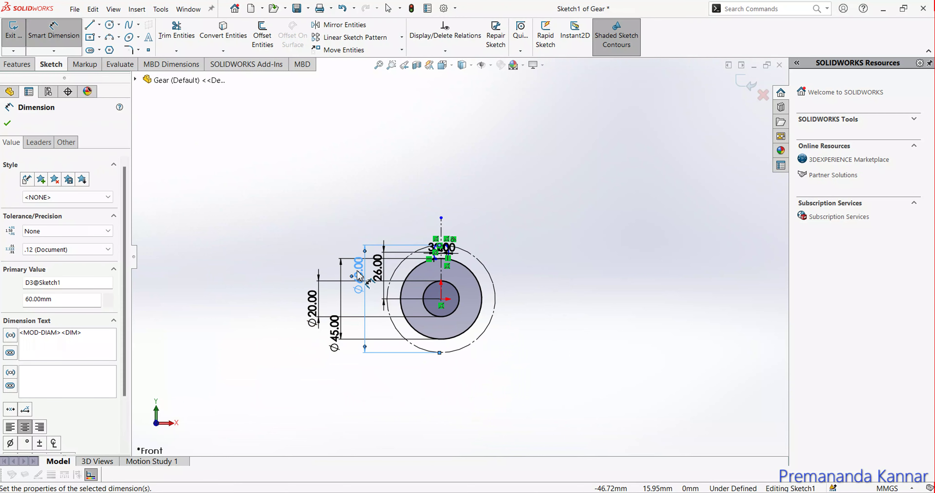
scroll(492, 231, "down", 5)
left_click(388, 312)
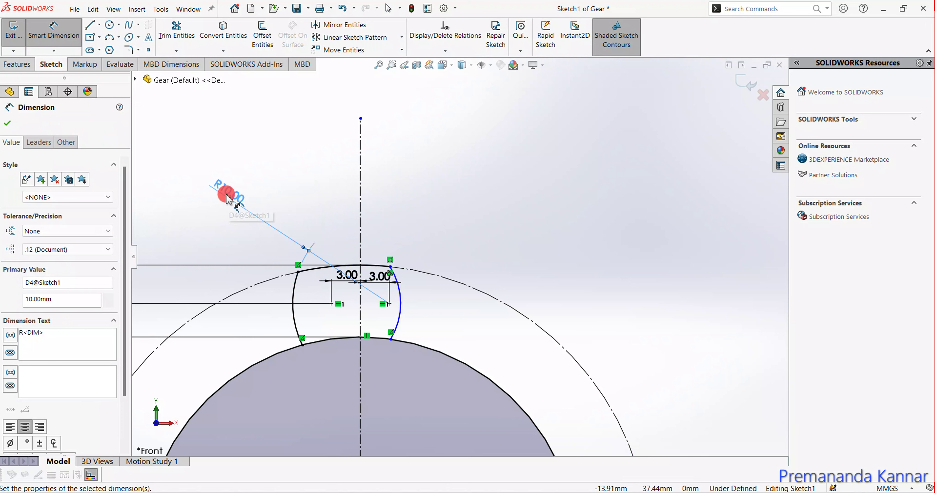
Place an R10 tooth-arc radius, then undo it after the warning, restoring Ø70.00.
left_click(229, 195)
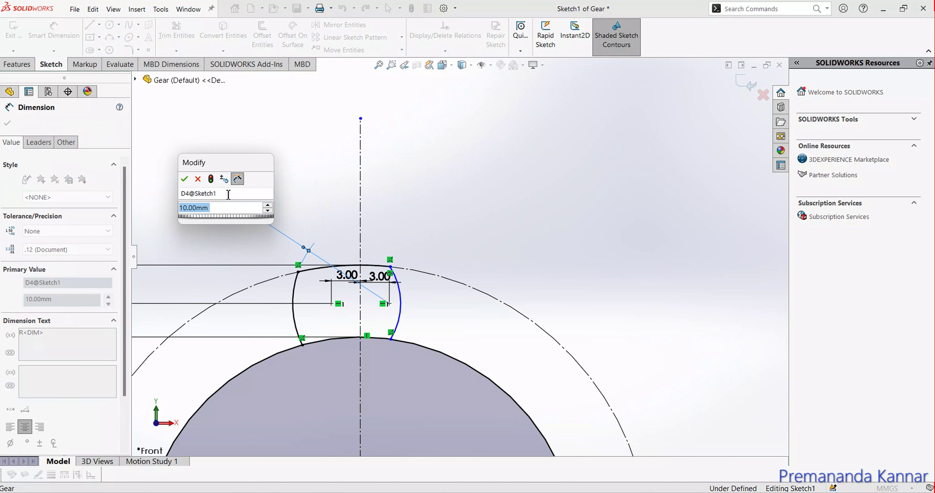
key("Return")
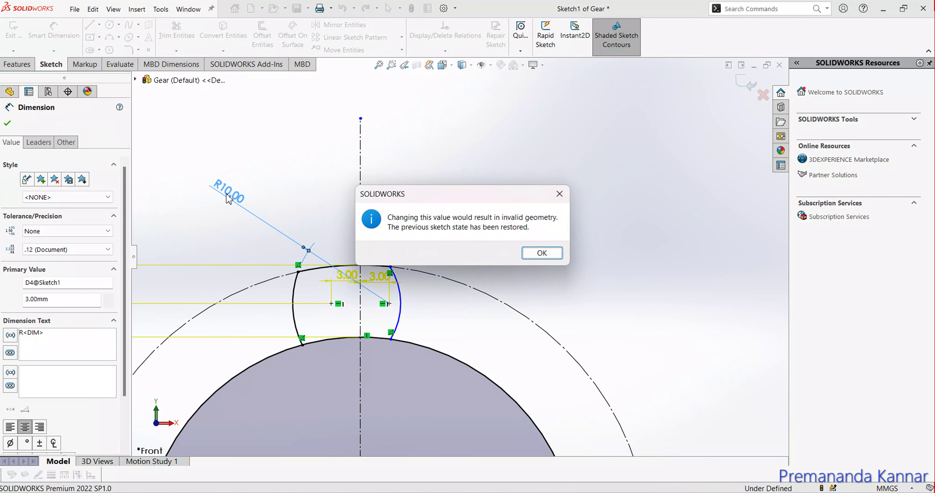
left_click(541, 253)
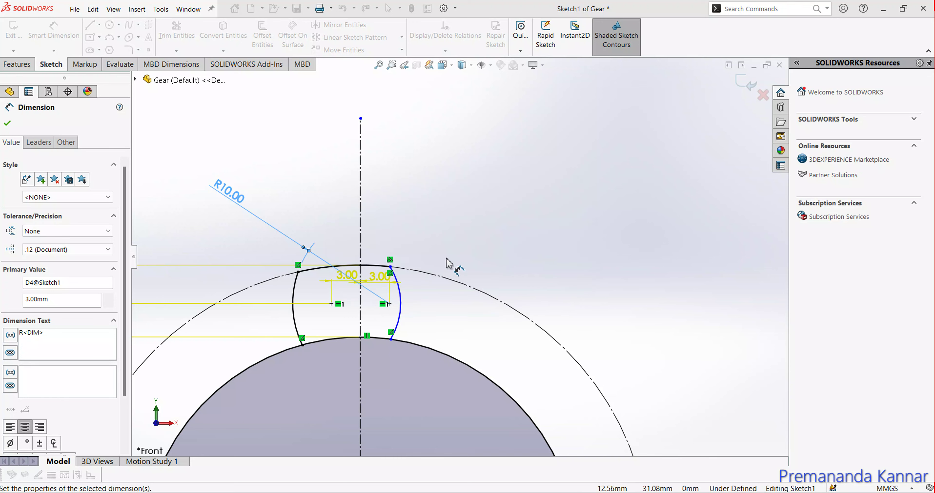
scroll(417, 254, "up", 3)
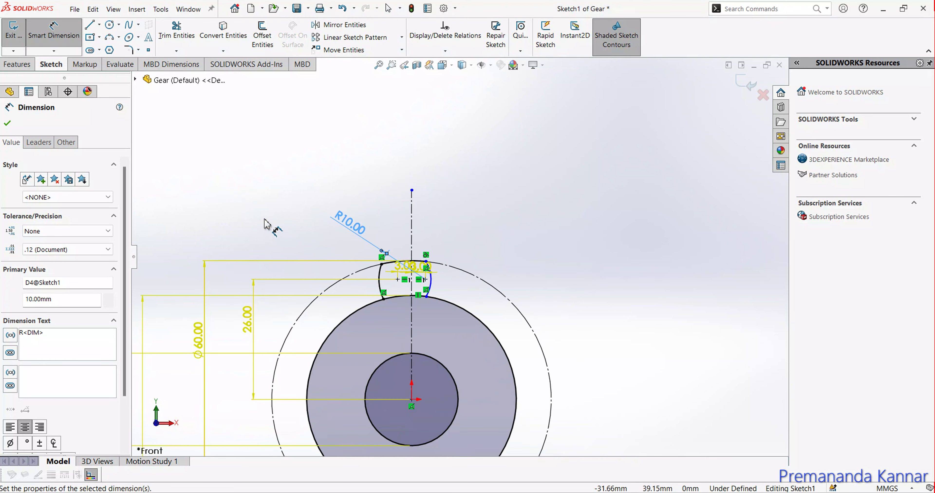
key("Escape")
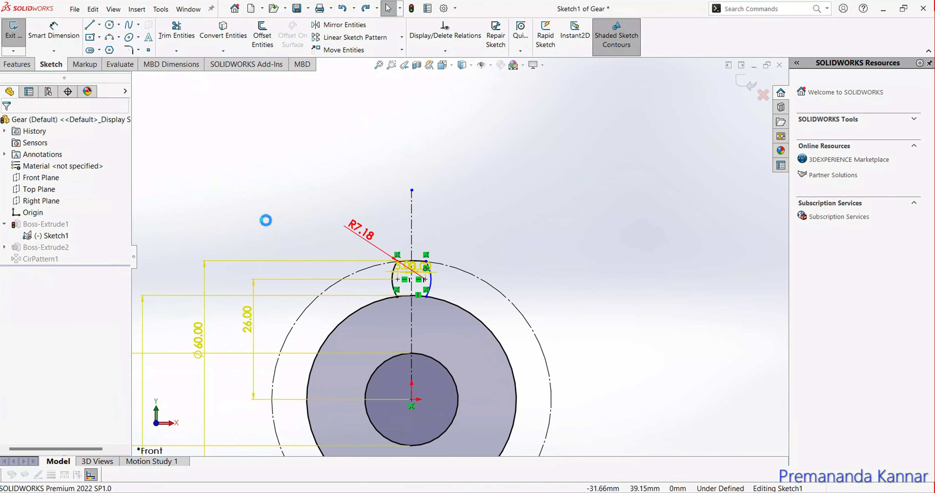
key("ctrl+z")
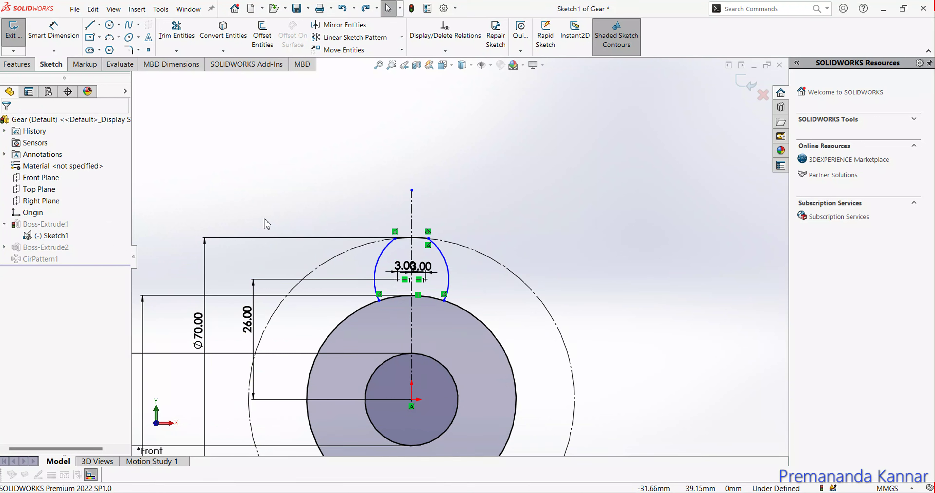
Dimension the left tooth flank arc with a 12 mm radius.
scroll(380, 287, "up", 2)
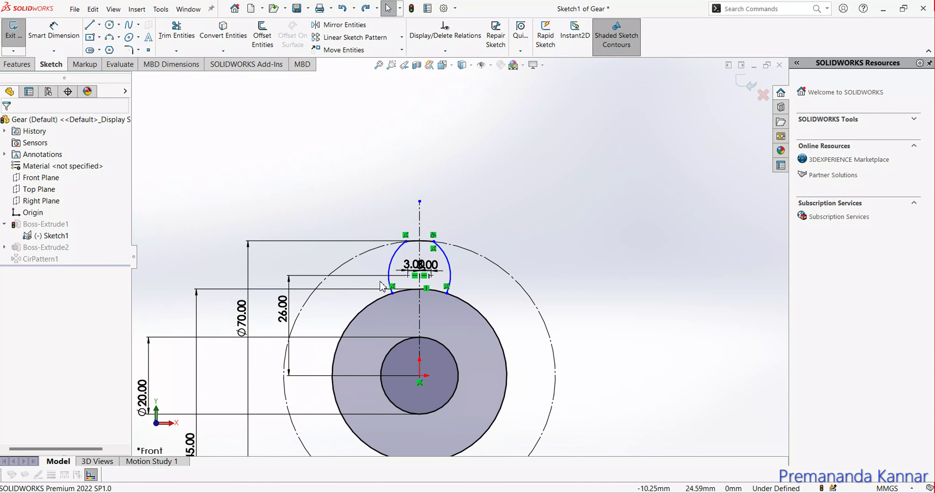
scroll(380, 287, "down", 4)
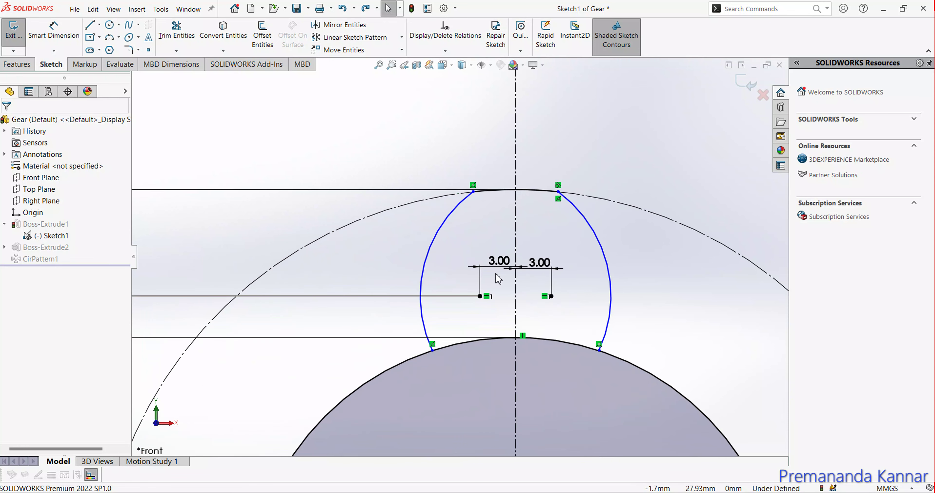
scroll(498, 278, "up", 2)
scroll(498, 279, "up", 2)
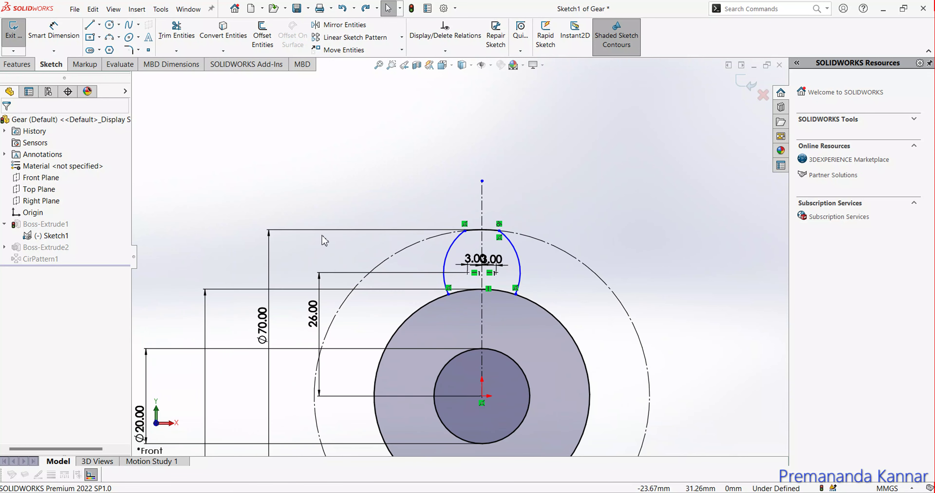
left_click(54, 35)
left_click(444, 270)
left_click(319, 195)
type("12")
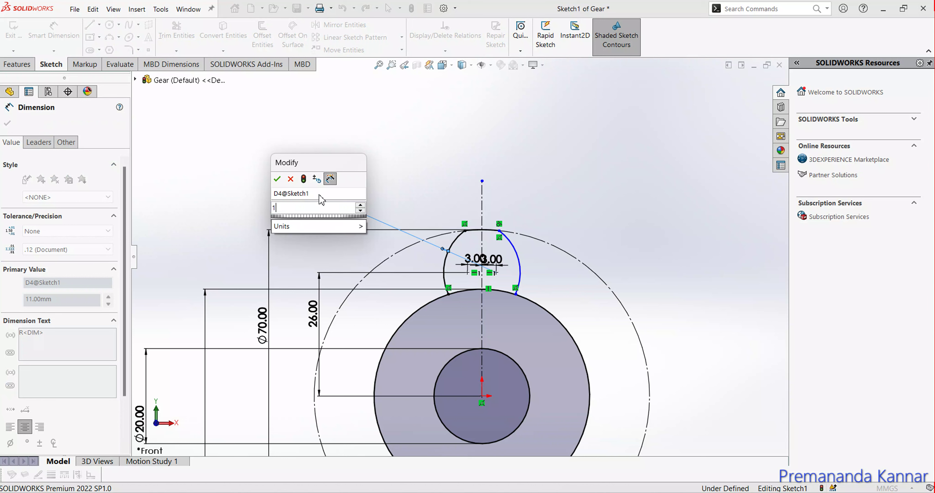
key("Return")
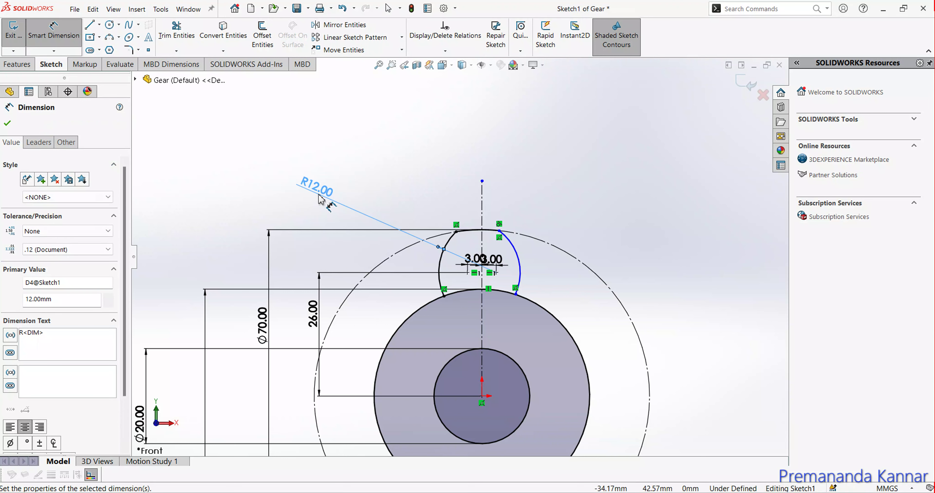
double_click(319, 192)
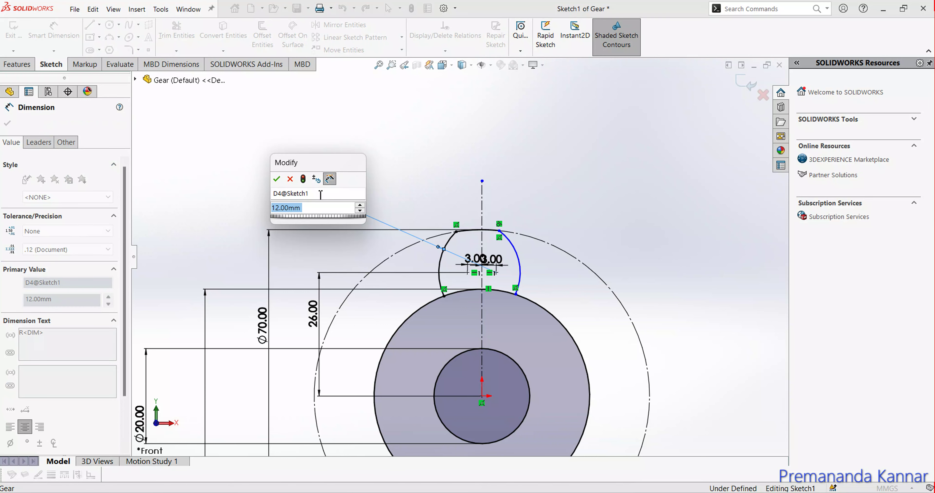
key("Return")
Try a 4 mm radius on the R12.00 arc and discard it after the invalid-geometry warning.
scroll(459, 257, "up", 5)
left_click(284, 296)
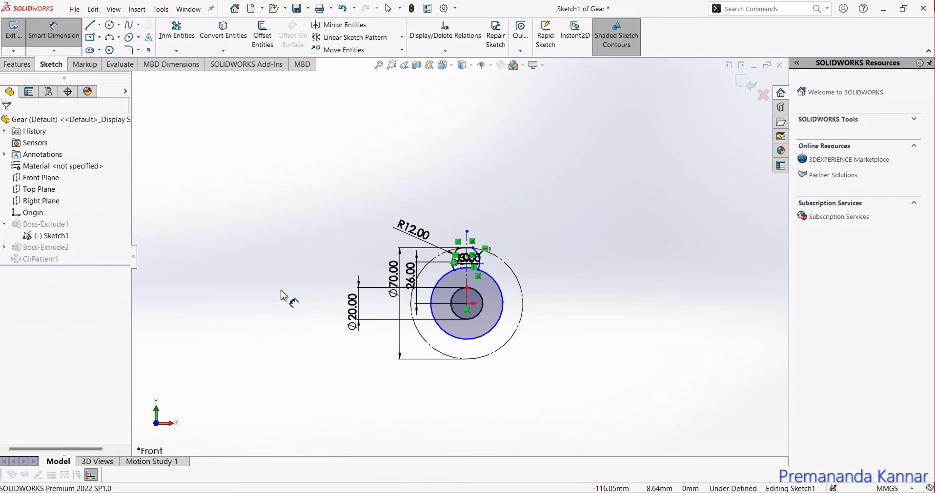
left_click(424, 234)
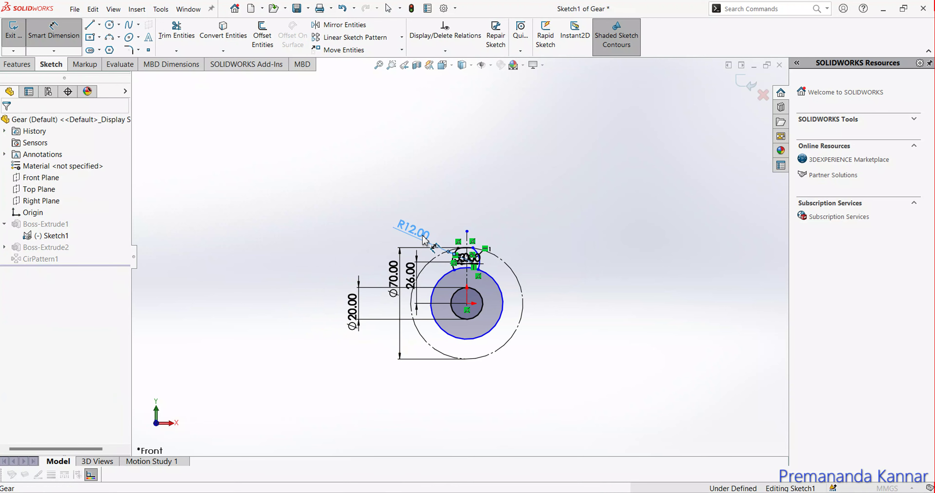
type("4")
key("Return")
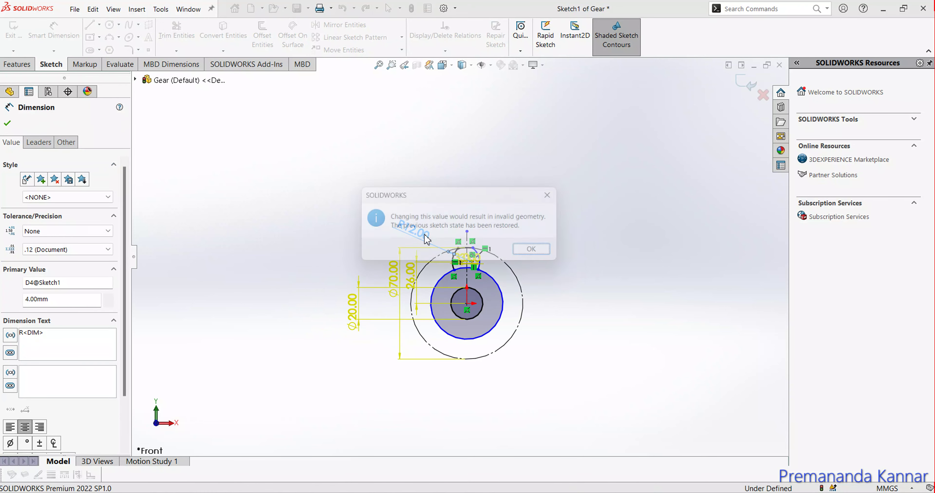
left_click(557, 252)
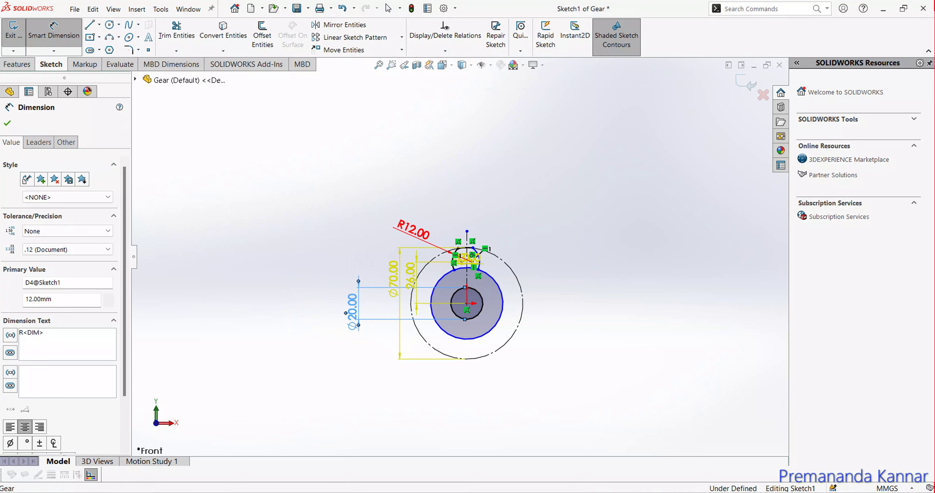
key("Delete")
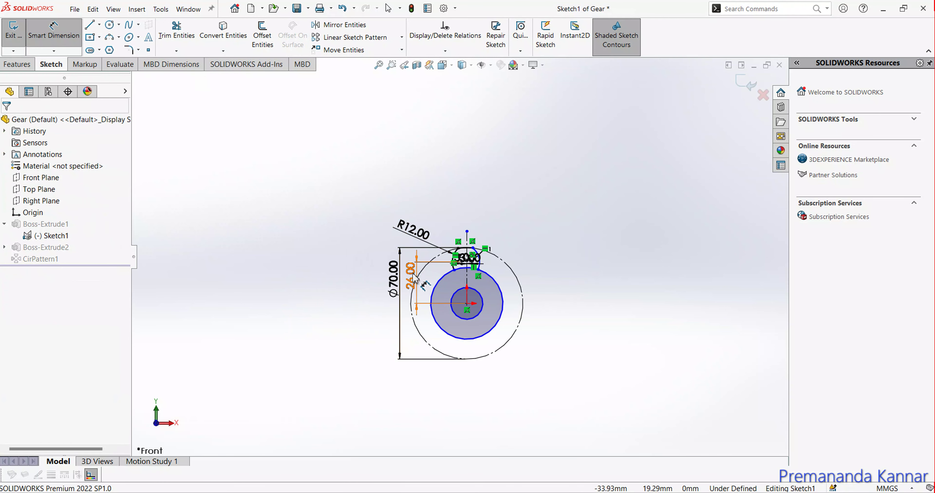
scroll(456, 263, "down", 3)
scroll(459, 262, "down", 3)
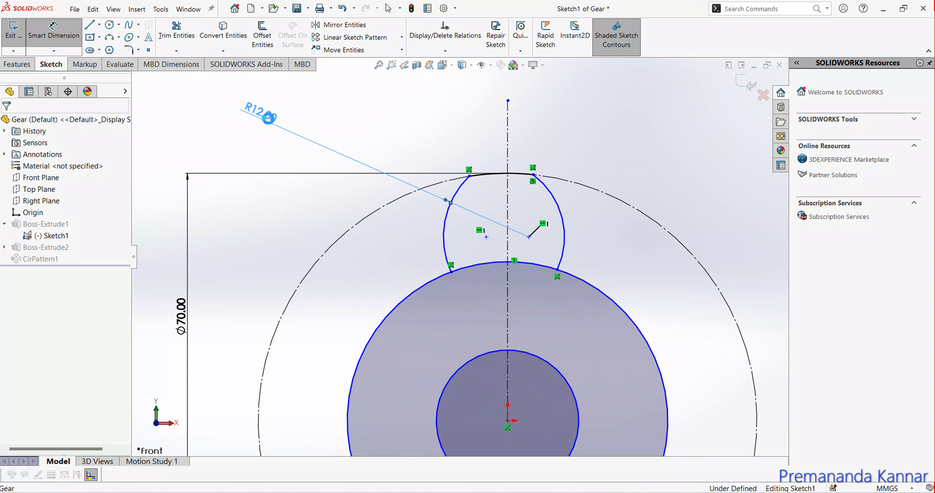
Reapply 4 mm, then undo back past the R12.00 radius and both 3.00 width dimensions.
double_click(268, 117)
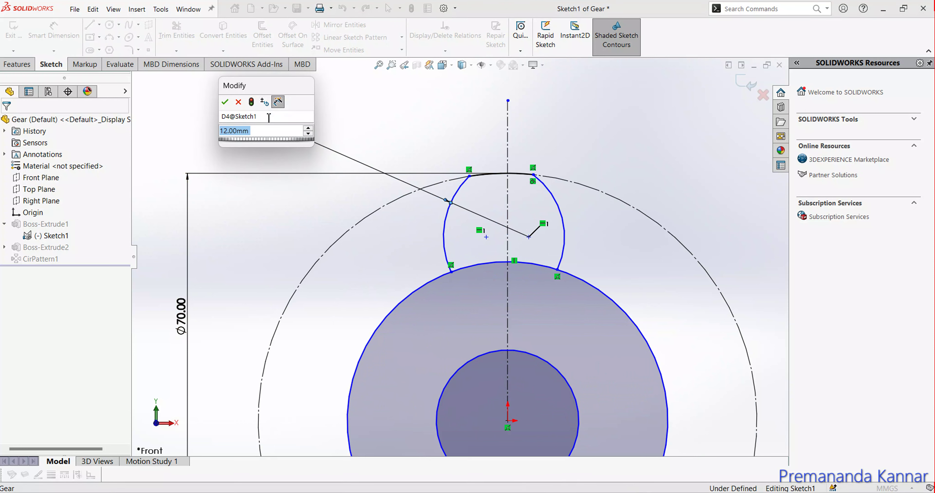
type("4")
key("Return")
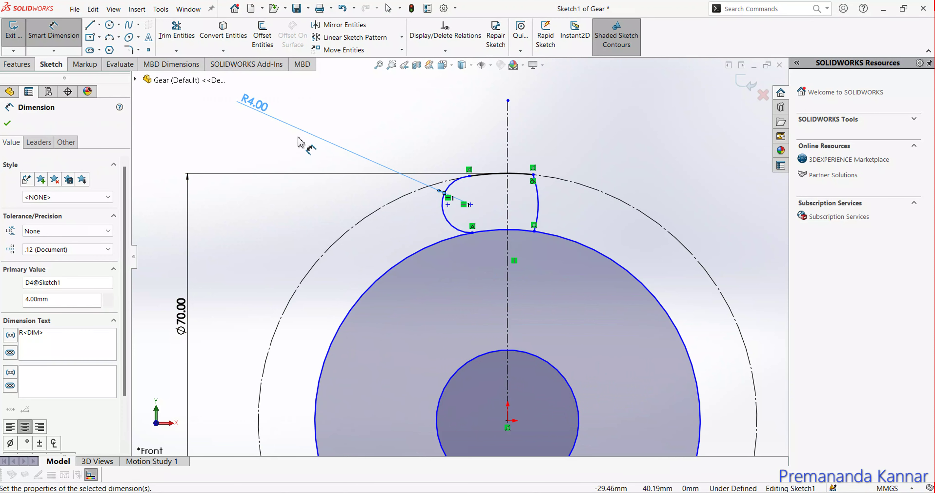
key("ctrl+z")
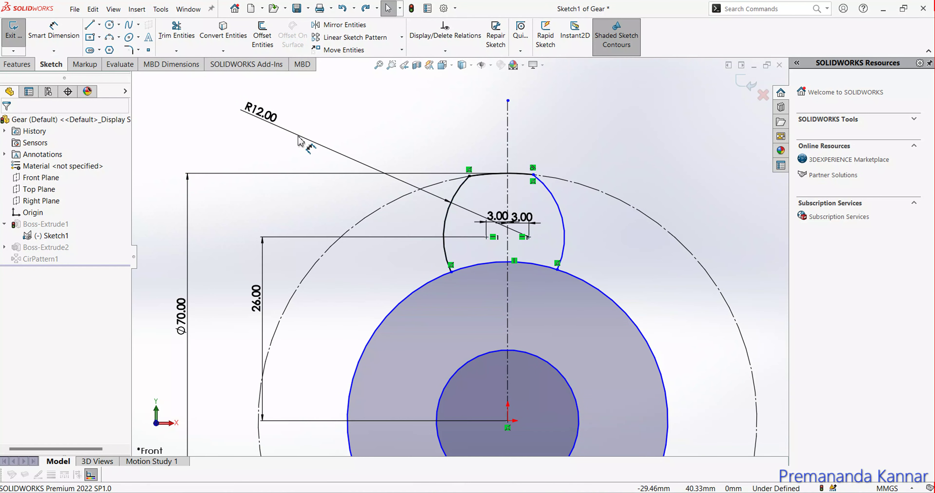
key("ctrl+z")
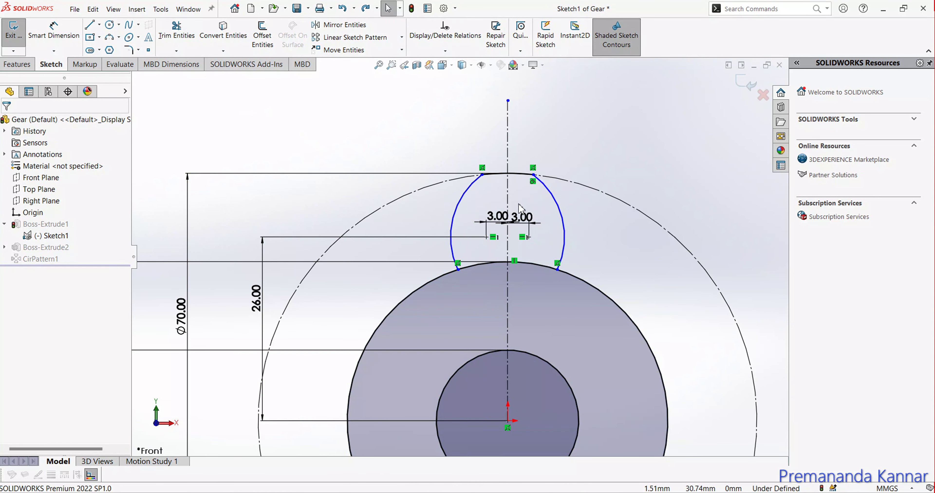
left_click(521, 224)
key("ctrl+z")
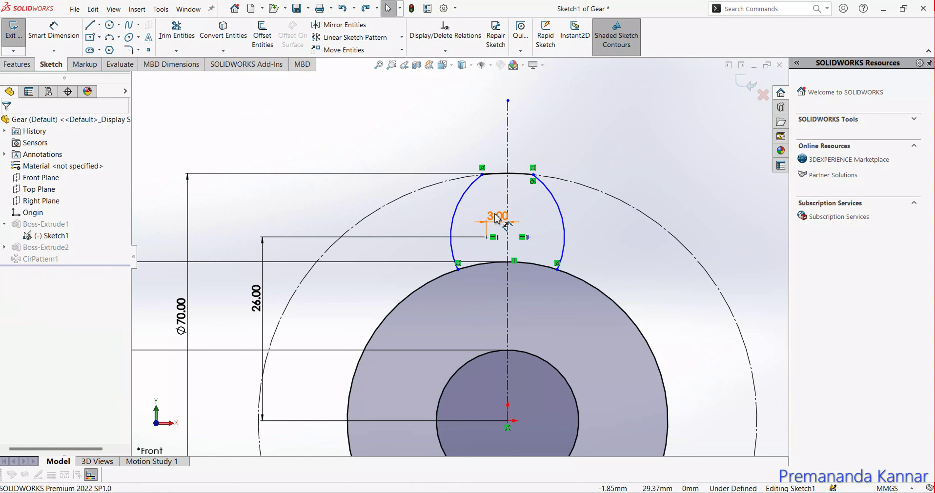
key("ctrl+z")
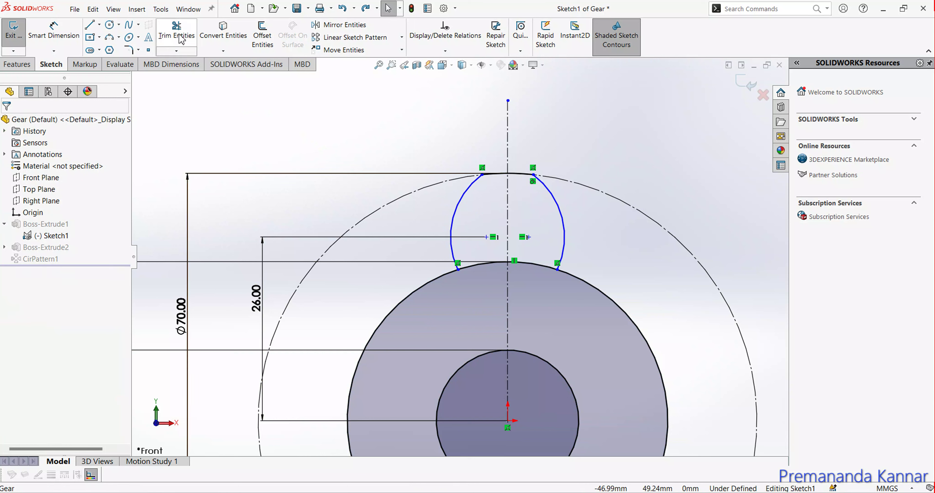
Try an 8 mm radius on the left tooth arc, undo it, and rebuild the gear.
left_click(178, 36)
left_click(54, 33)
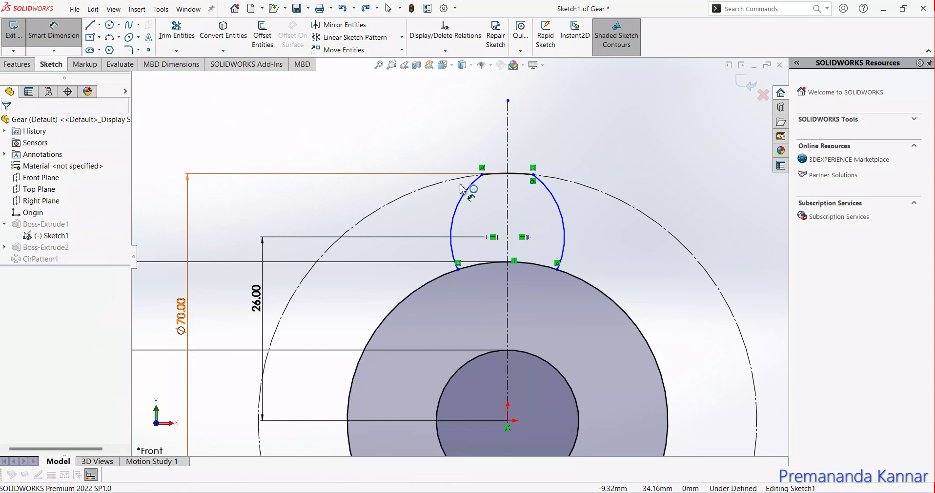
left_click(462, 200)
left_click(361, 151)
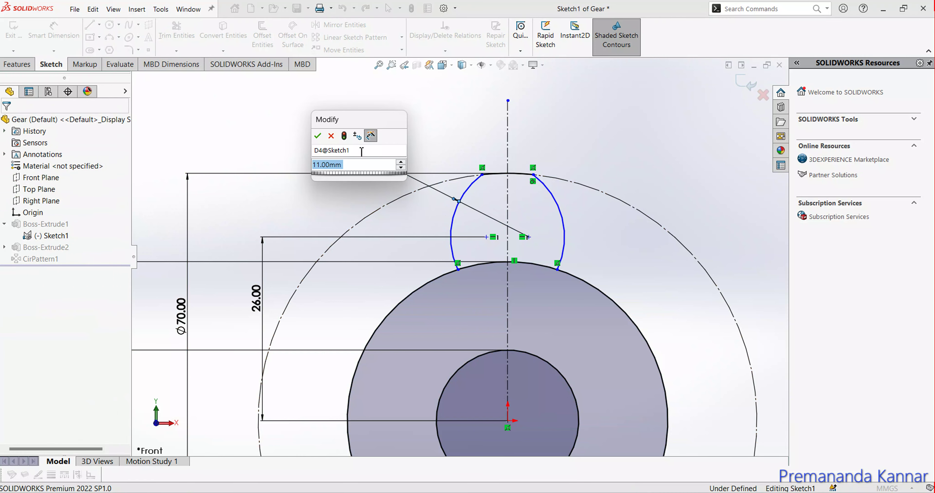
type("8")
key("Return")
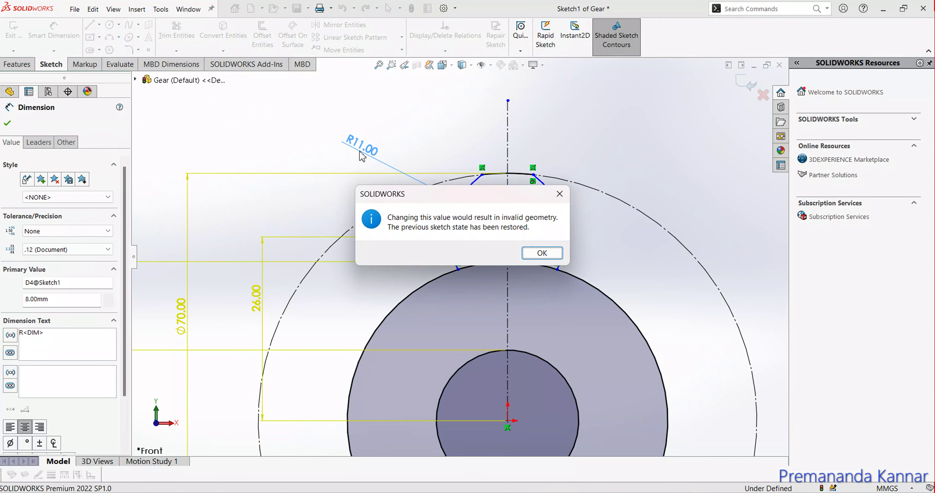
left_click(541, 252)
scroll(446, 251, "up", 3)
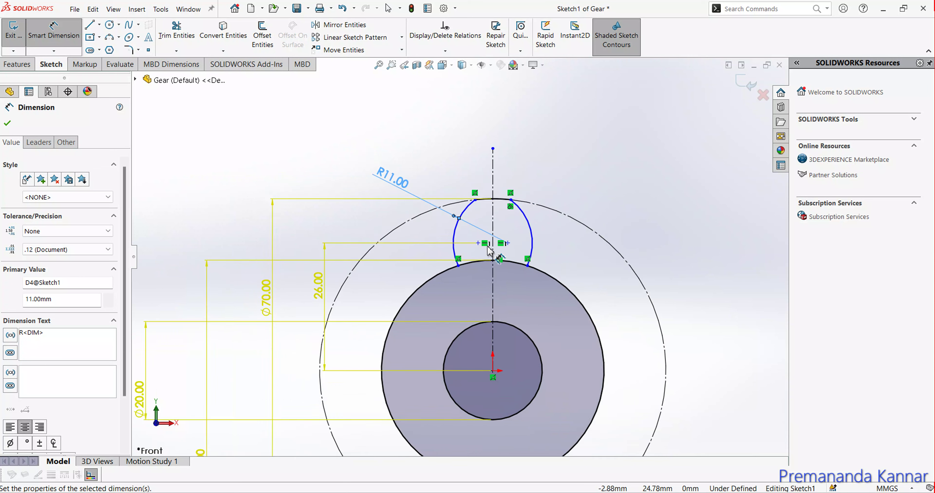
scroll(446, 252, "up", 2)
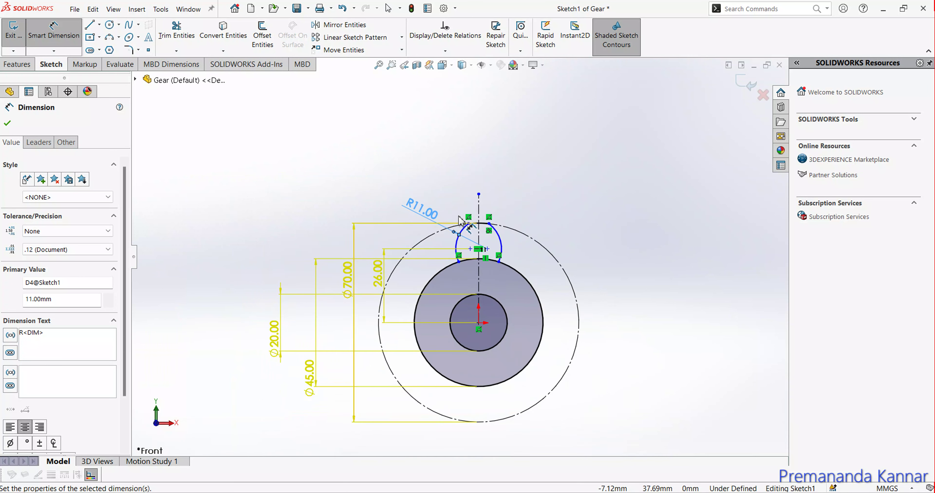
key("ctrl+z")
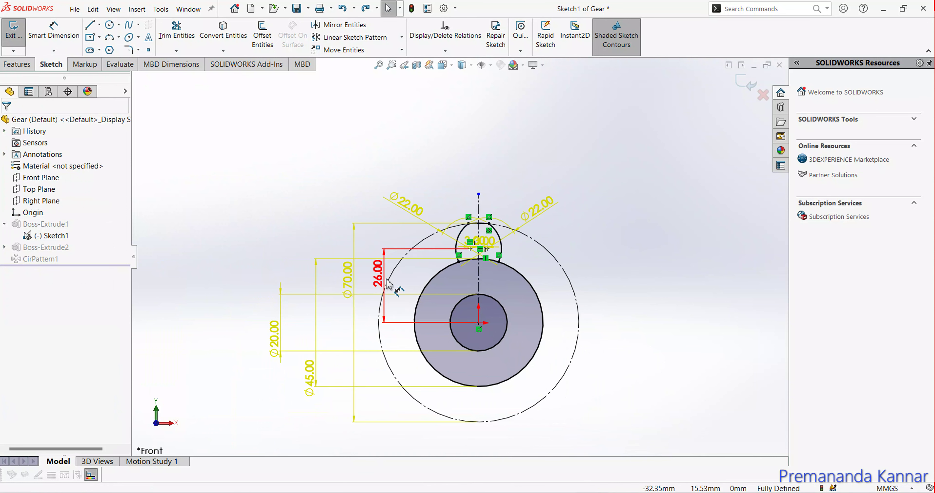
key("ctrl+b")
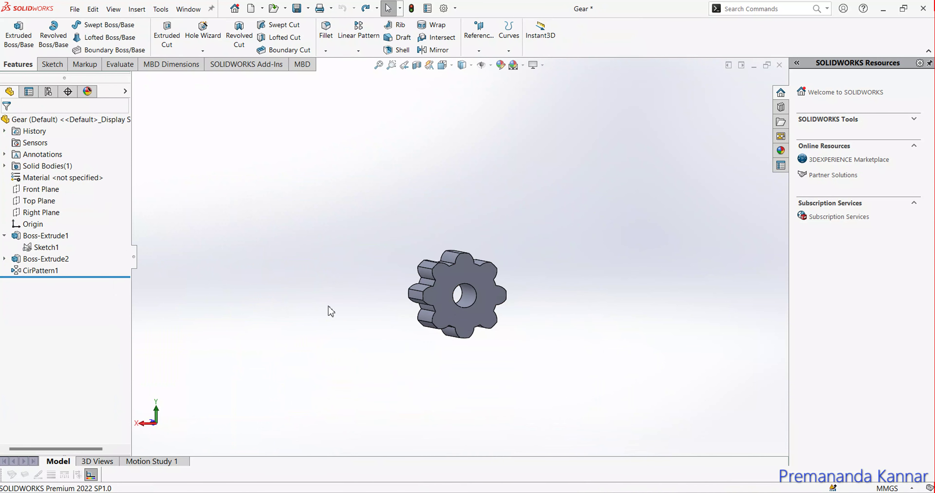
Reopen Sketch1 for editing and trial-trim the left tooth flank arc, then undo.
left_click(60, 249)
left_click(71, 228)
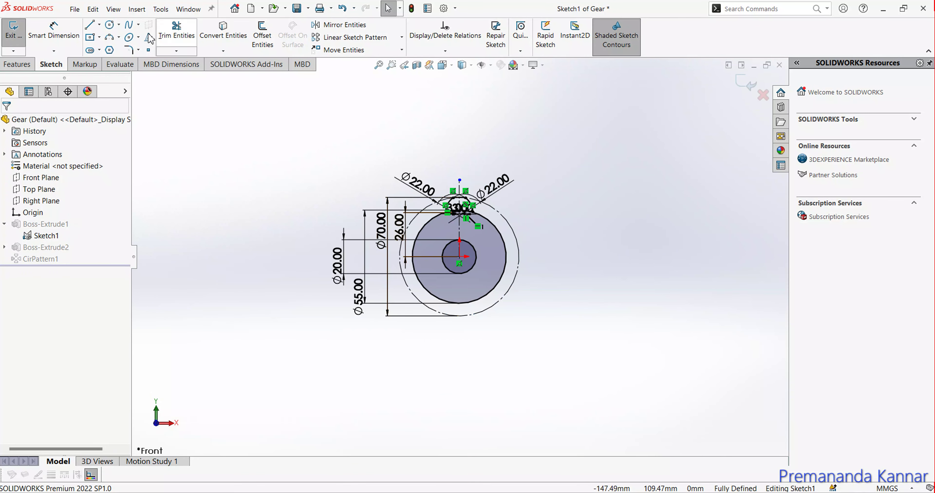
left_click(176, 30)
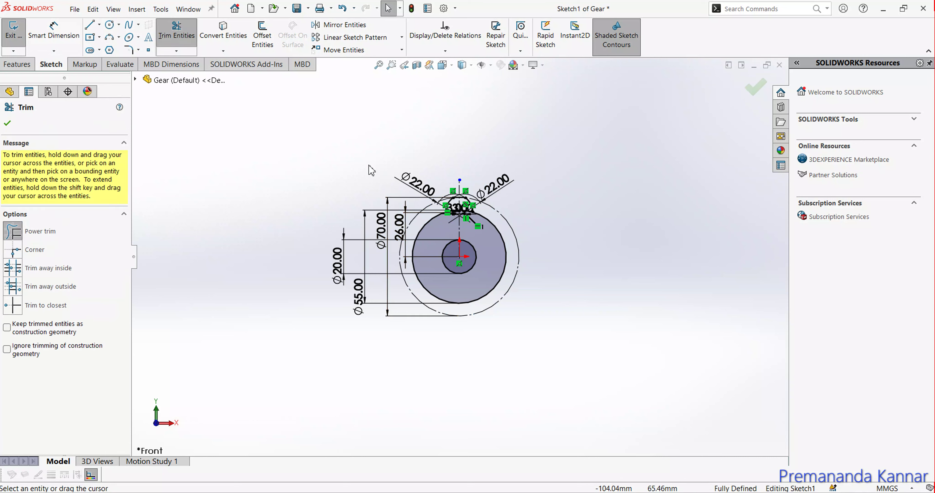
scroll(487, 205, "down", 3)
scroll(487, 205, "up", 5)
mouse_move(380, 286)
left_mouse_down()
mouse_move(445, 298)
mouse_move(542, 295)
left_mouse_up()
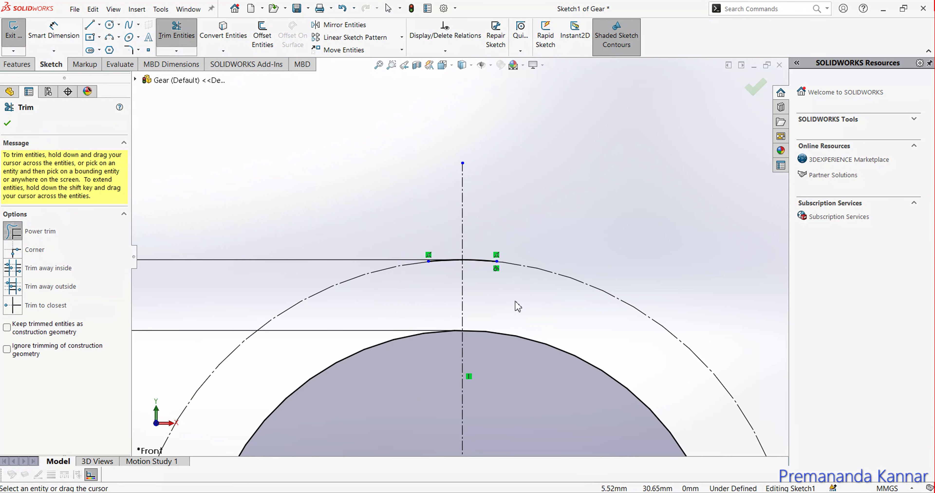
key("ctrl+z")
key("ctrl+z")
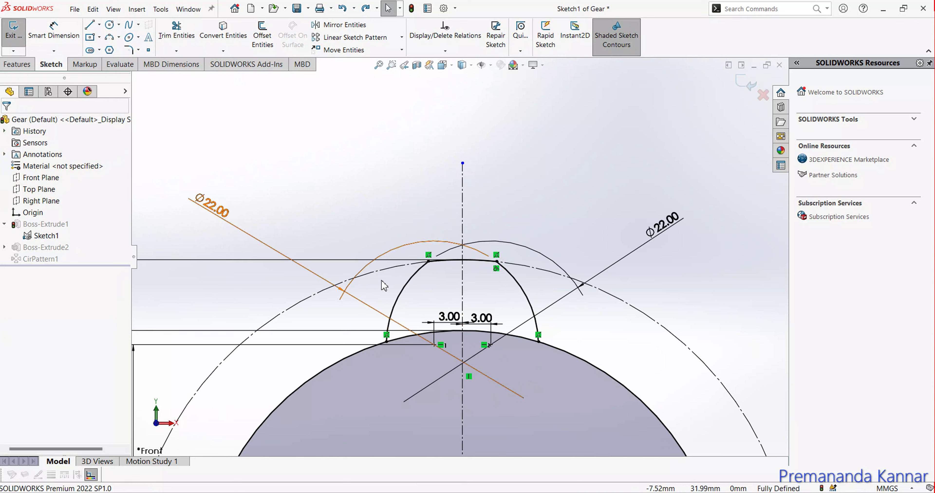
Box-select the tooth arcs with their dimensions and delete them all, leaving the circles.
mouse_move(328, 182)
left_mouse_down()
mouse_move(406, 396)
mouse_move(594, 414)
left_mouse_up()
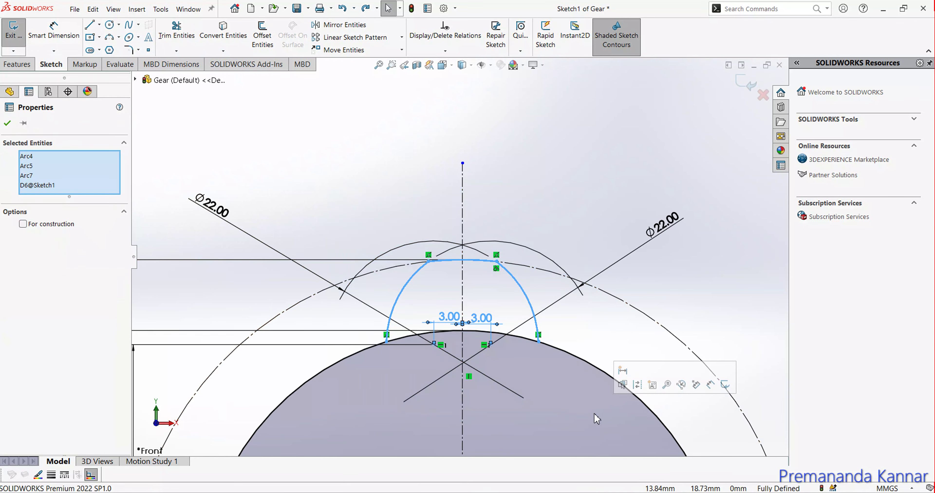
key("Delete")
left_click(448, 255)
scroll(467, 317, "up", 3)
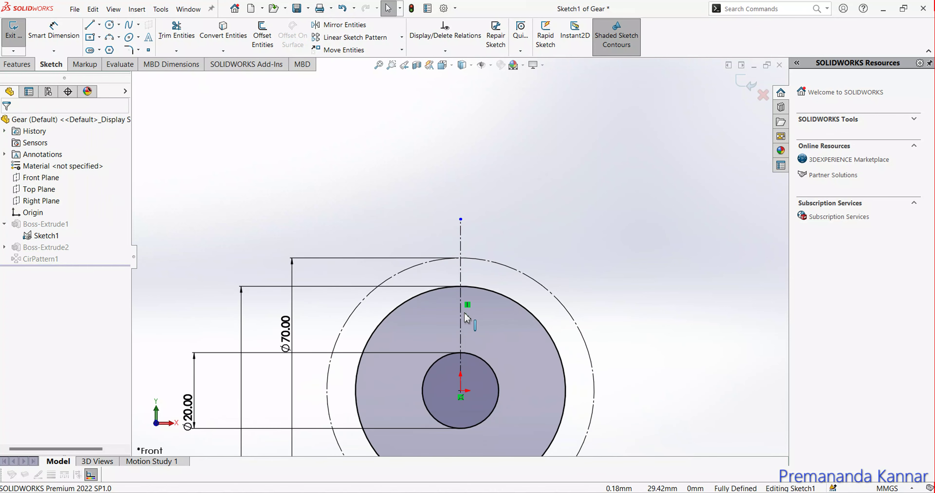
Draw two overlapping circles on either side of the vertical centreline at the gear's top.
scroll(465, 314, "up", 3)
scroll(461, 264, "down", 5)
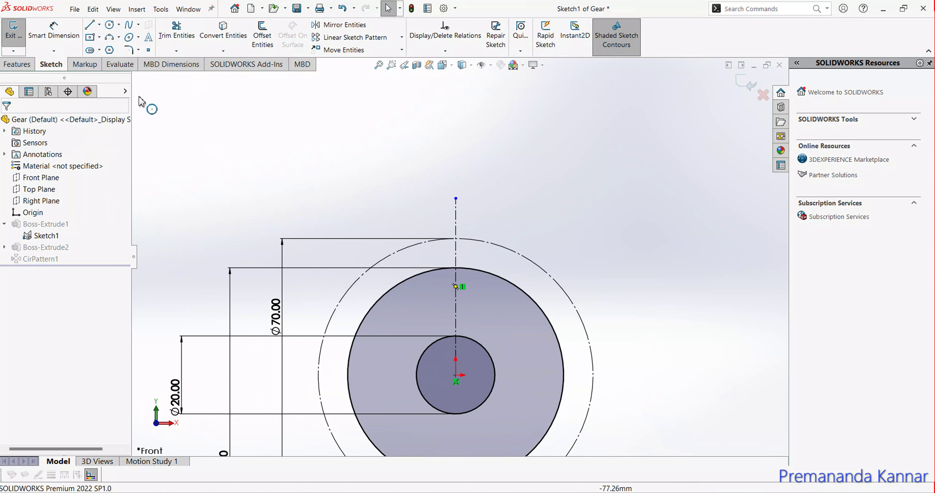
left_click(119, 25)
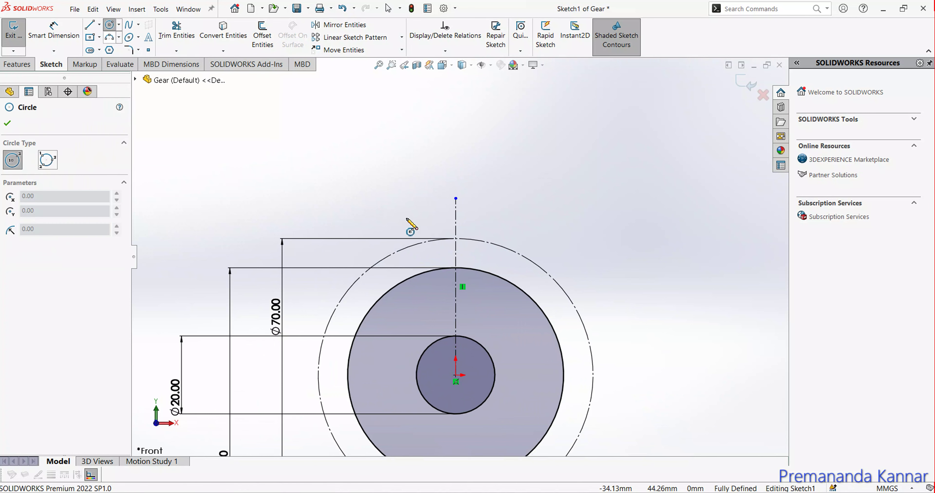
left_click(423, 265)
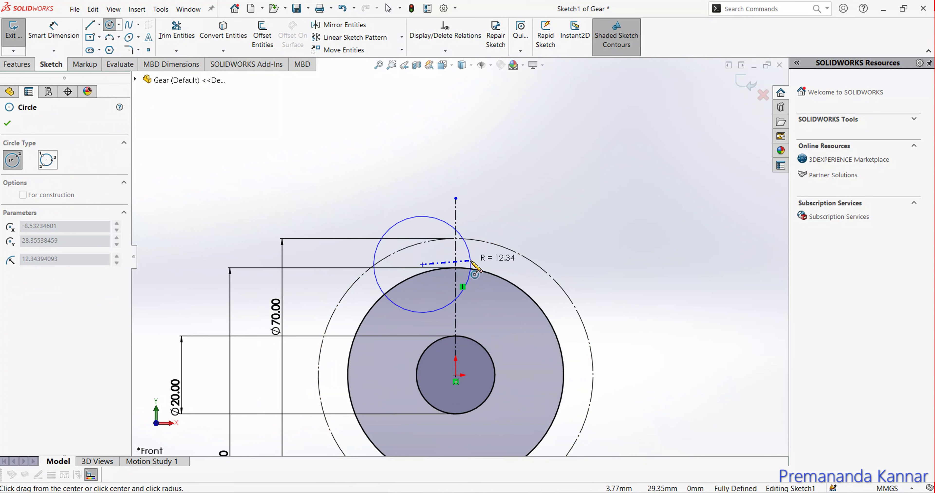
left_click(471, 261)
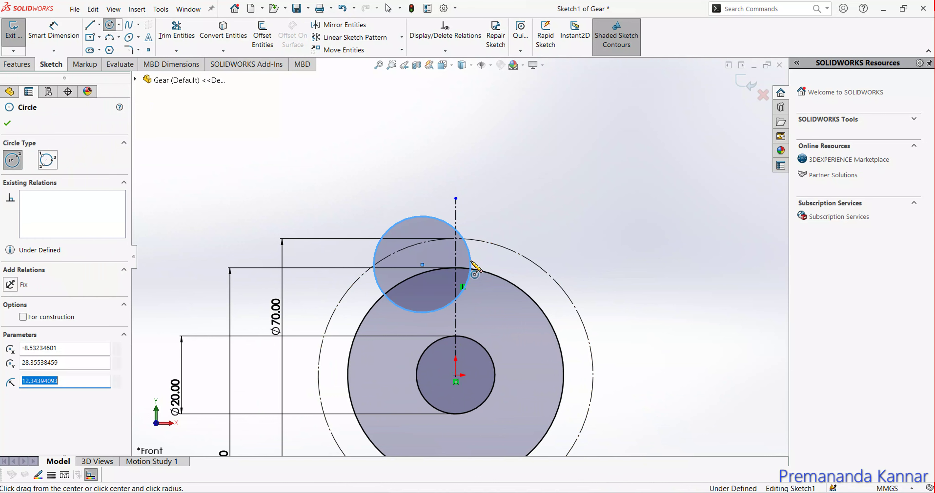
left_click(501, 272)
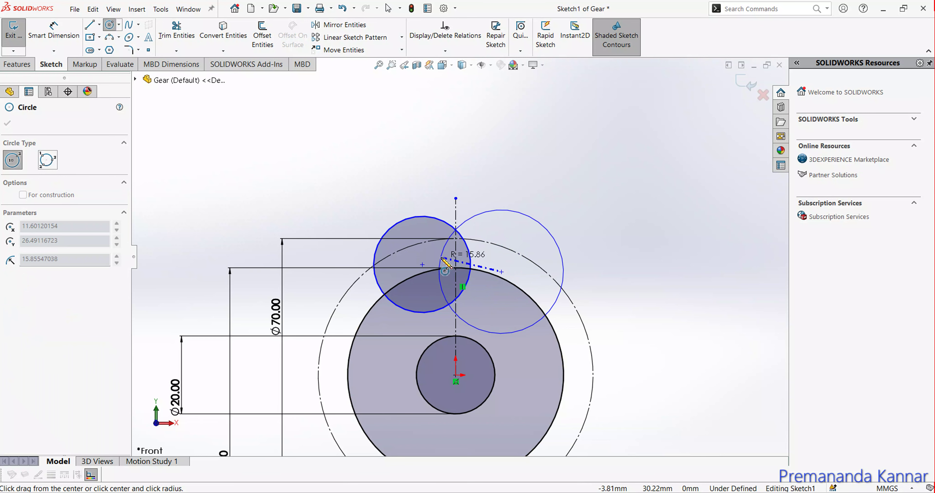
left_click(446, 260)
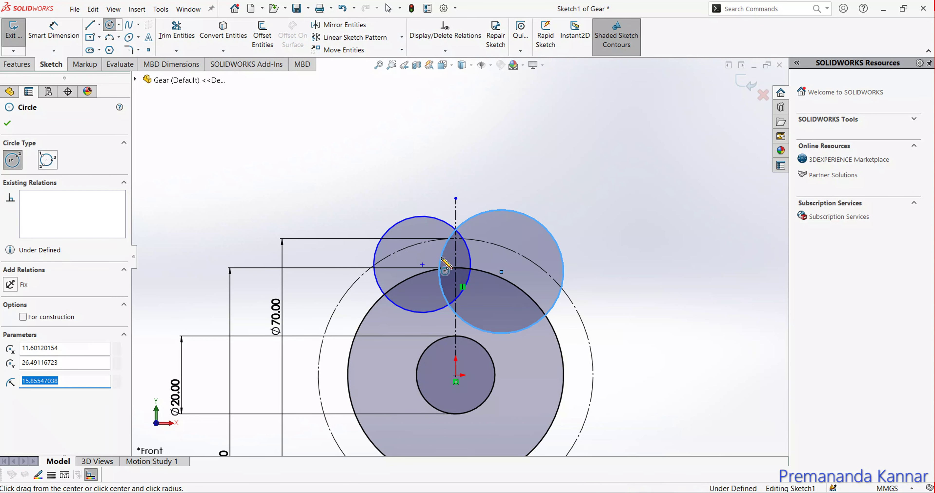
key("Escape")
left_click(55, 35)
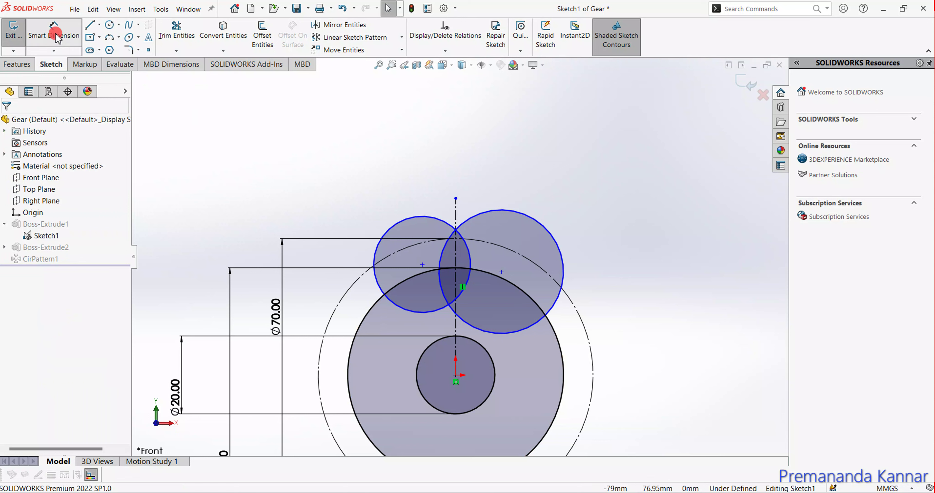
Dimension both tooth circles to Ø25 mm.
left_click(391, 229)
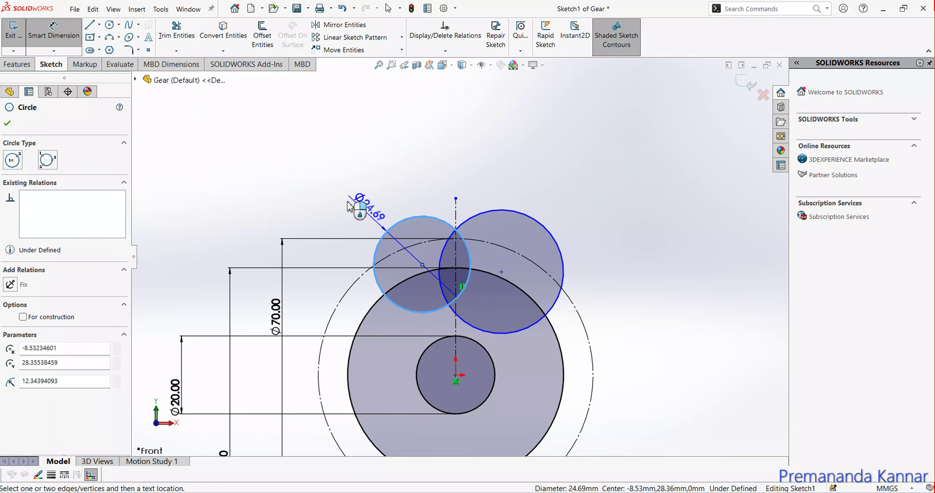
left_click(329, 192)
type("25")
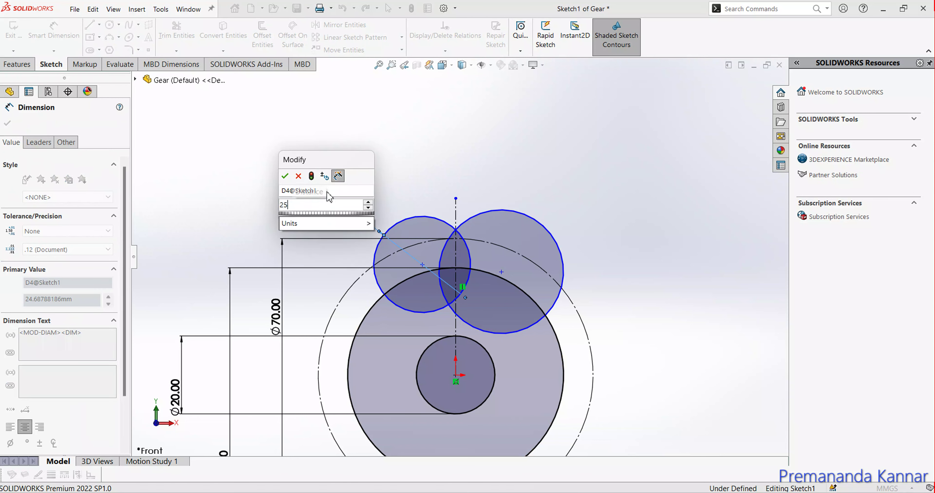
key("Return")
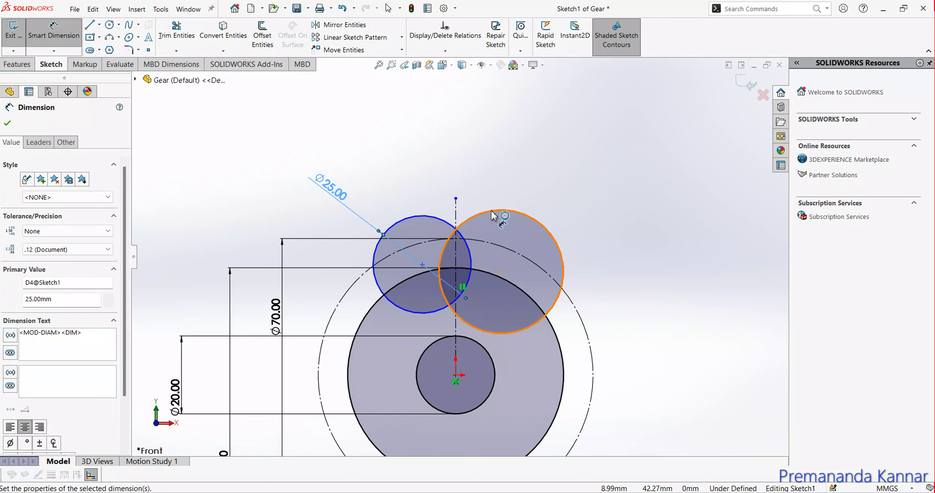
left_click(490, 211)
left_click(490, 171)
type("25")
key("Return")
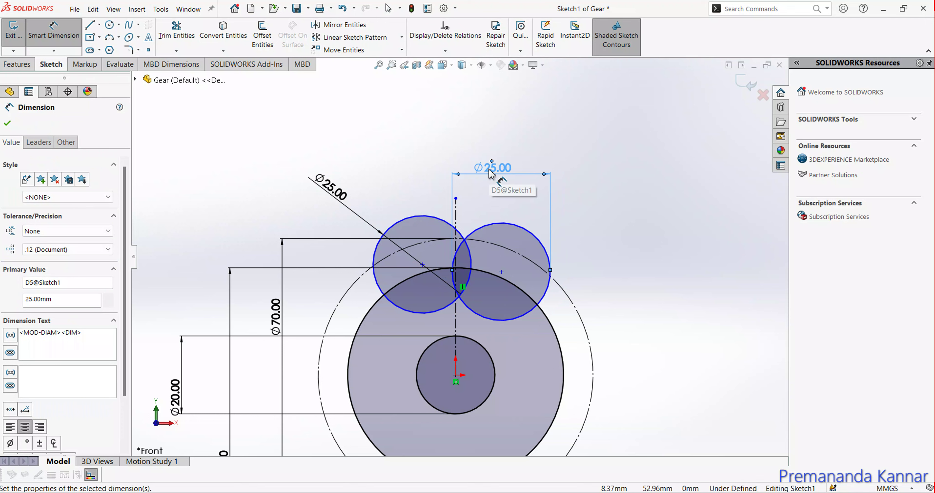
key("Escape")
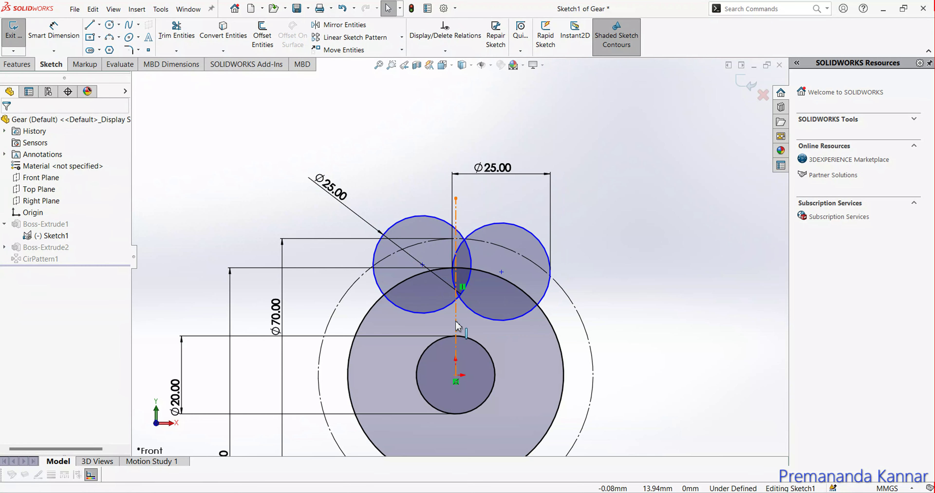
Dimension the left circle's centre 9 mm from the vertical centreline.
left_click(456, 325)
left_click(422, 265)
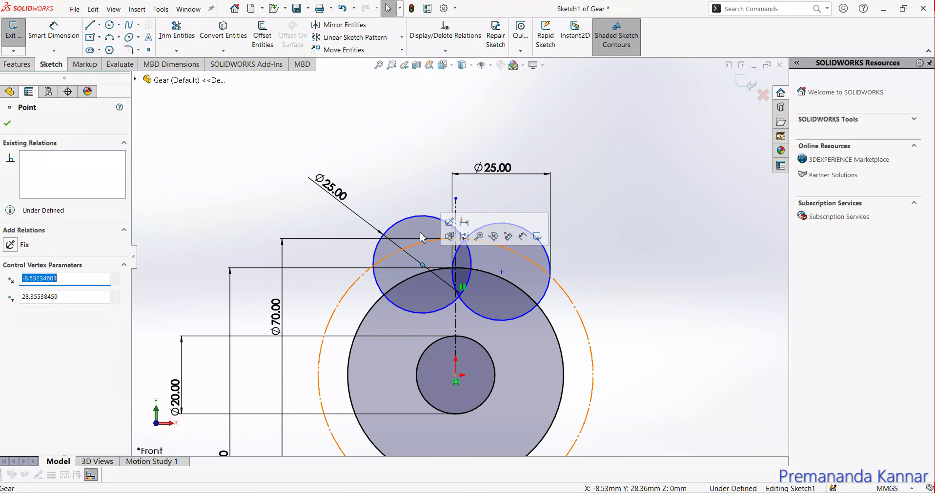
left_click(46, 41)
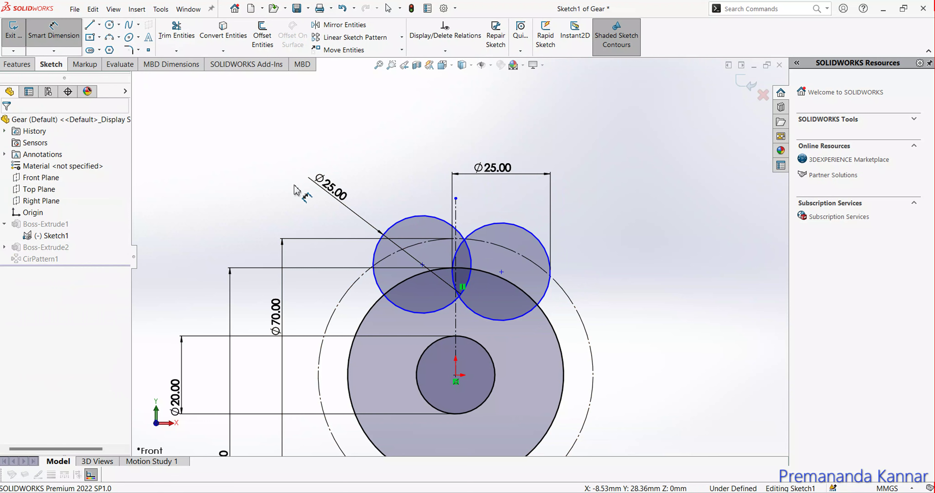
left_click(422, 265)
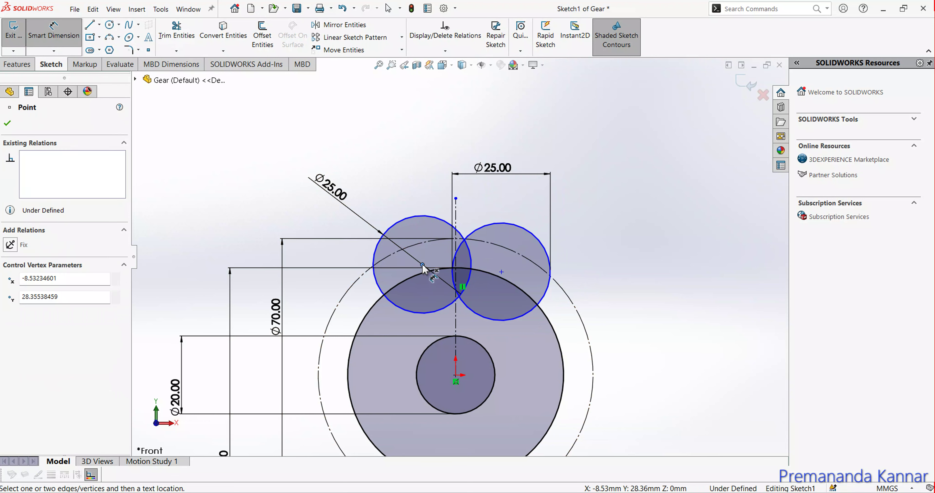
left_click(456, 319)
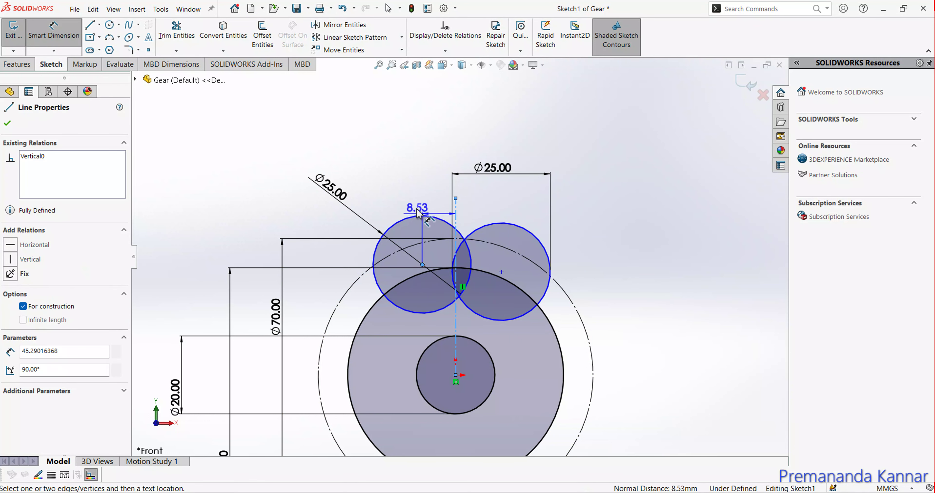
left_click(430, 210)
type("9")
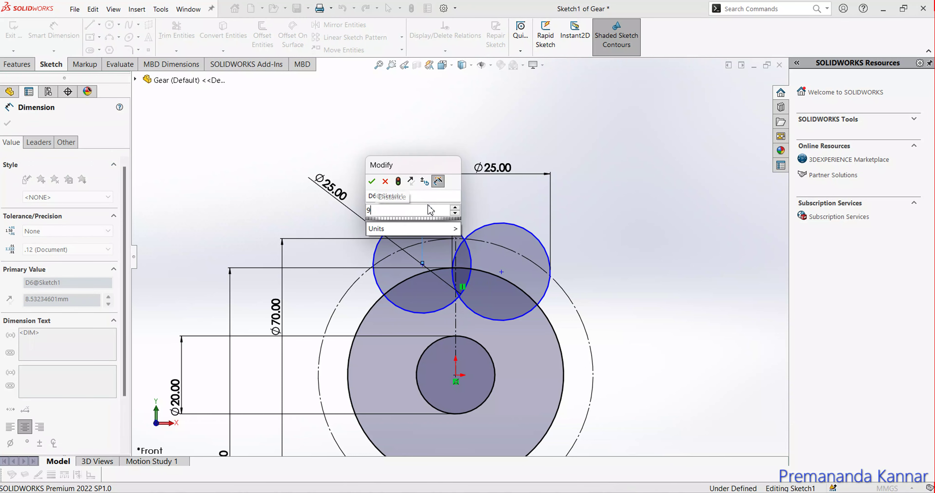
key("Return")
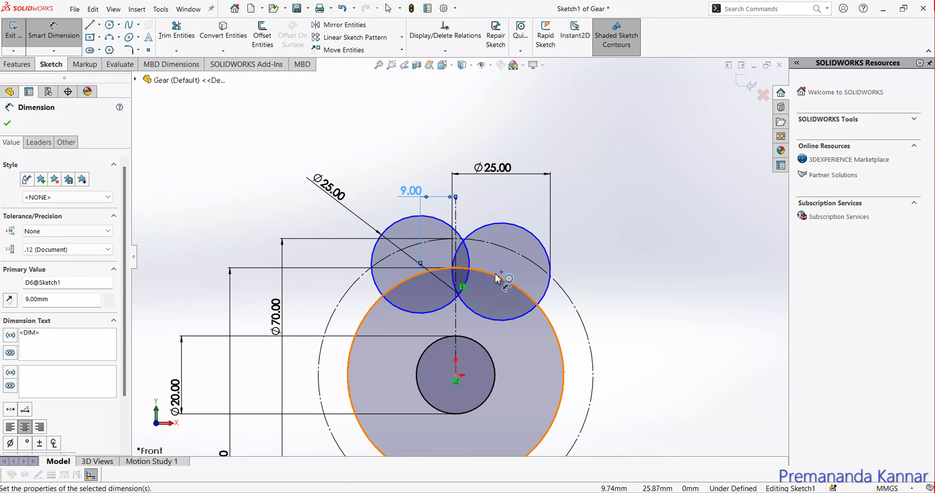
Dimension the right circle's centre 9 mm from the vertical centreline.
left_click(502, 272)
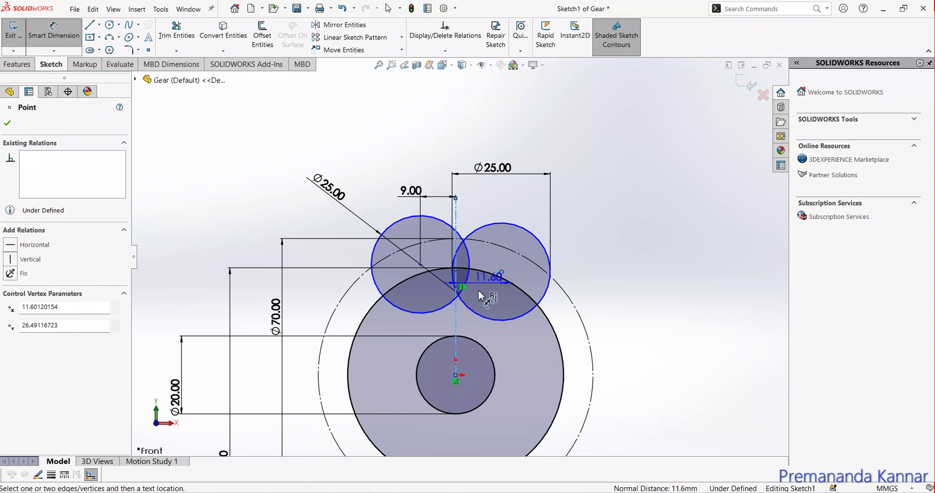
left_click(457, 317)
left_click(493, 337)
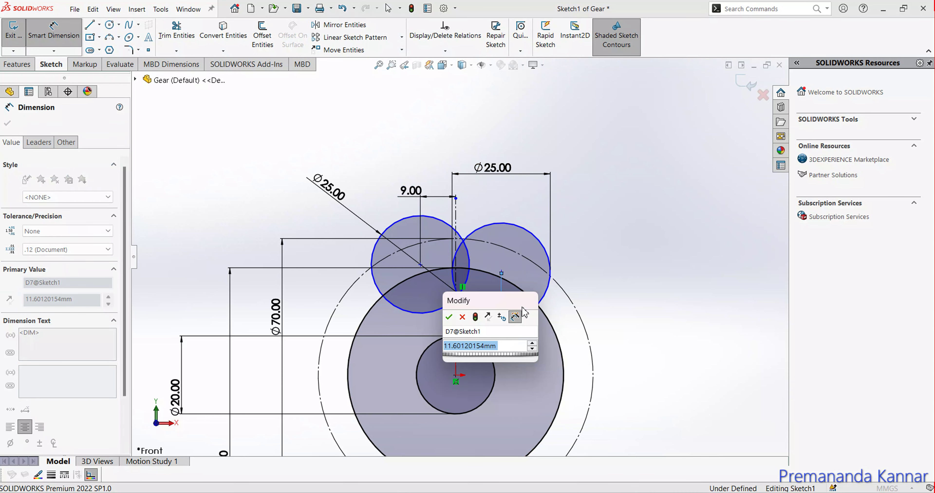
type("9")
key("Return")
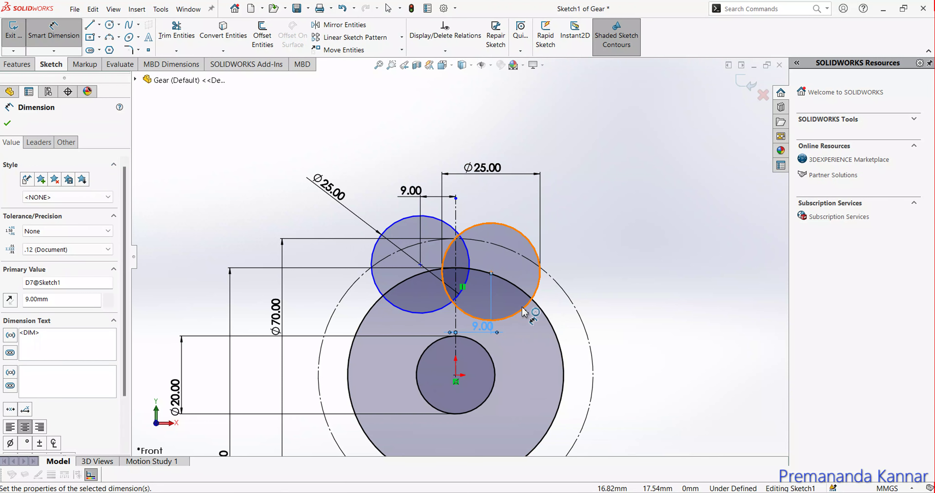
key("Escape")
Change both centre offset dimensions from 9 to 8 mm.
scroll(471, 252, "down", 5)
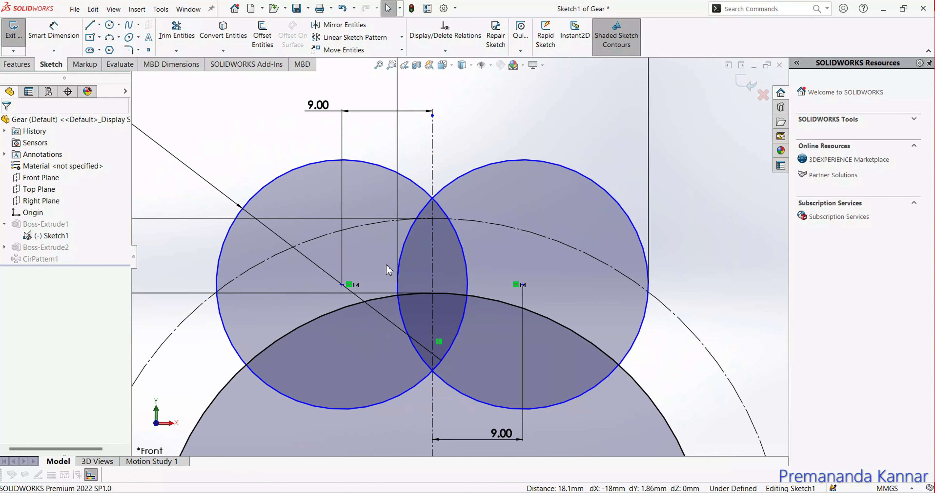
scroll(388, 268, "up", 4)
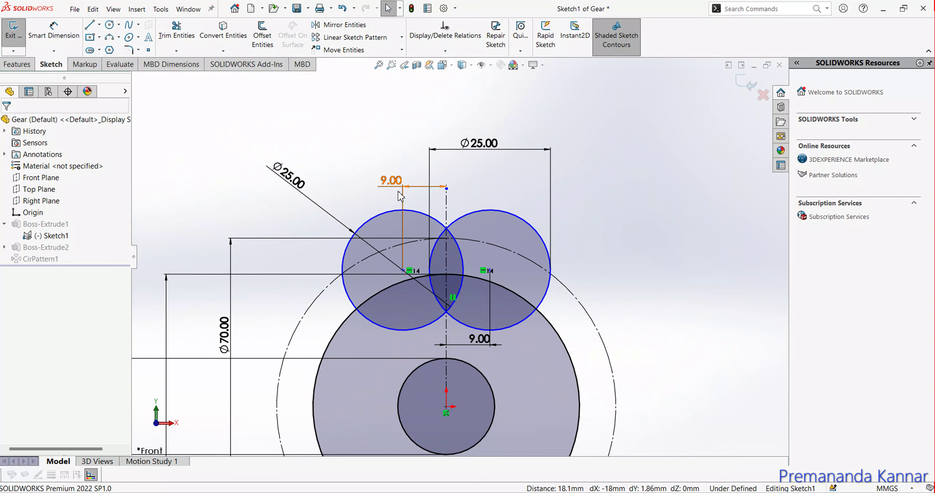
double_click(391, 180)
type("8")
key("Return")
double_click(479, 339)
type("8")
key("Return")
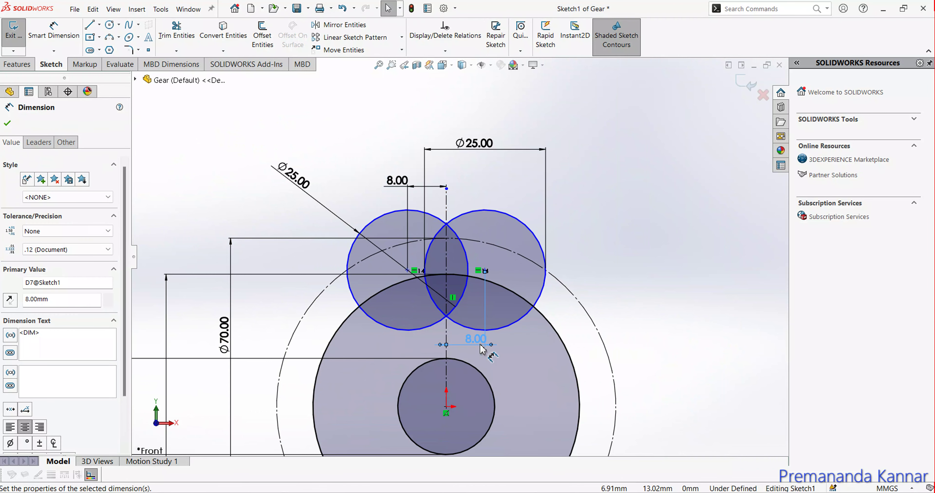
left_click(480, 198)
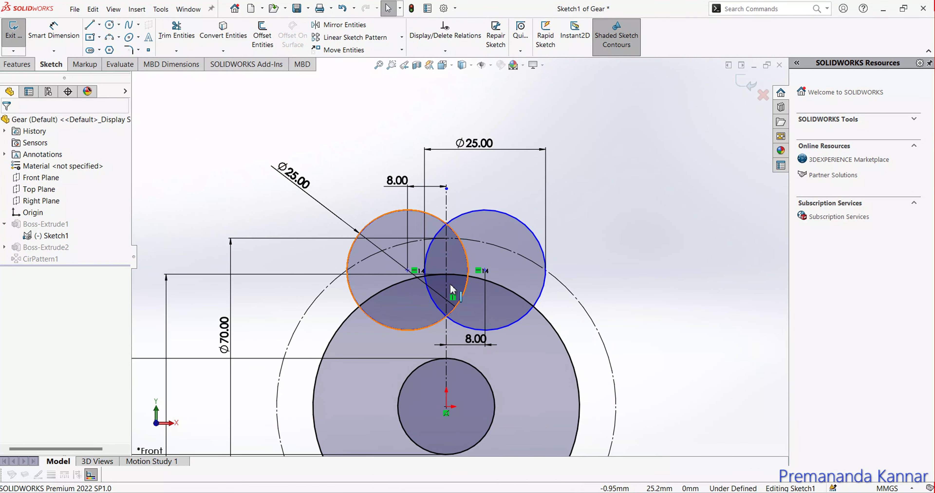
Change the Ø55.00 gear diameter to Ø60 mm.
key("z")
key("z")
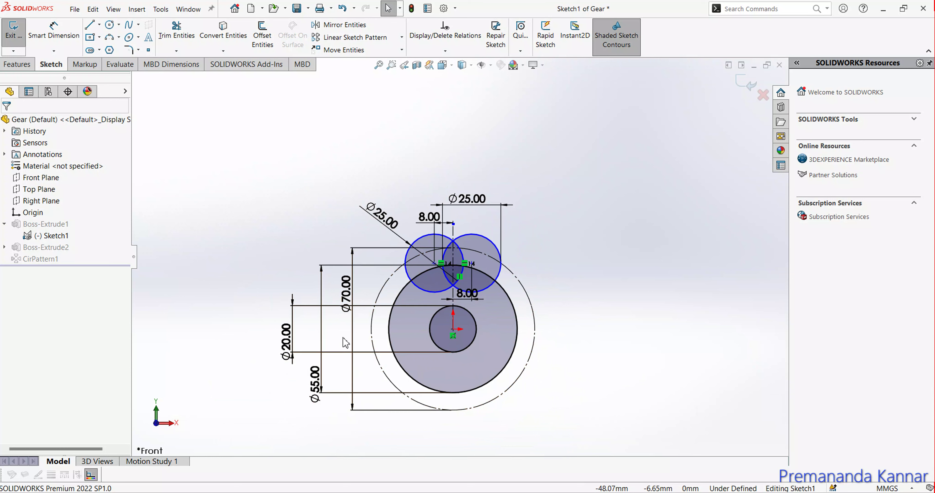
left_click(316, 383)
double_click(316, 387)
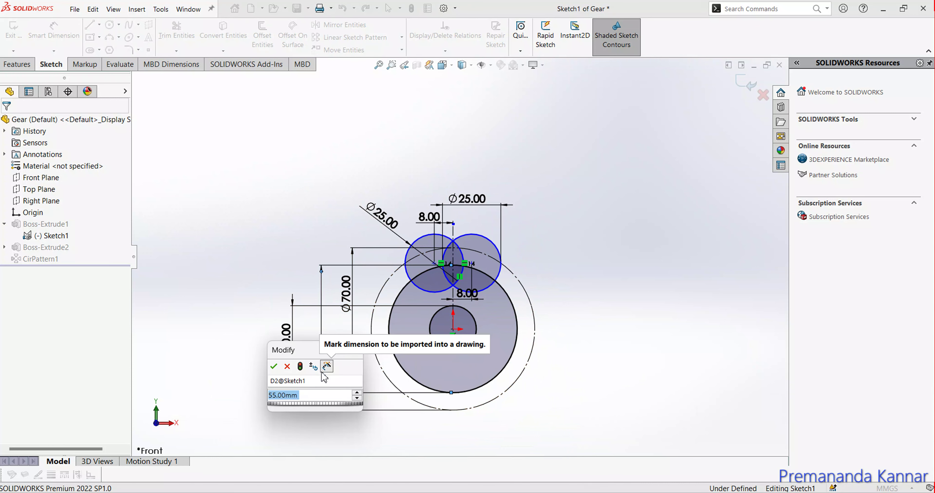
type("60")
key("Return")
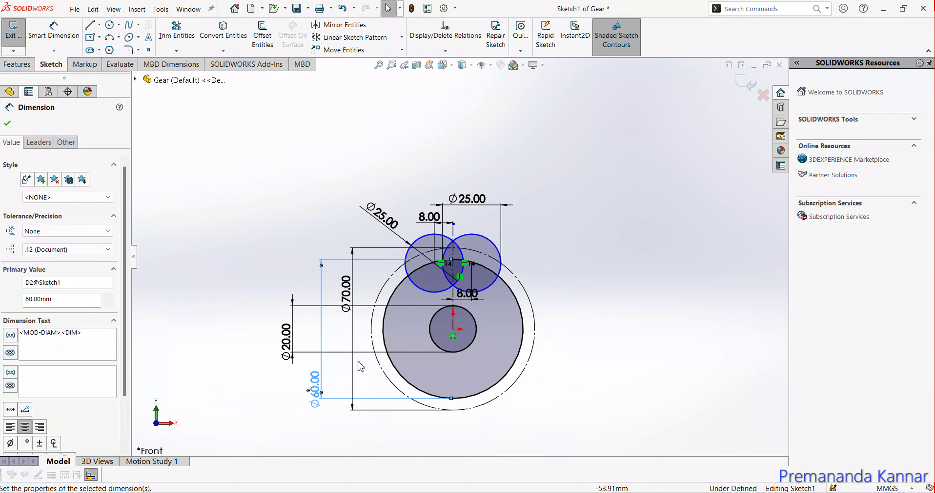
Set the 8.00 circle offset back to 9.00 mm.
scroll(436, 264, "down", 3)
scroll(437, 268, "down", 4)
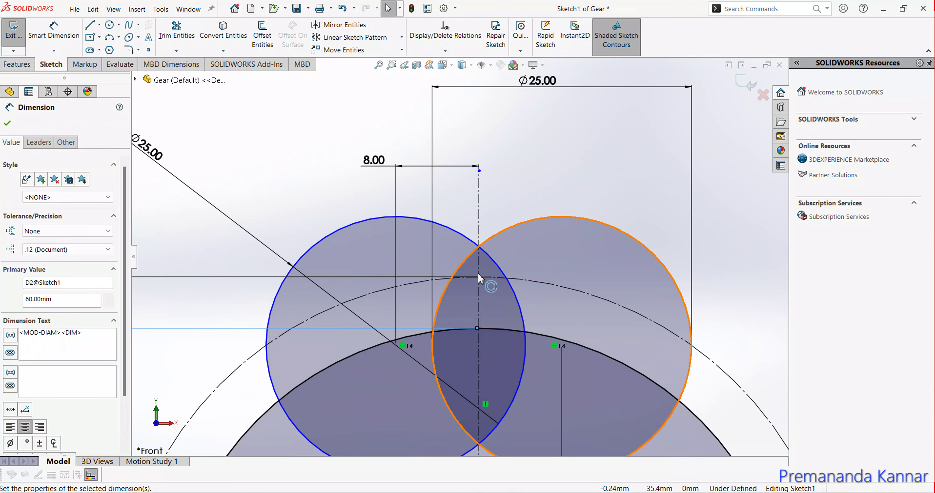
scroll(458, 251, "up", 6)
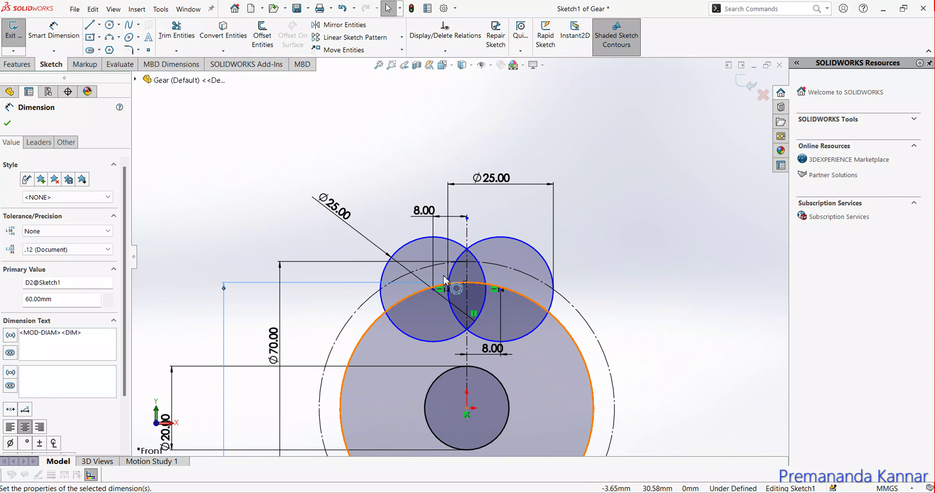
double_click(428, 214)
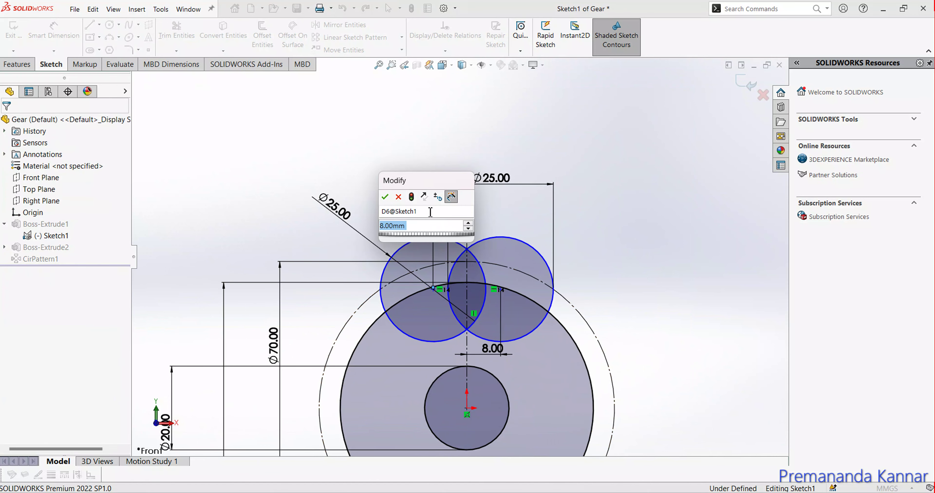
type("9")
key("Return")
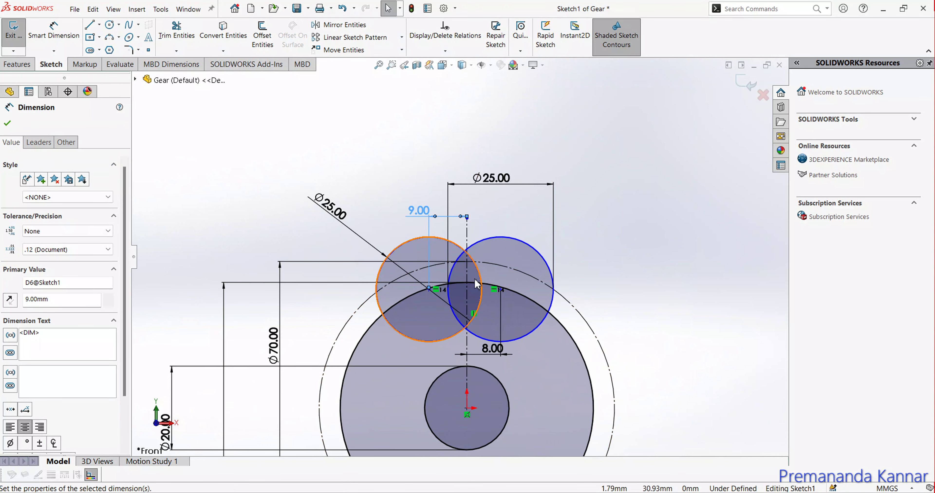
Start a horizontal line across the tooth tip.
scroll(490, 357, "up", 10)
left_click(90, 24)
left_click(442, 152)
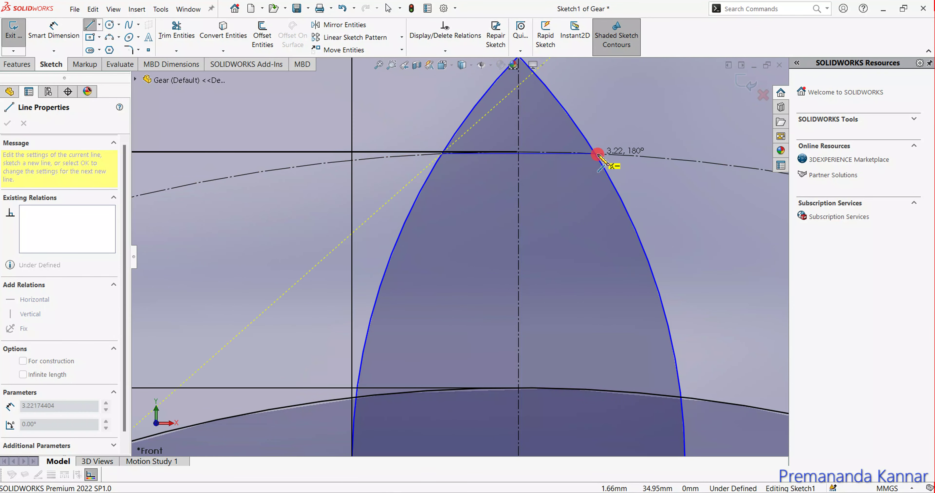
Finish the flat tip line across the tooth to the right flank.
left_click(597, 154)
key("Escape")
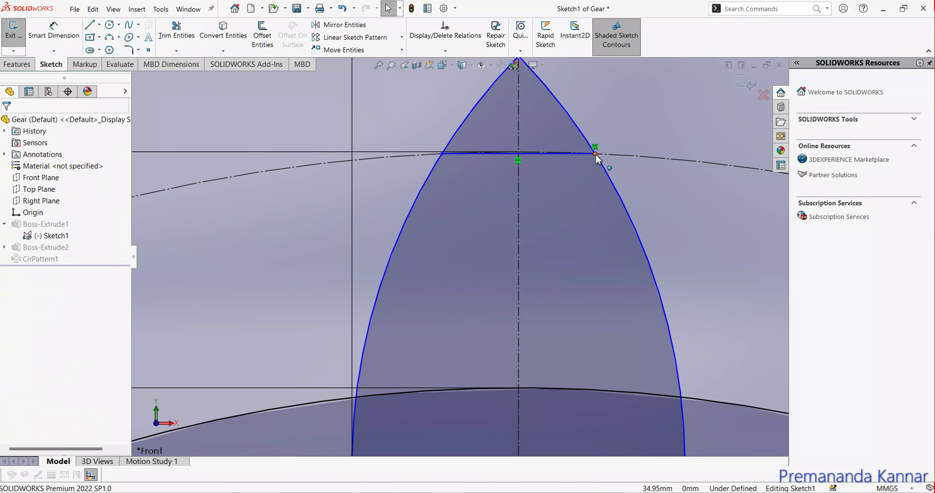
scroll(420, 96, "down", 5)
scroll(457, 260, "down", 5)
Trim away the leftover lower and small arcs of both tooth circles.
left_click(176, 31)
left_click(355, 336)
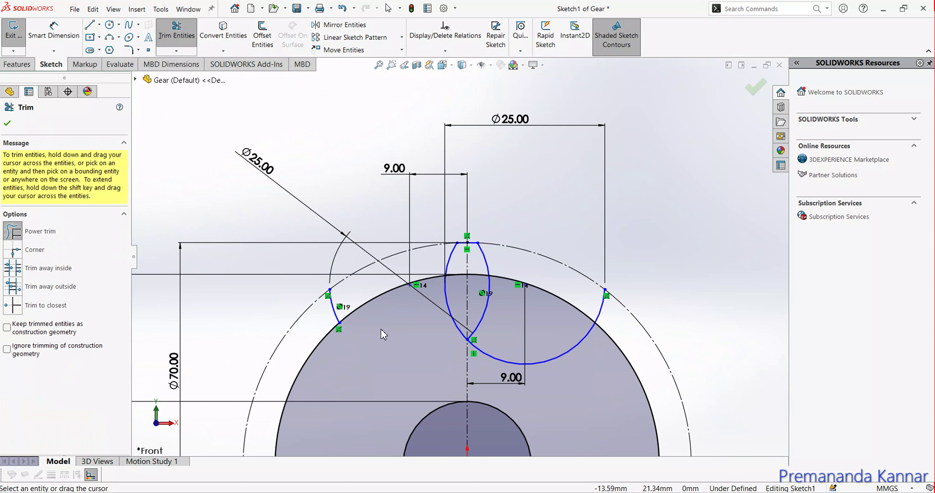
left_click(333, 308)
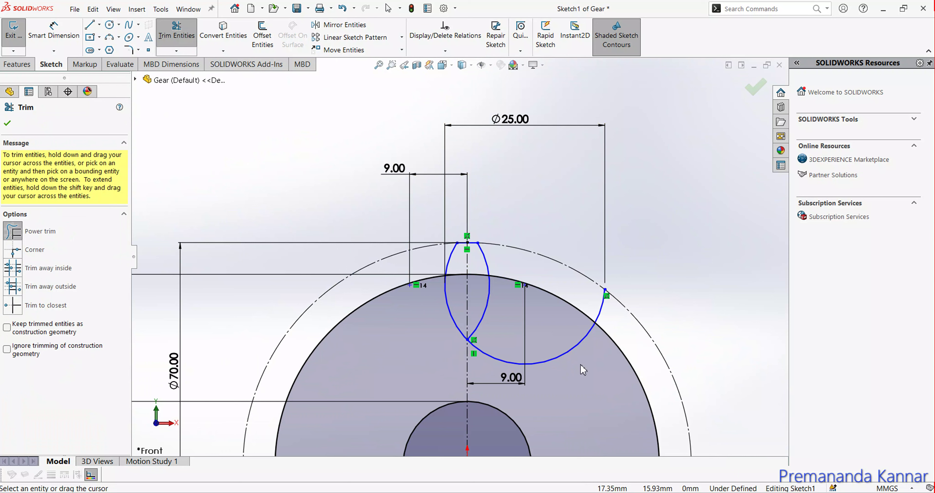
left_click(572, 356)
left_click(601, 306)
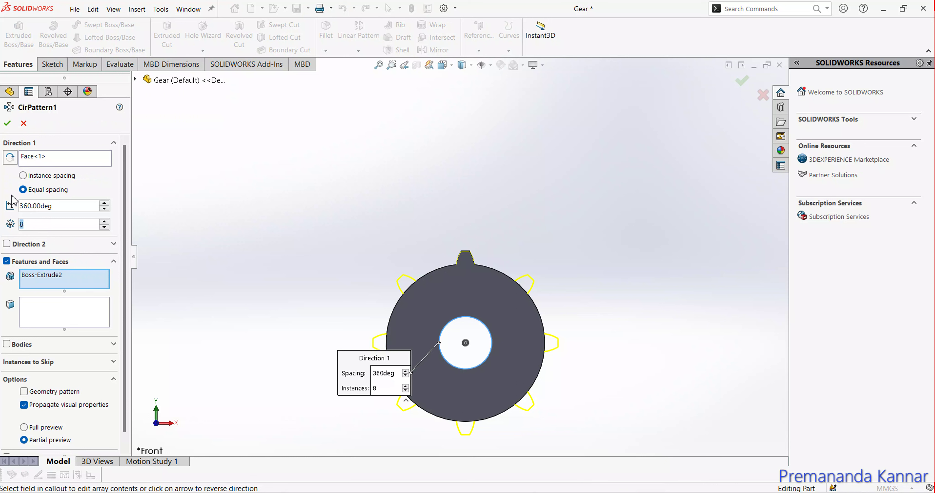
Set CirPattern1 to 17 equally spaced tooth instances over 360° and accept it.
type("12")
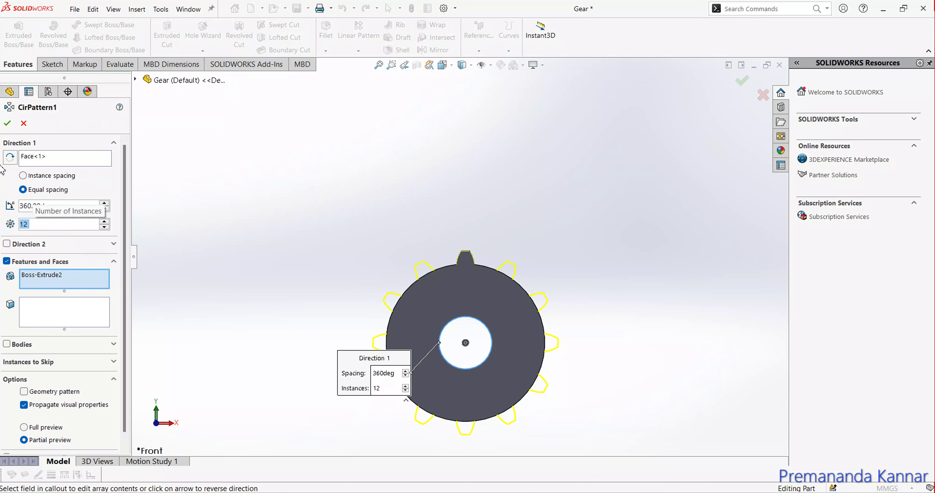
left_click(40, 227)
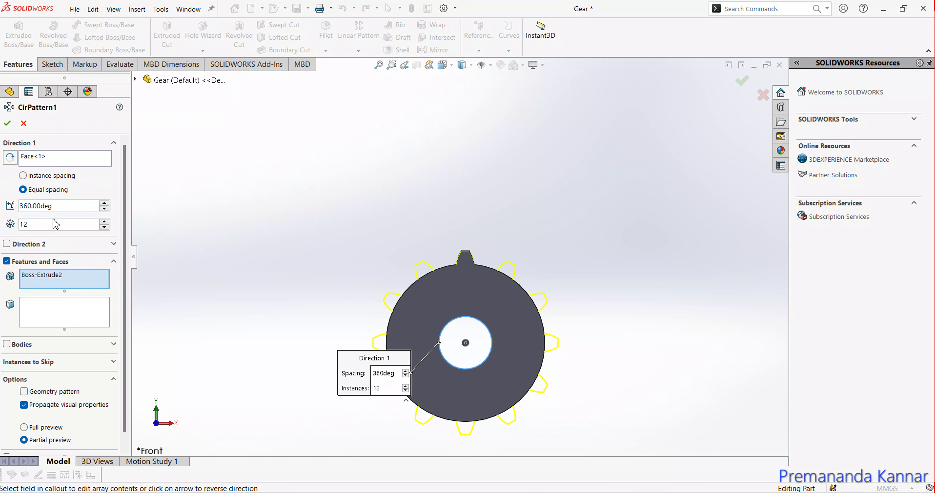
key("BackSpace")
type("5")
key("Return")
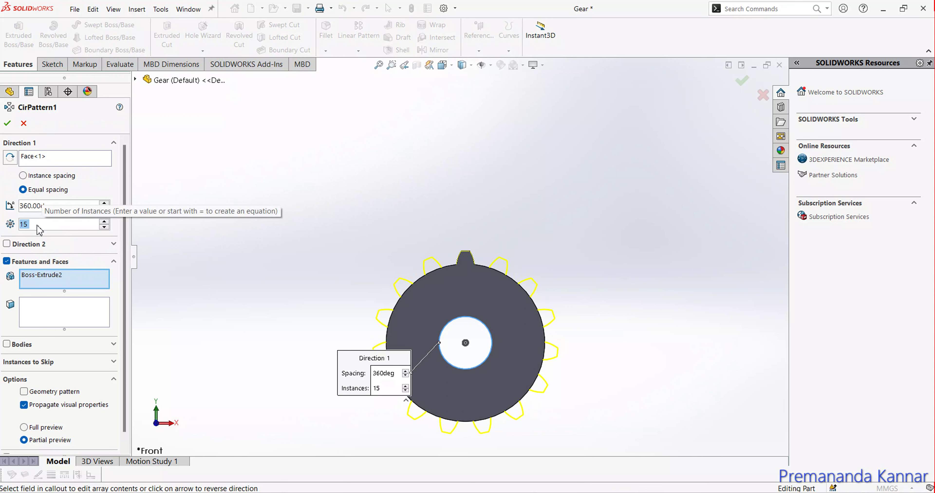
type("1")
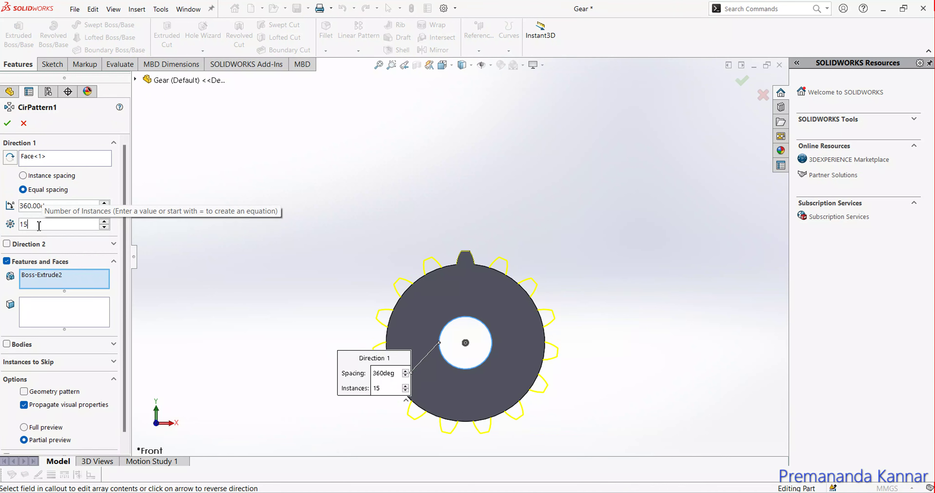
type("7")
key("Return")
left_click(7, 123)
middle_click_drag(324, 180, 528, 163)
Close the Gear part and rotate the upper gear to inspect the mesh in the assembly.
left_click(780, 65)
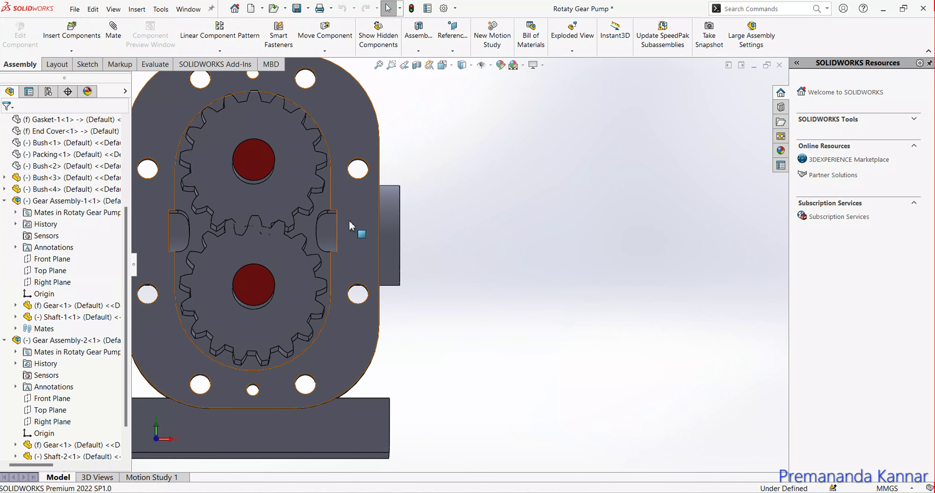
scroll(370, 254, "down", 2)
scroll(372, 246, "down", 2)
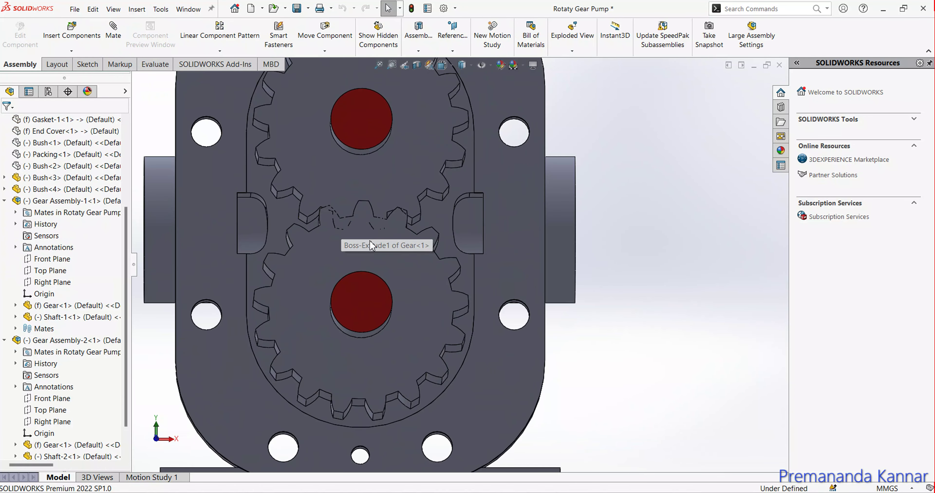
scroll(372, 246, "up", 2)
left_click_drag(448, 229, 327, 243)
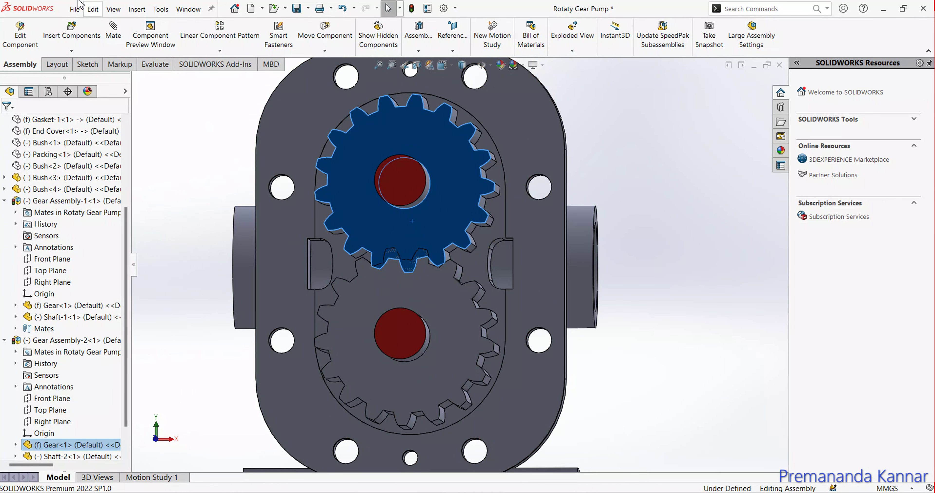
Open the Gear part file via File > Open.
left_click(75, 9)
left_click(79, 38)
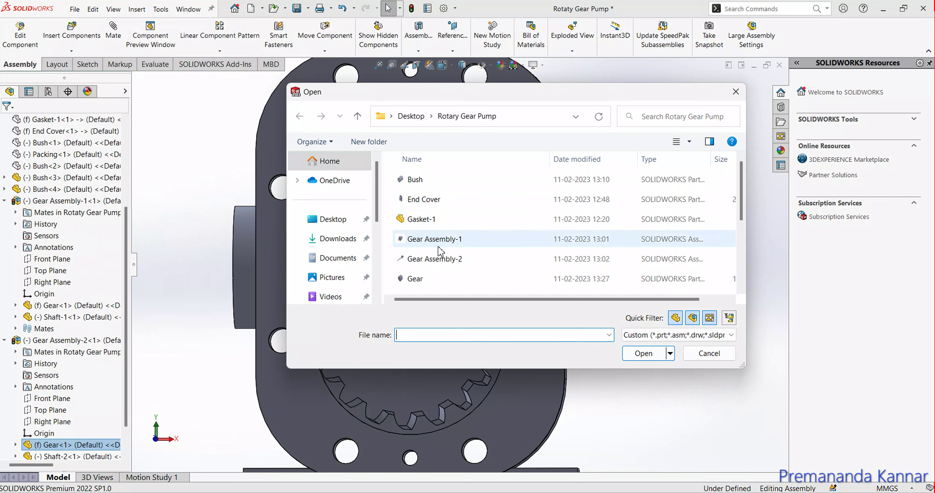
left_click(435, 280)
left_click(651, 353)
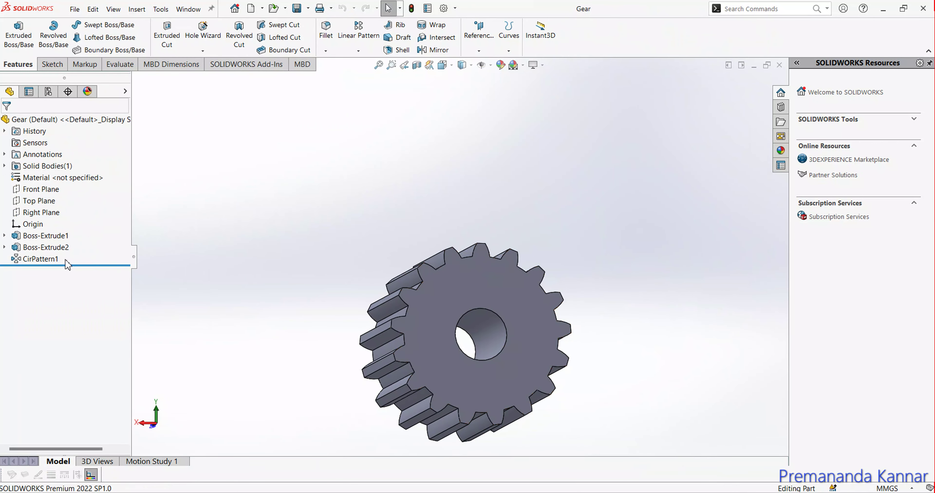
Edit Sketch1 and change the Ø70.00 circle to Ø60 mm.
left_click(46, 263)
left_click(34, 236)
left_click(69, 211)
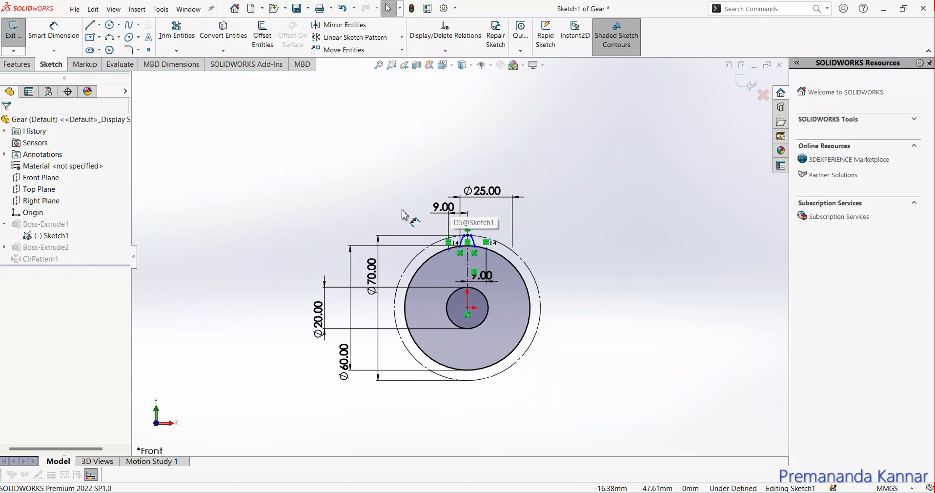
double_click(374, 279)
type("60")
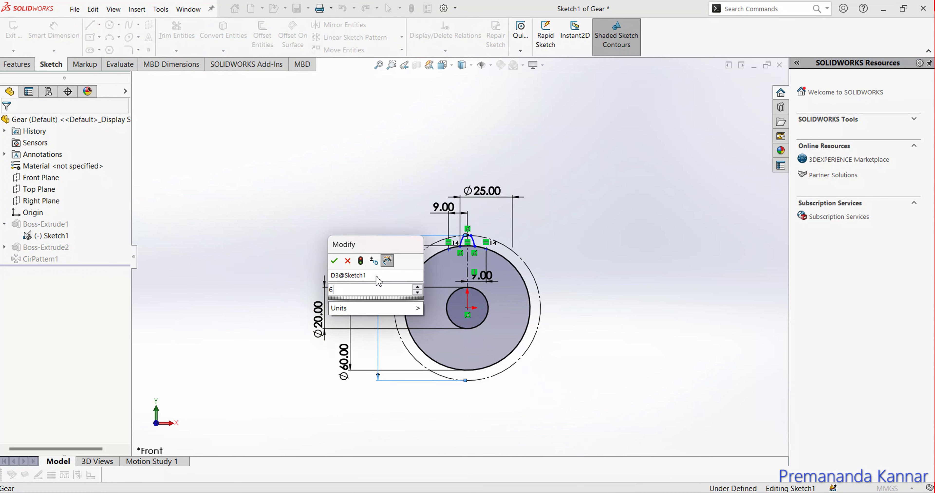
key("Return")
Select the flat tip line and undo the last sketch change.
scroll(478, 230, "up", 7)
left_click(438, 306)
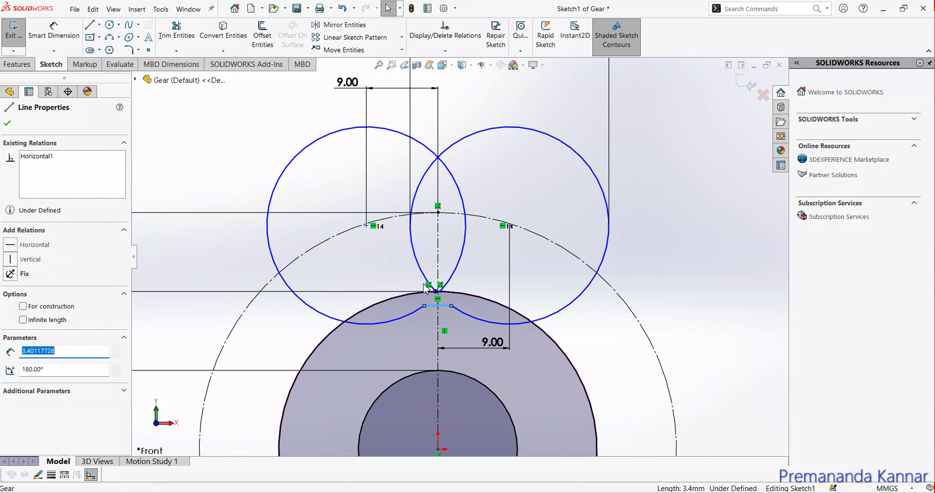
key("ctrl+z")
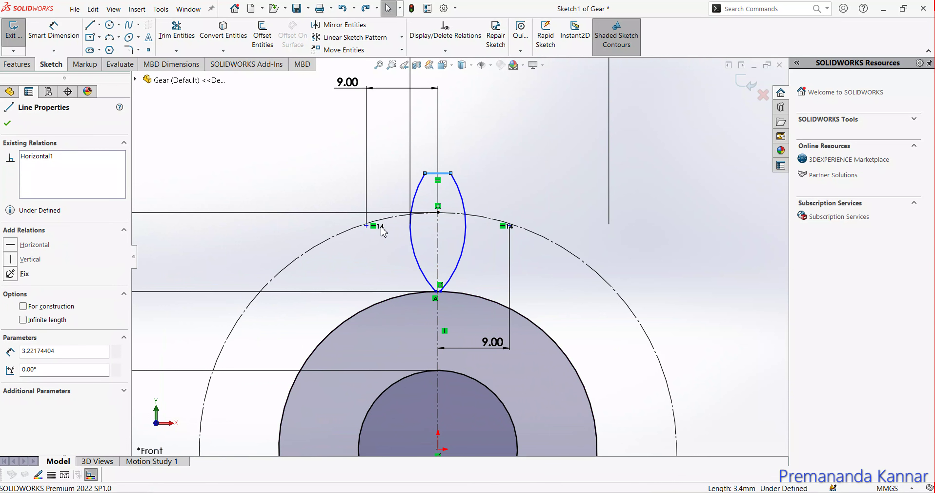
left_click(109, 25)
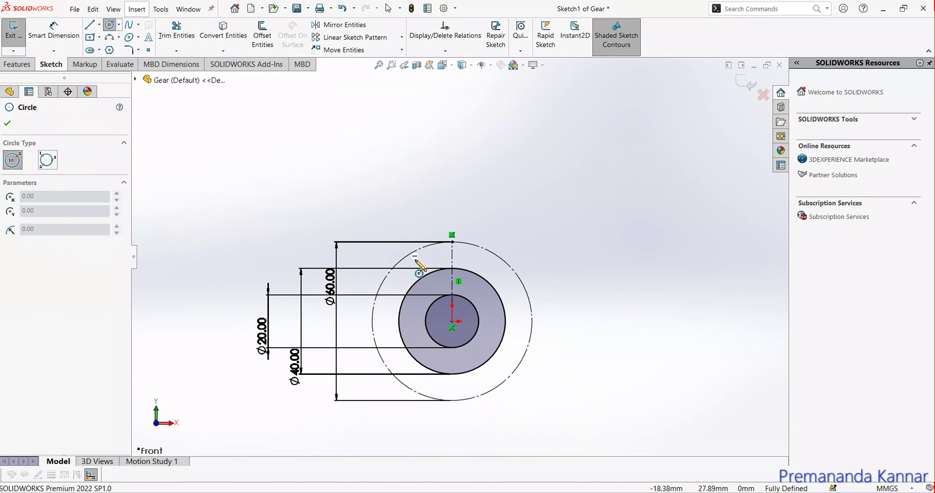
Draw two new overlapping tooth circles at the top of the gear sketch.
scroll(423, 266, "up", 2)
scroll(454, 274, "up", 2)
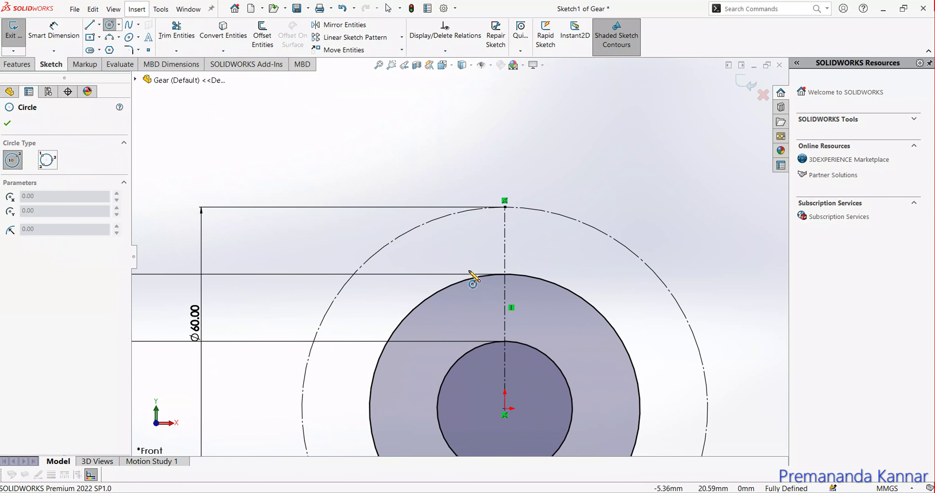
left_click(447, 275)
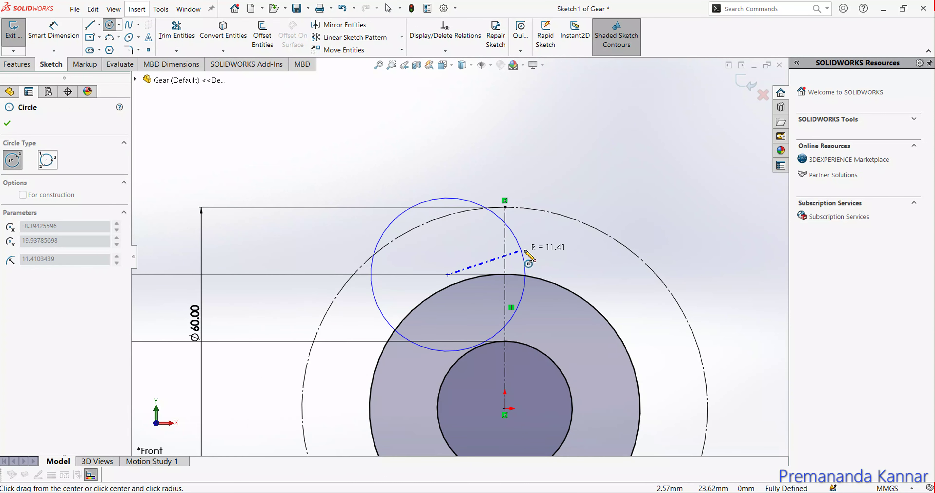
left_click(540, 249)
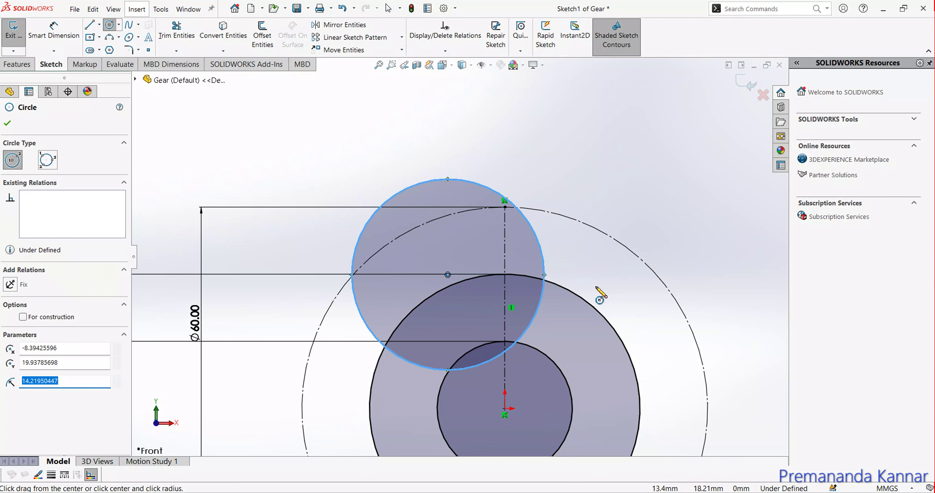
left_click(589, 284)
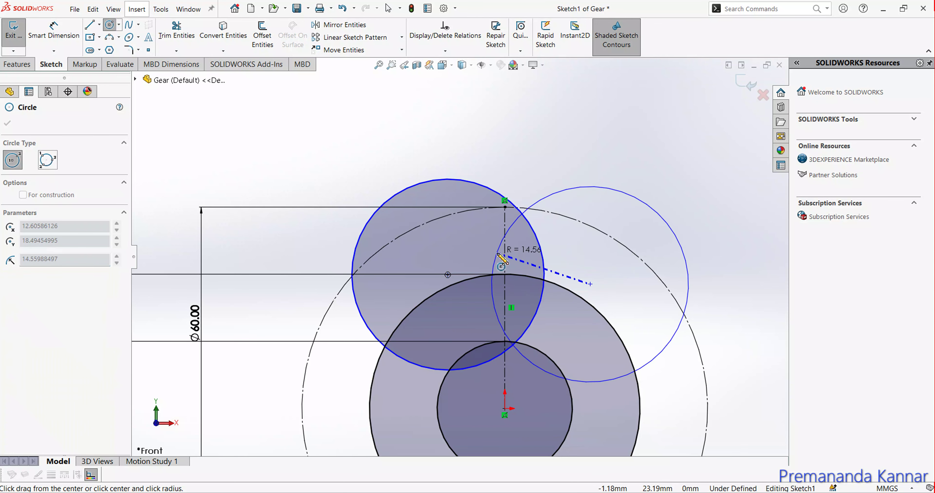
left_click(483, 246)
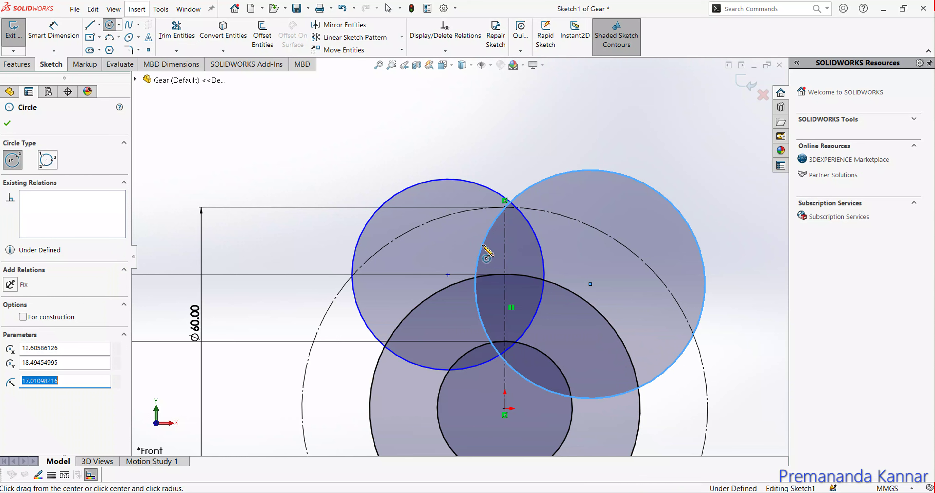
key("Escape")
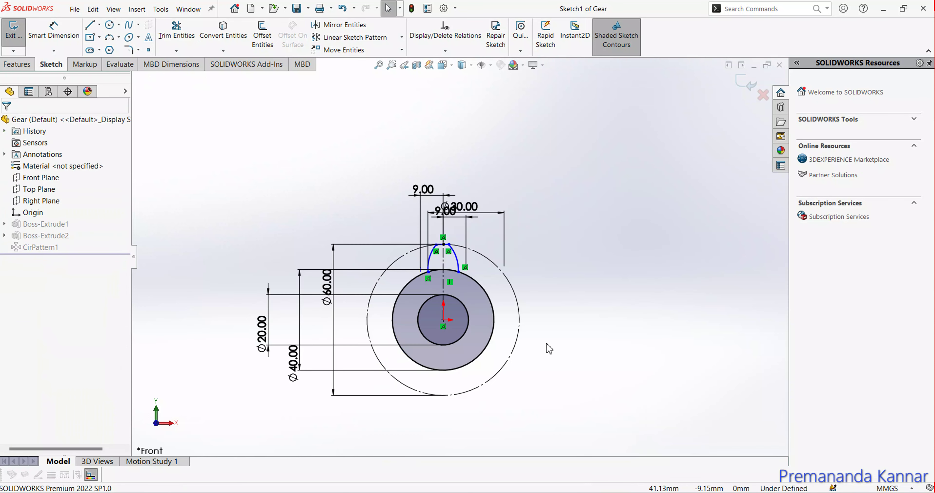
Add a diameter dimension to the shaded circle.
scroll(493, 311, "up", 2)
scroll(472, 326, "down", 3)
scroll(414, 210, "down", 1)
scroll(414, 210, "down", 1)
scroll(413, 210, "up", 3)
scroll(409, 199, "down", 3)
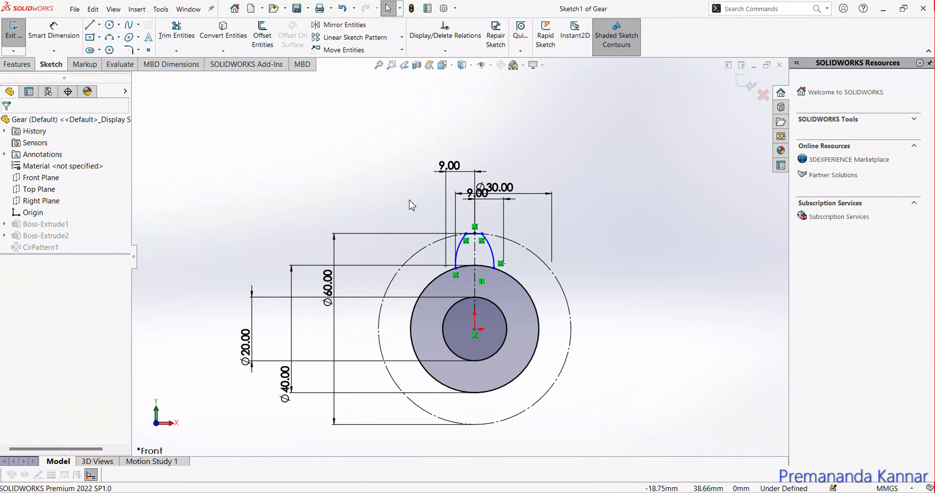
scroll(420, 201, "down", 2)
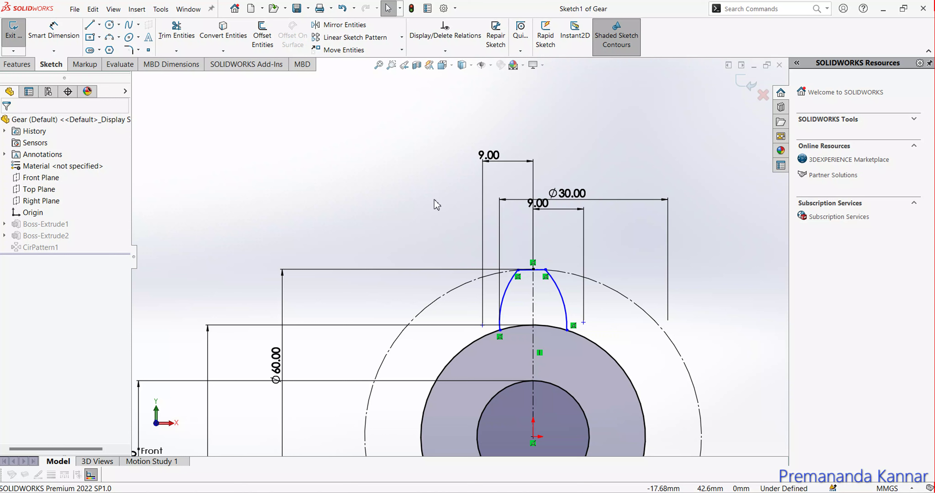
scroll(458, 268, "up", 4)
left_click(433, 329)
left_click(358, 390)
Set the shaded circle to Ø50 and enlarge the outer diameter from Ø60 to Ø65.
type("50")
key("Return")
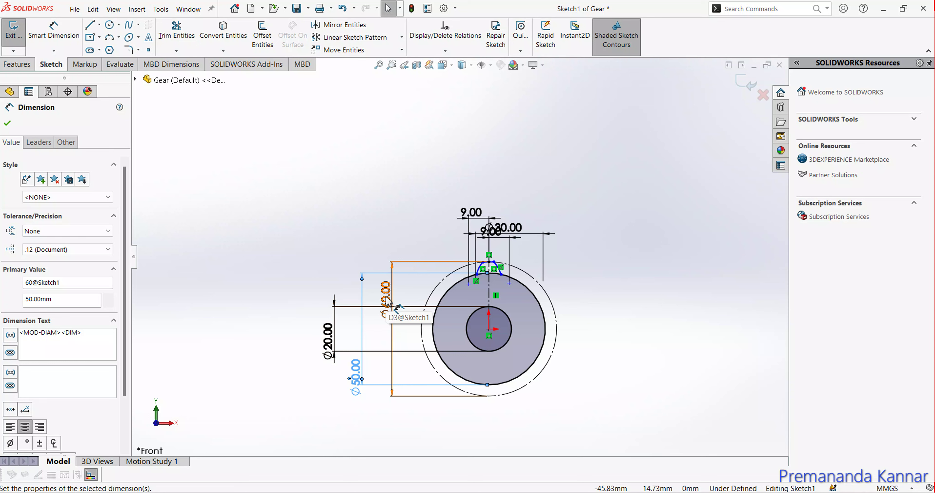
double_click(386, 301)
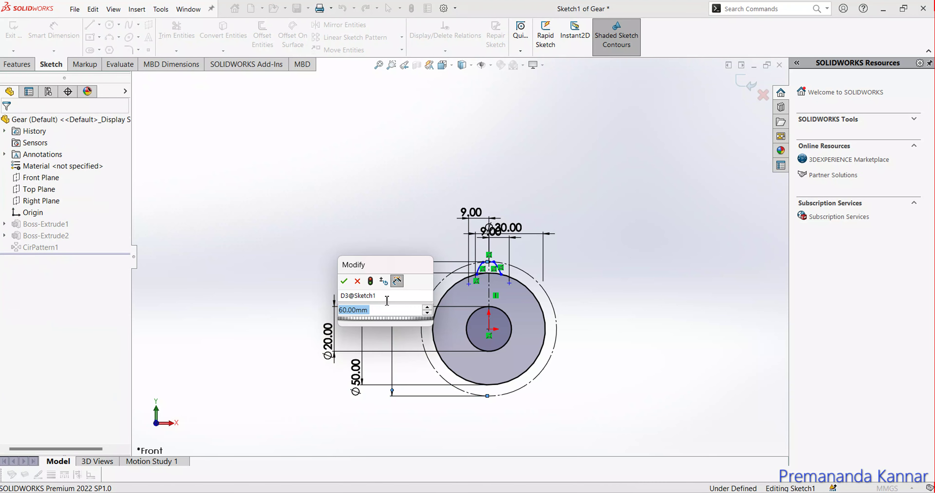
type("65")
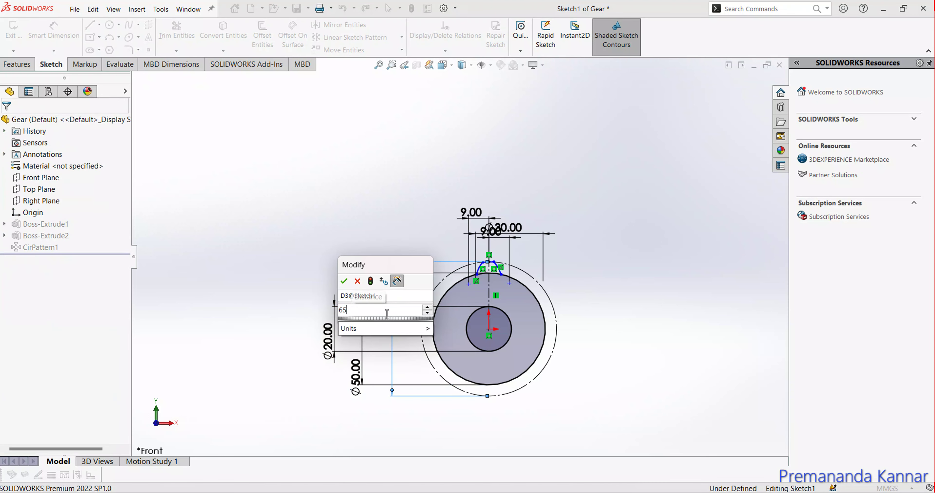
key("Return")
scroll(520, 245, "down", 3)
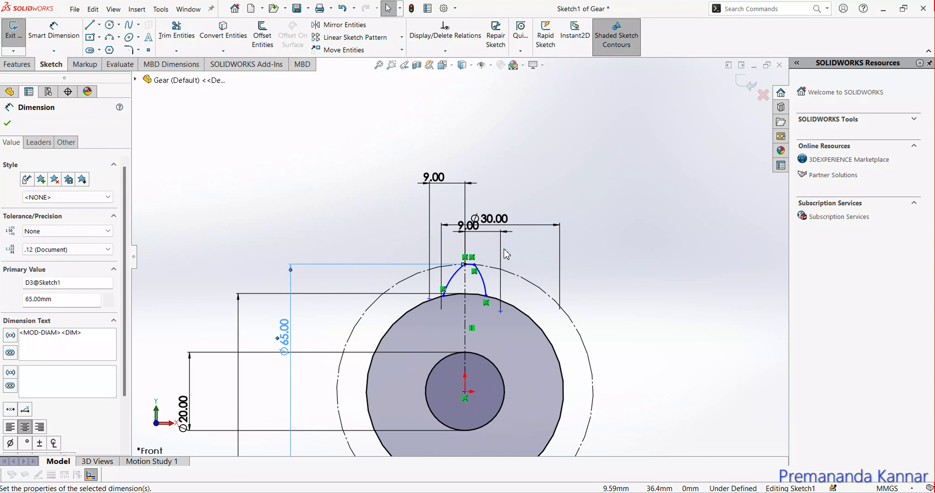
scroll(521, 244, "down", 3)
scroll(423, 308, "down", 1)
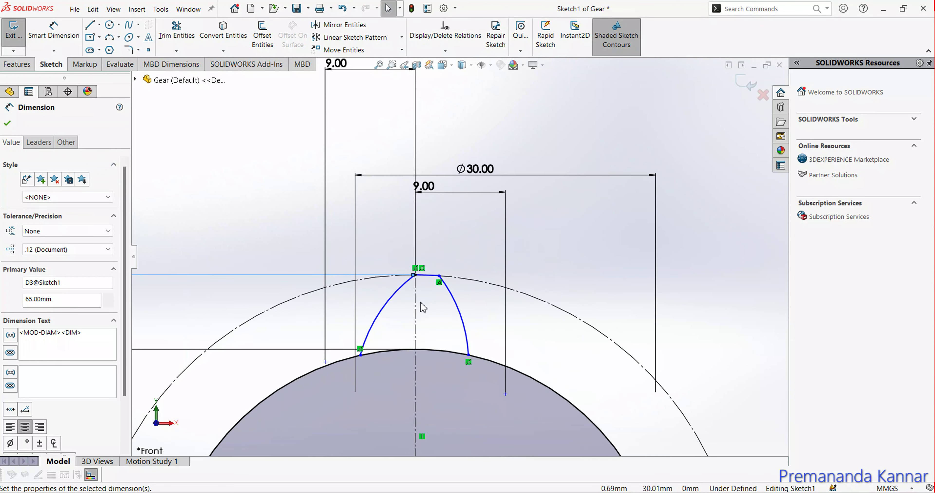
left_click(459, 230)
Dimension the left flank endpoint to the centreline, rejecting the redundant dimension.
left_click(53, 31)
left_click(357, 272)
left_click(429, 292)
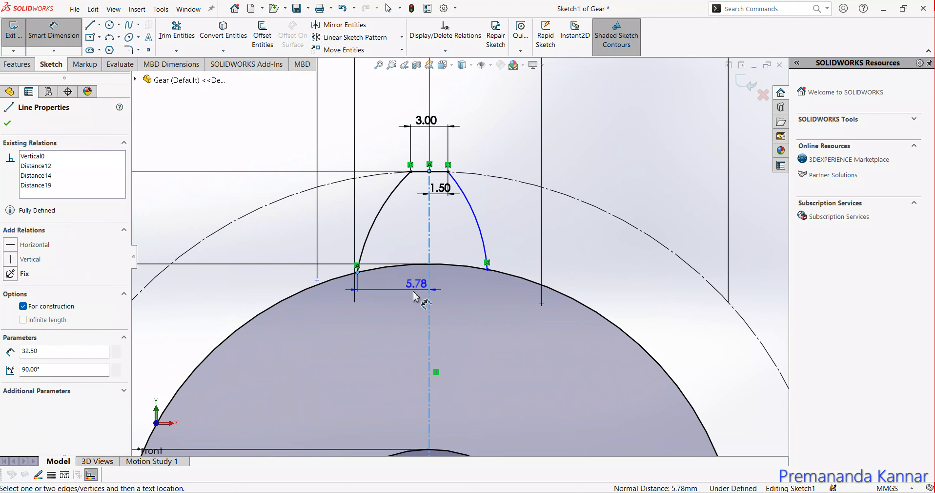
left_click(396, 295)
left_click(535, 266)
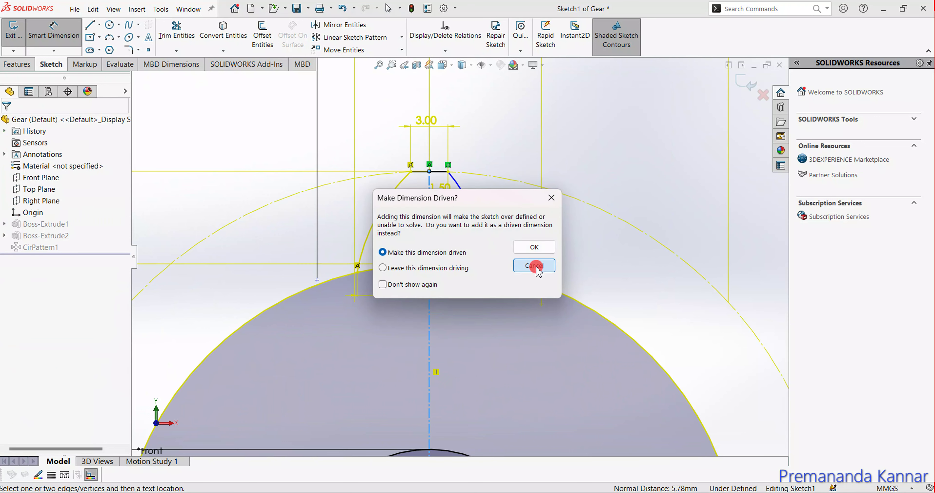
Dimension the right flank endpoint 5.78 mm from the centreline and exit the sketch.
left_click(487, 263)
left_click(464, 300)
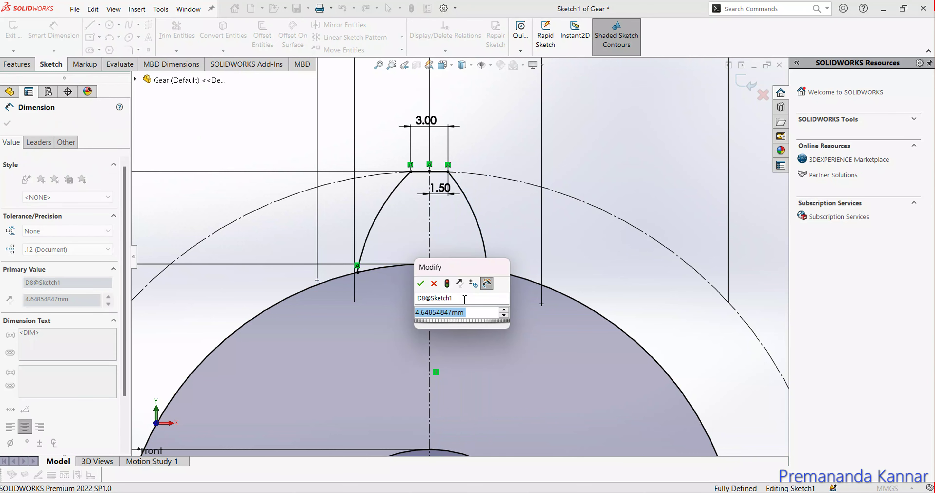
type("5.78")
key("Return")
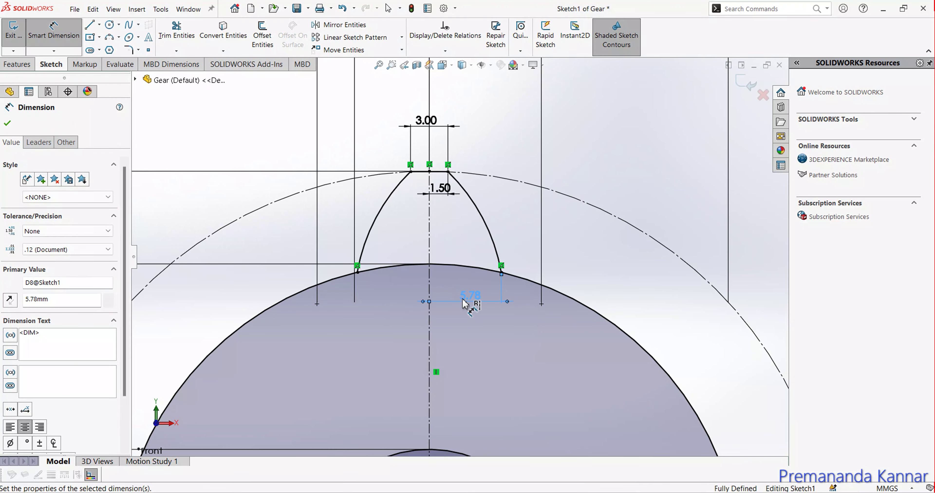
scroll(457, 250, "up", 5)
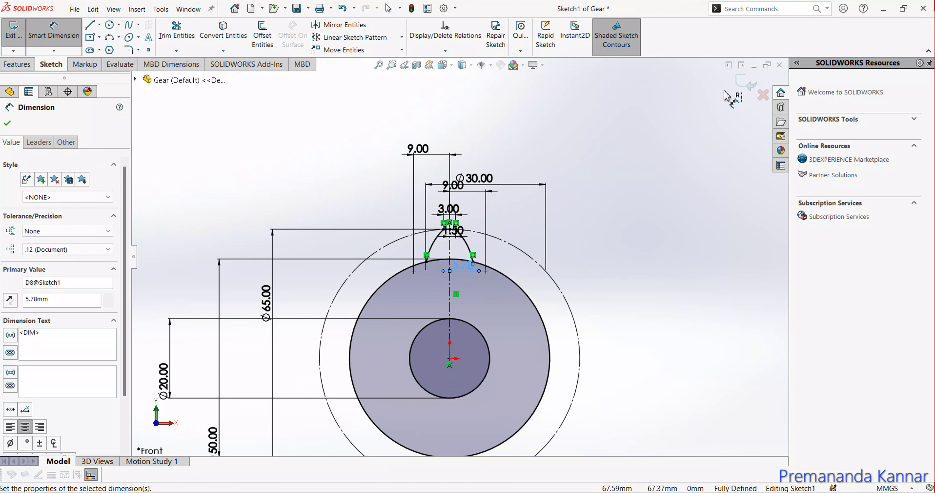
left_click(741, 87)
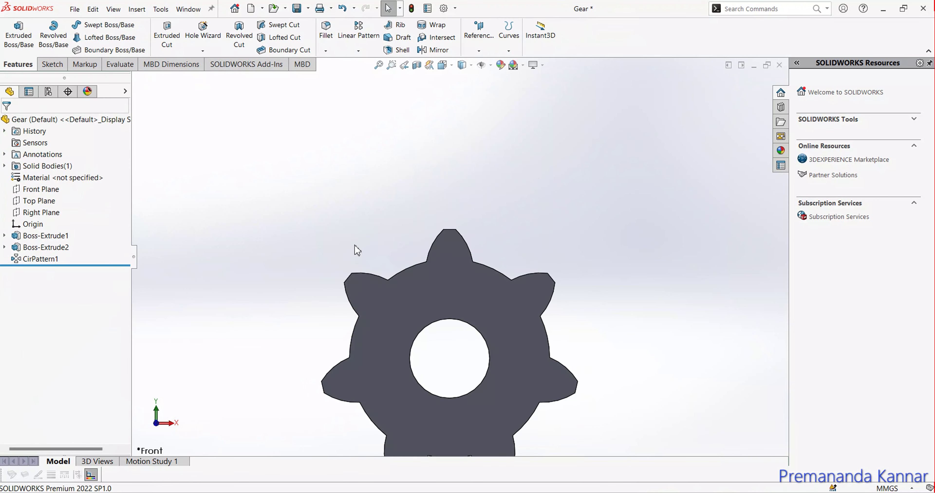
Edit CirPattern1, raising the tooth count from 7 to 11, and apply it.
left_click(43, 263)
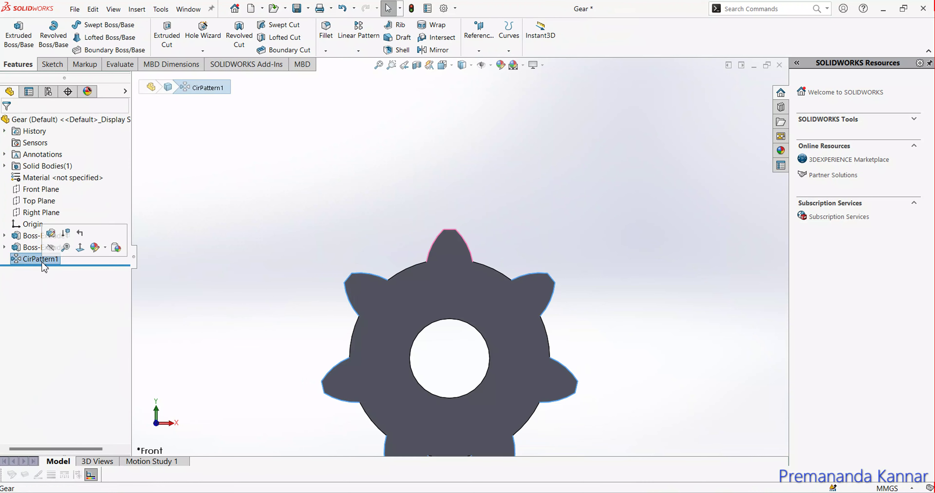
left_click(51, 233)
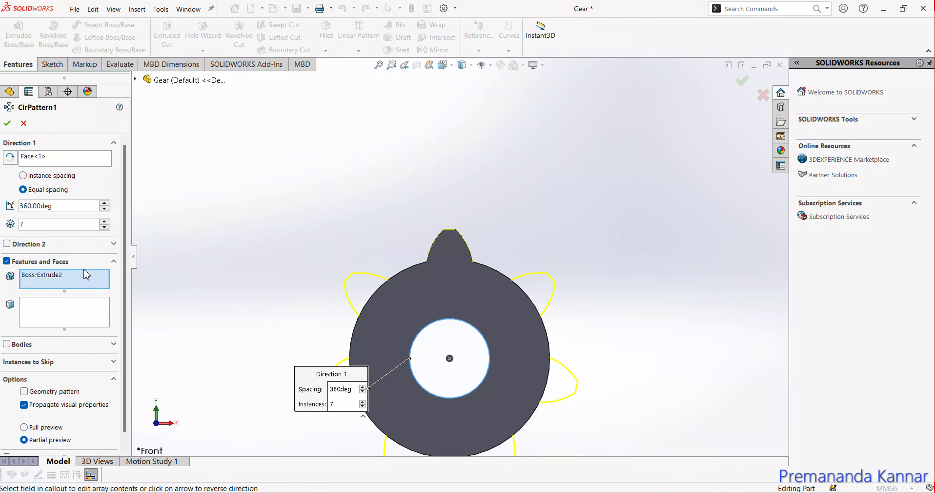
left_click(104, 222)
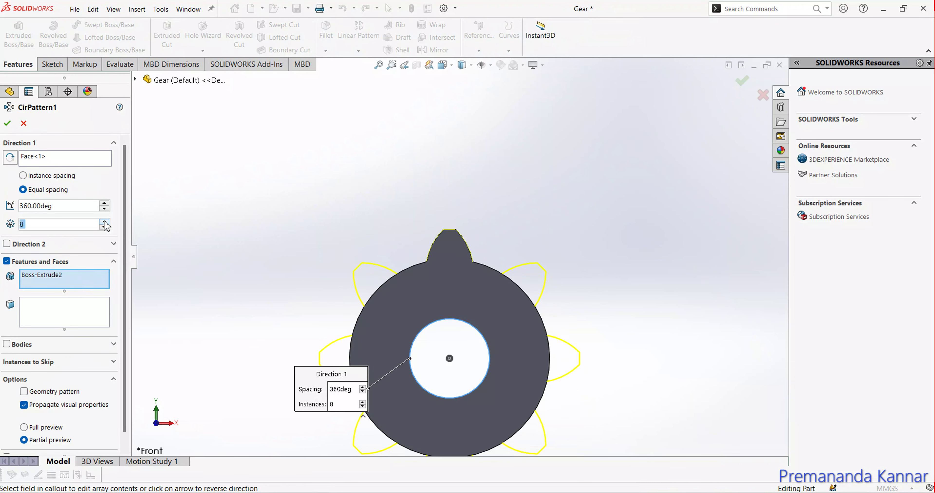
left_click(104, 222)
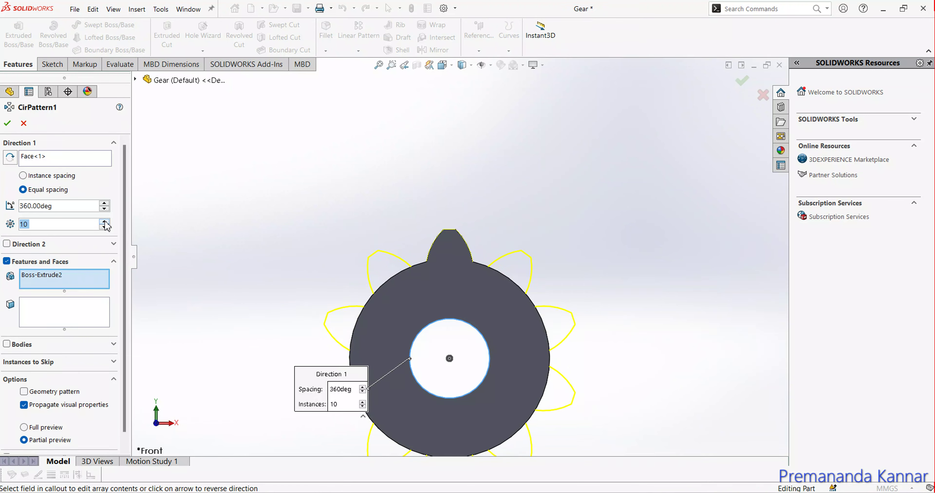
left_click(104, 222)
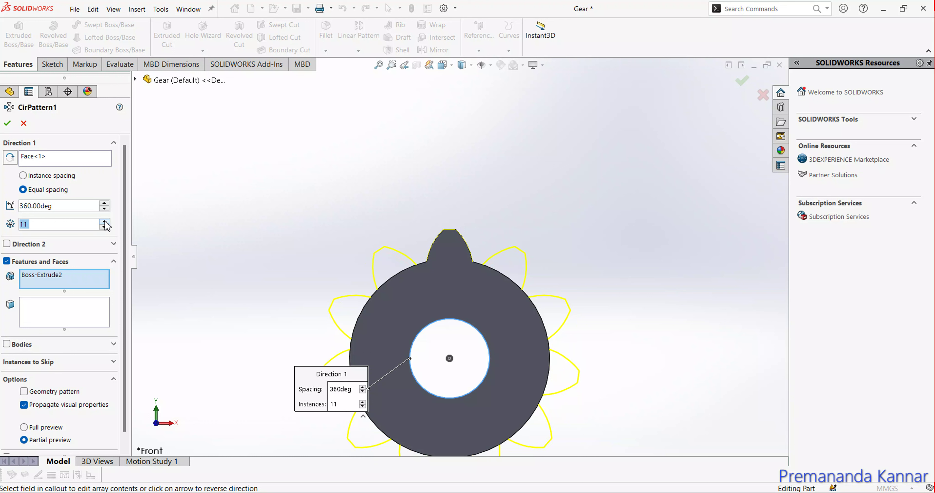
left_click(8, 123)
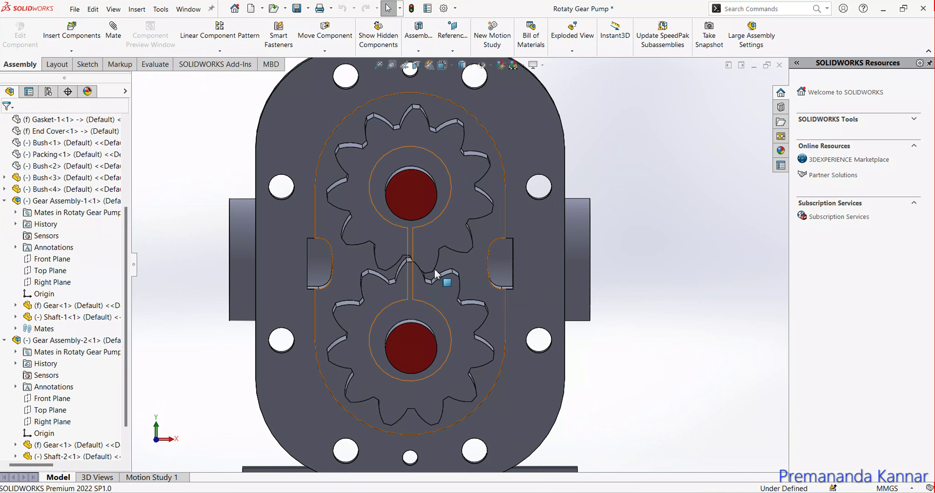
Turn the lower gear slightly so its teeth clear the other gear.
left_click(417, 287)
left_click_drag(418, 286, 402, 276)
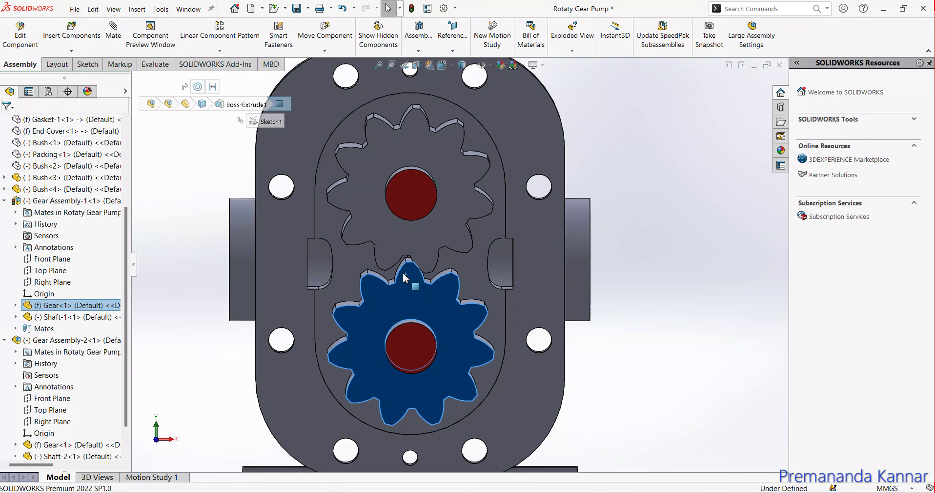
key("Escape")
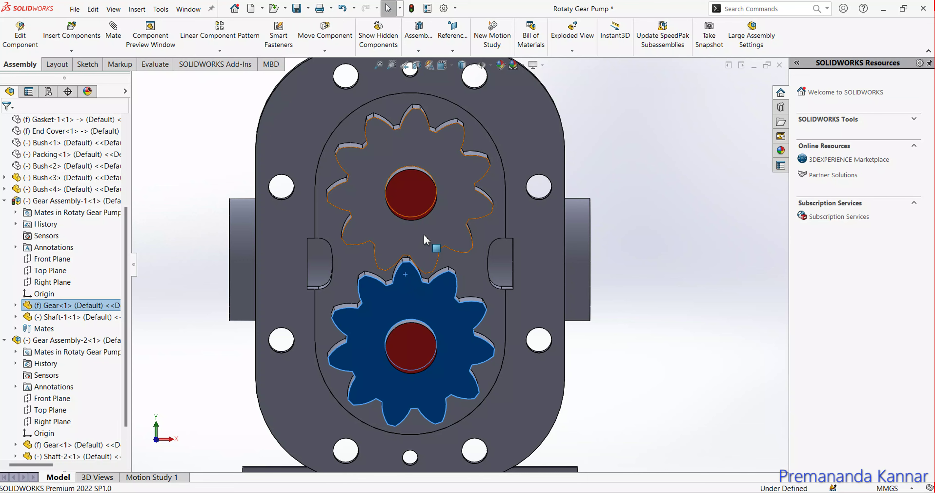
middle_click_drag(432, 246, 424, 215)
scroll(434, 261, "down", 5)
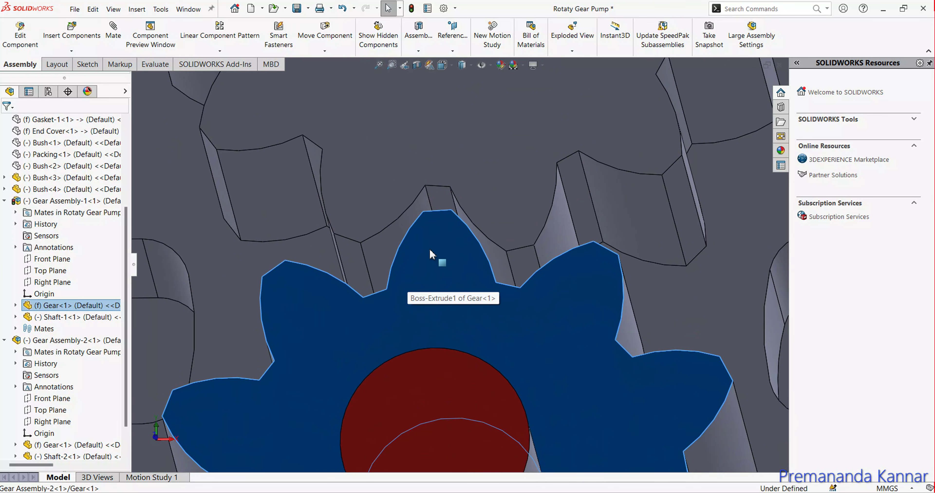
left_click_drag(425, 249, 426, 250)
scroll(434, 218, "up", 5)
Rotate the Gear Assembly-2 gear into mesh and zoom to fit the whole pump.
left_click(432, 272)
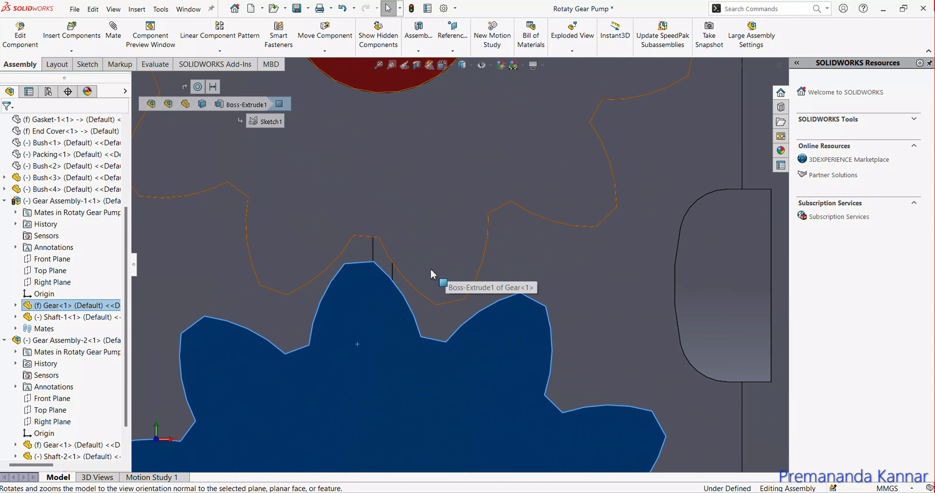
scroll(429, 268, "down", 5)
left_click_drag(427, 265, 415, 260)
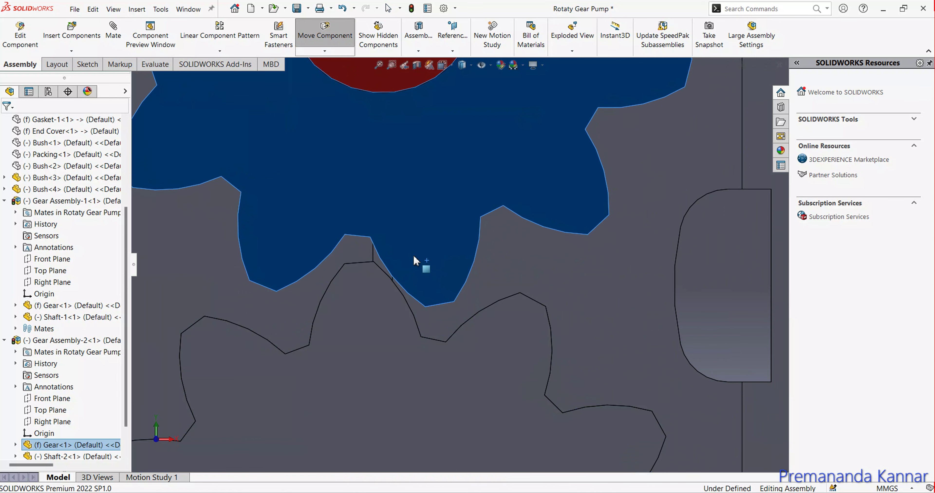
key("Escape")
key("f")
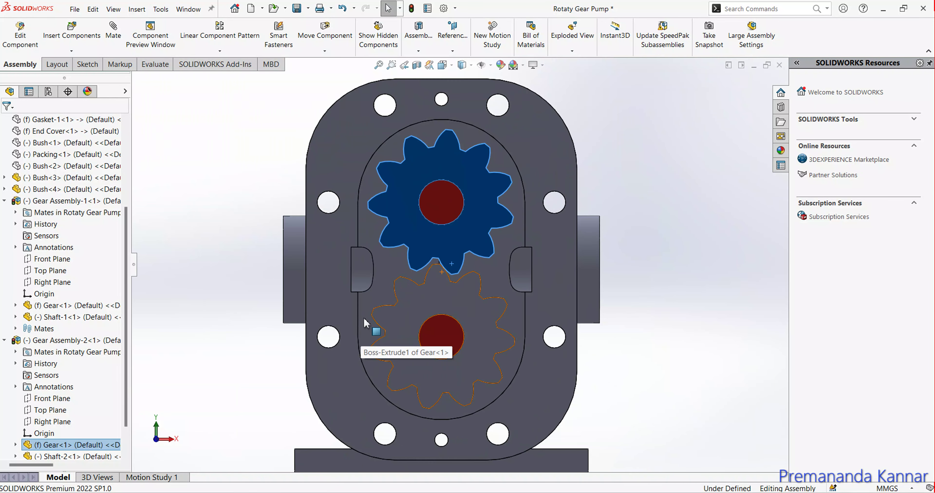
left_click(237, 280)
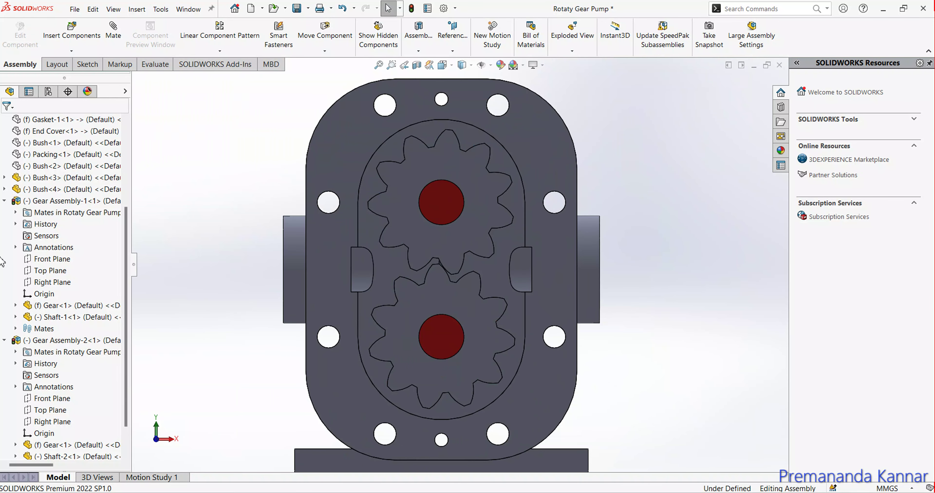
Collapse Gear Assembly-1, Gear Assembly-2 and the Gasket node in the design tree.
left_click(4, 201)
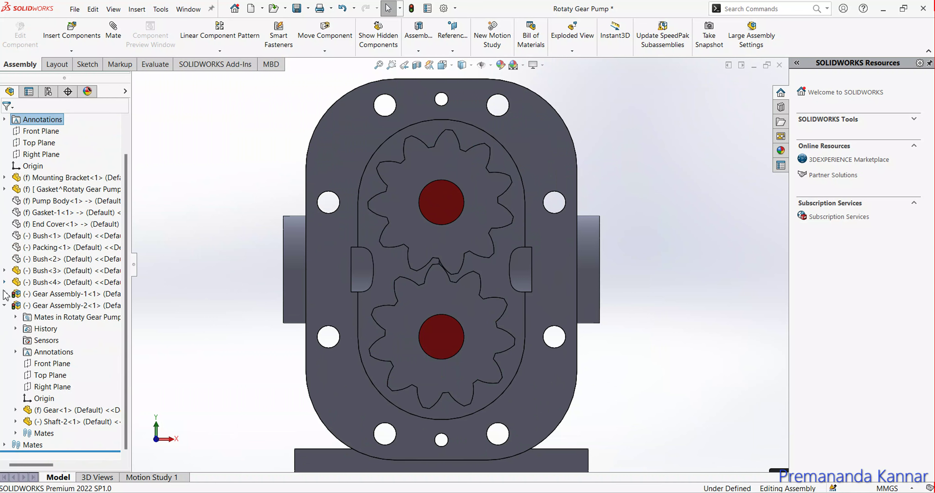
left_click(4, 307)
left_click(4, 224)
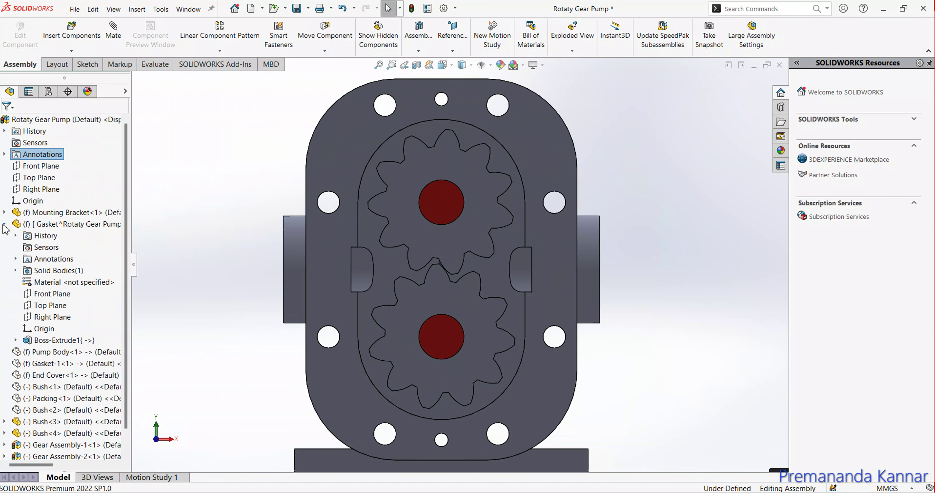
left_click(4, 224)
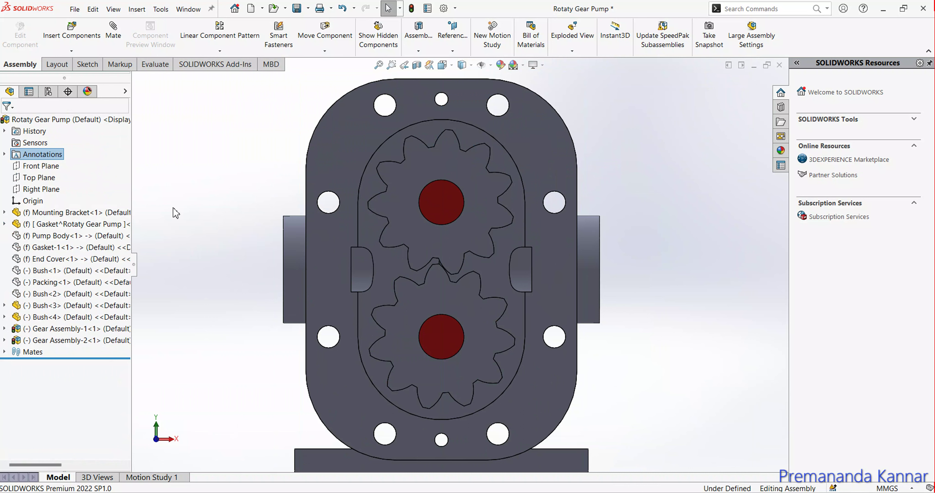
left_click(114, 40)
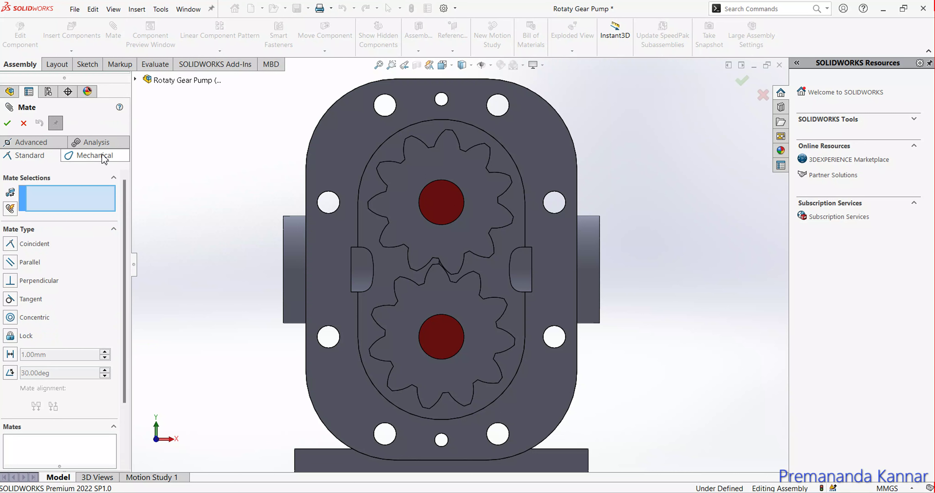
Choose the Gear mate type from the Mechanical mates and orbit to an angled view.
left_click(103, 156)
left_click(11, 295)
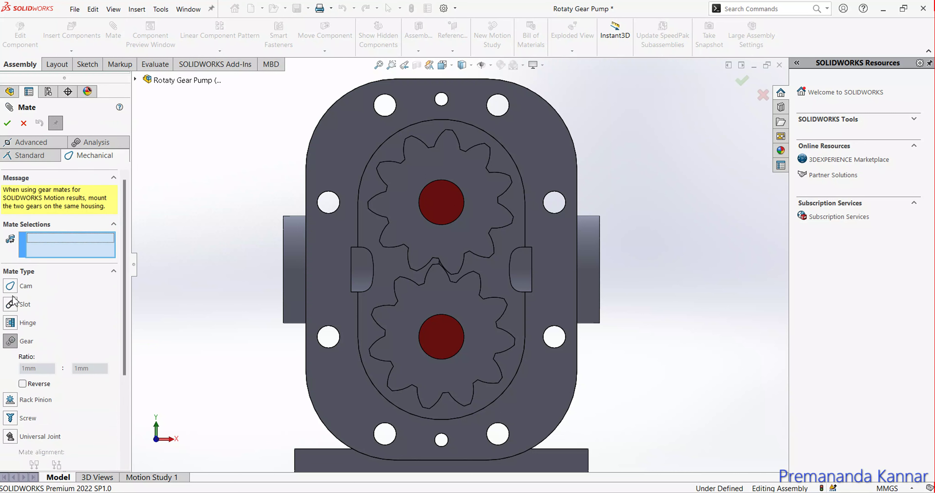
middle_click_drag(194, 319, 214, 294)
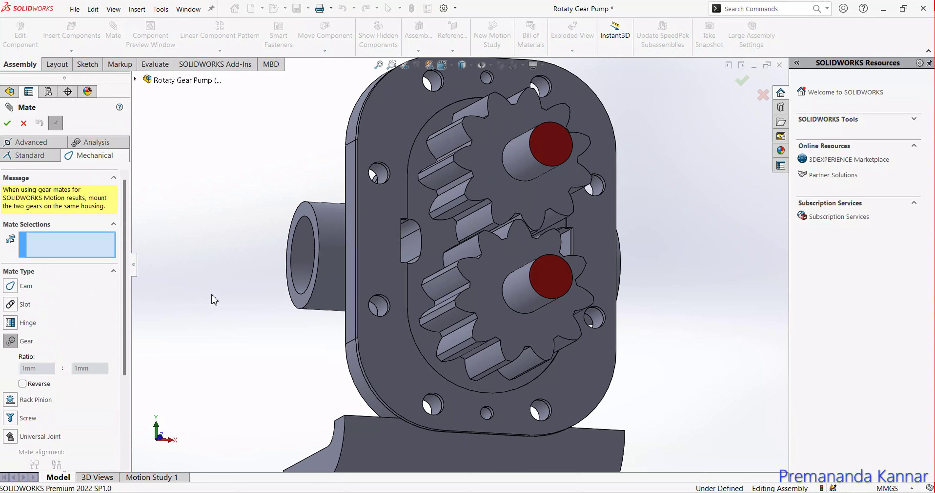
scroll(490, 339, "down", 5)
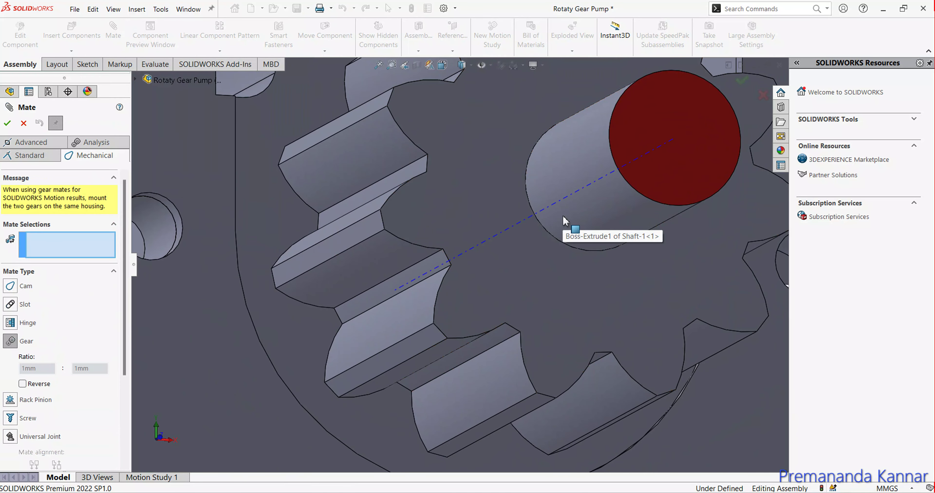
scroll(515, 232, "up", 1)
scroll(493, 231, "up", 4)
Link the two gear shafts with a 20mm : 20mm gear mate.
left_click(530, 236)
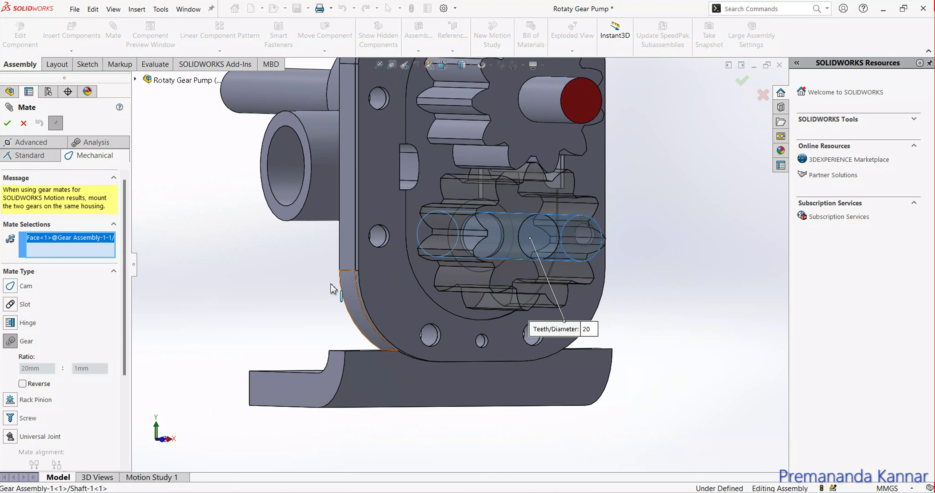
scroll(229, 298, "up", 2)
scroll(232, 295, "up", 2)
scroll(479, 210, "down", 2)
scroll(479, 210, "down", 3)
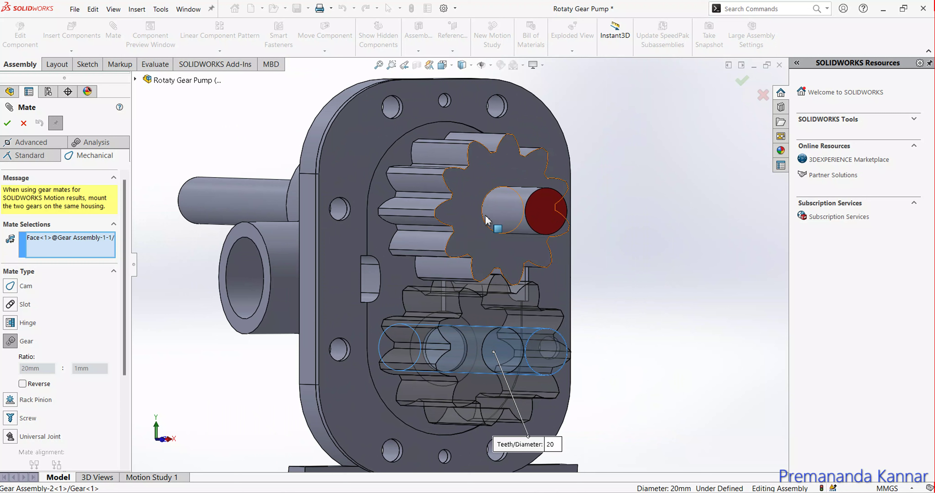
left_click(508, 210)
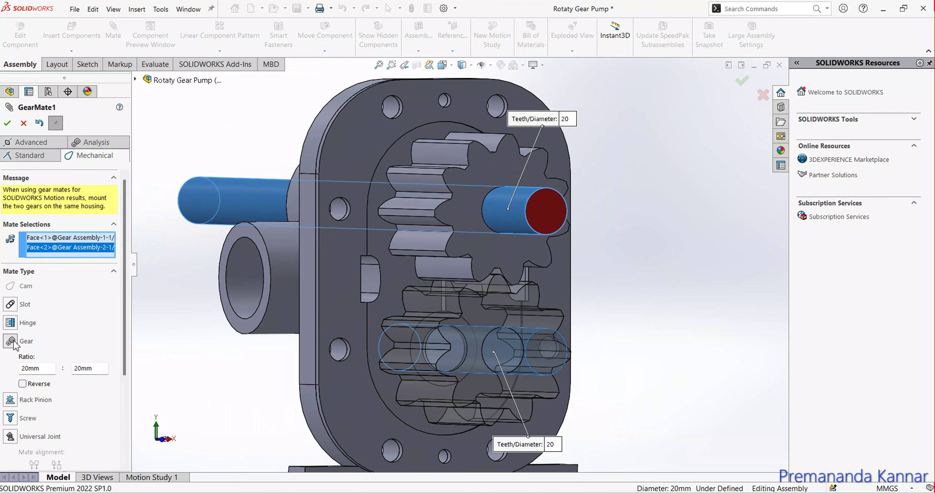
left_click(7, 123)
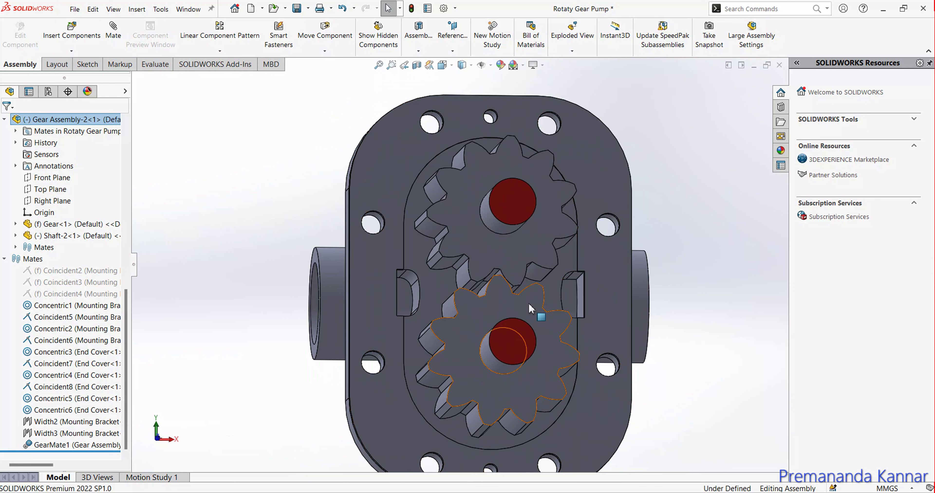
Turn the lower gear to confirm both gears rotate together.
left_click(559, 317)
mouse_move(559, 317)
left_mouse_down()
mouse_move(475, 367)
mouse_move(548, 338)
left_mouse_up()
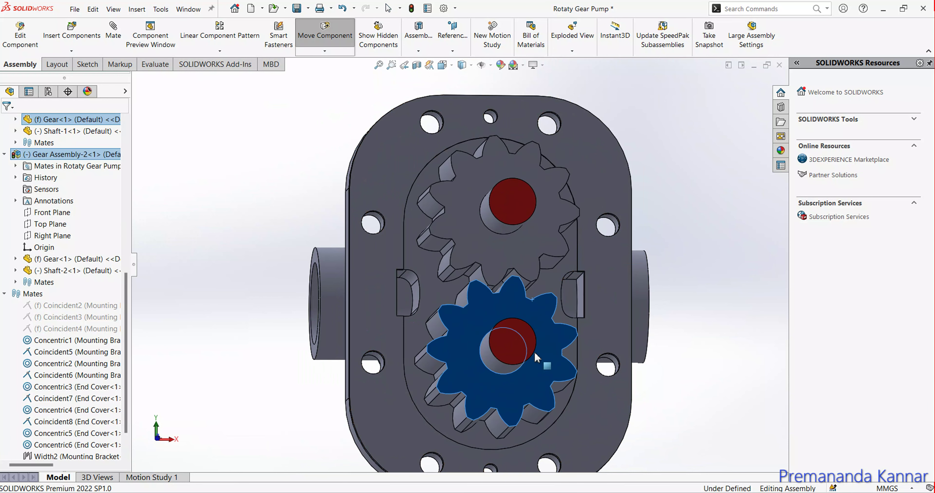
key("Escape")
scroll(549, 337, "up", 5)
Orbit and zoom around the pump to inspect the protruding drive shaft.
mouse_move(150, 306)
middle_mouse_down()
mouse_move(119, 327)
mouse_move(126, 367)
mouse_move(212, 360)
middle_mouse_up()
mouse_move(459, 377)
middle_mouse_down()
mouse_move(582, 314)
mouse_move(524, 288)
mouse_move(515, 300)
middle_mouse_up()
scroll(472, 269, "down", 8)
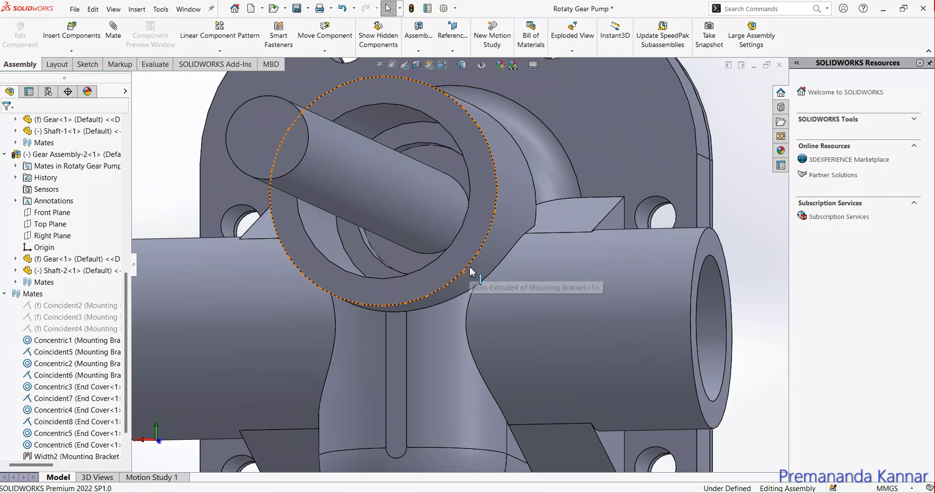
mouse_move(357, 269)
middle_mouse_down()
mouse_move(397, 254)
mouse_move(361, 250)
mouse_move(371, 277)
mouse_move(419, 282)
middle_mouse_up()
scroll(419, 282, "up", 10)
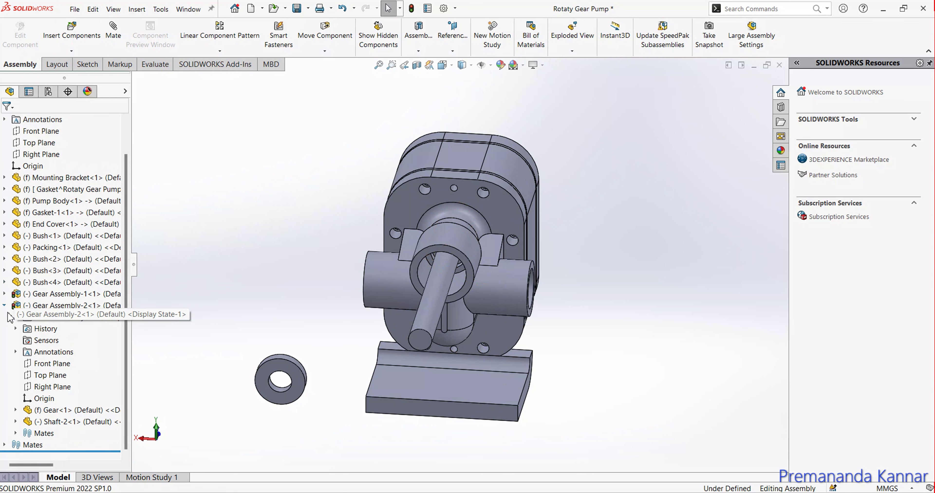
Collapse Gear Assembly-2, orbit to a side view and pick a face of Packing-5 for a mate.
left_click(5, 305)
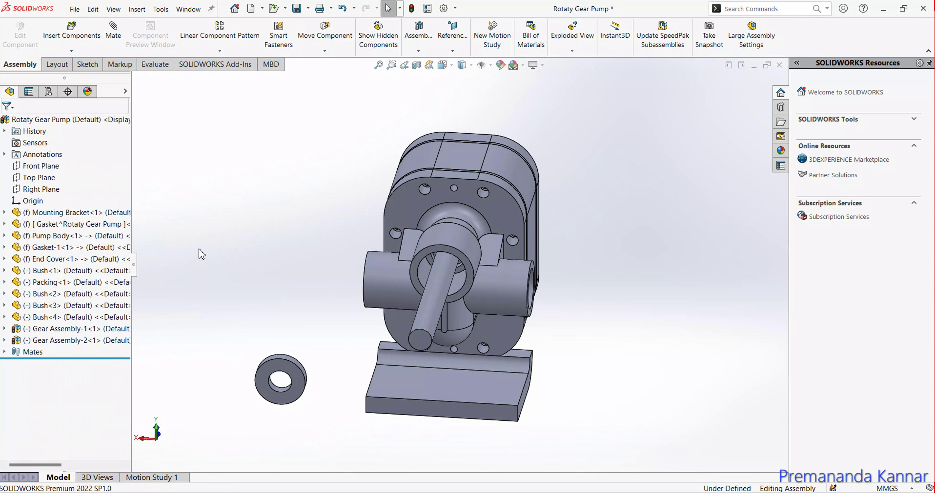
mouse_move(266, 227)
middle_mouse_down()
mouse_move(409, 206)
mouse_move(327, 218)
middle_mouse_up()
left_click(113, 29)
left_click(405, 232)
Make Packing-5 and Packing-3 concentric with Packing-4.
left_click(399, 279)
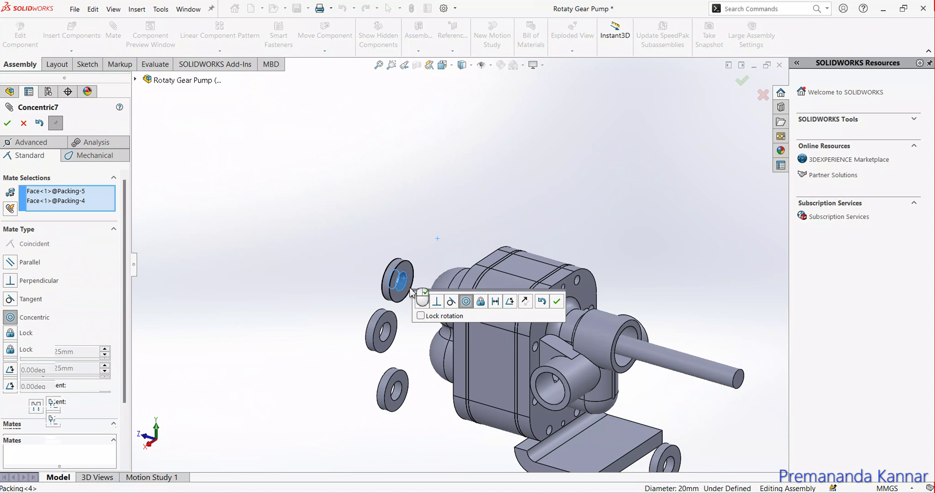
left_click(556, 301)
left_click_drag(400, 285, 425, 305)
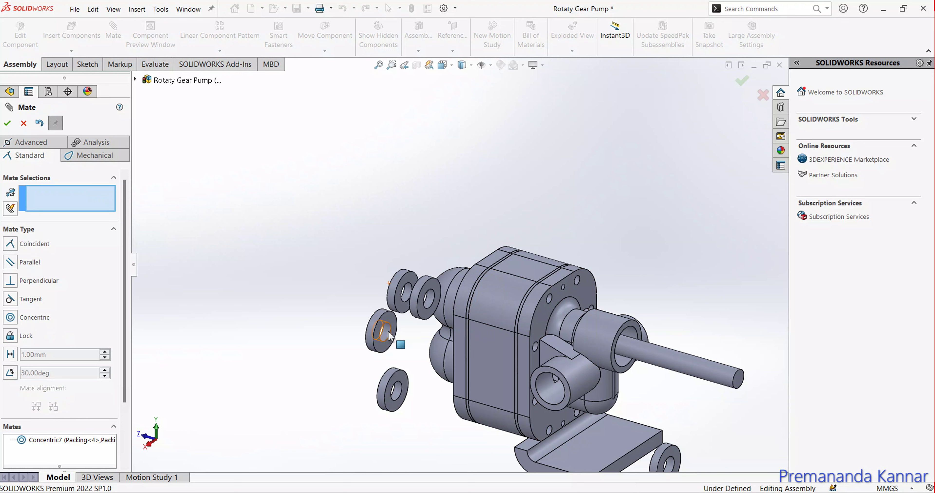
left_click(378, 324)
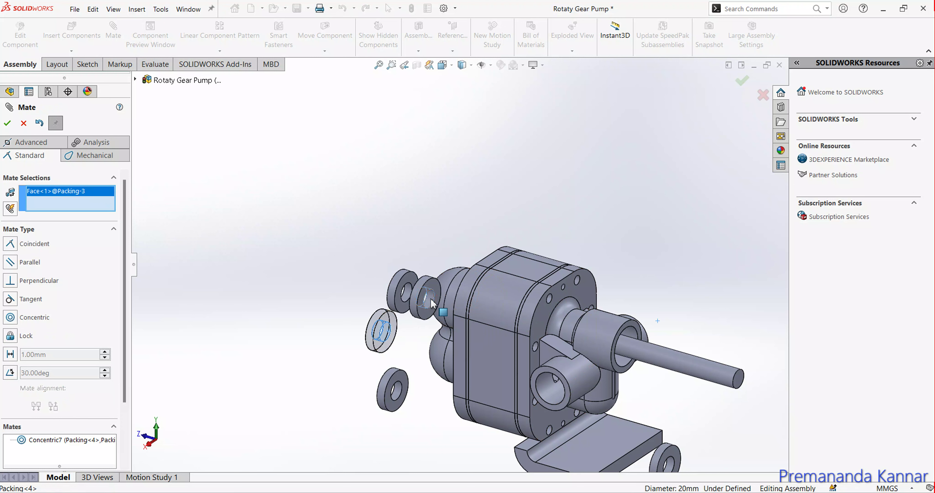
left_click(427, 312)
left_click(579, 331)
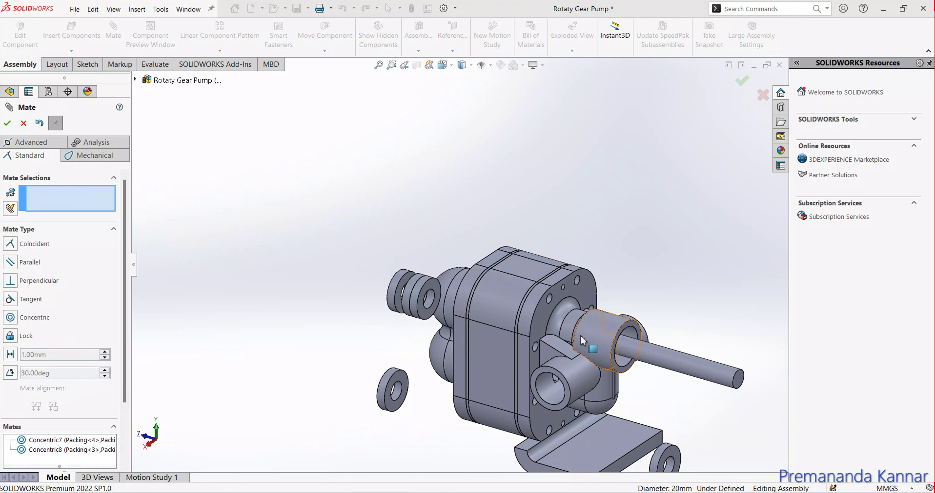
Make Packing-2 and Packing-1 concentric with Packing-4.
left_click(397, 395)
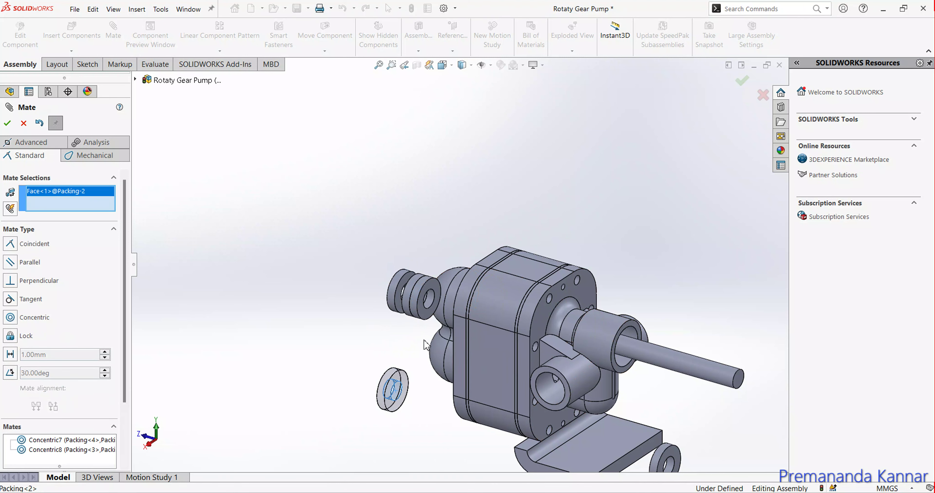
left_click(428, 301)
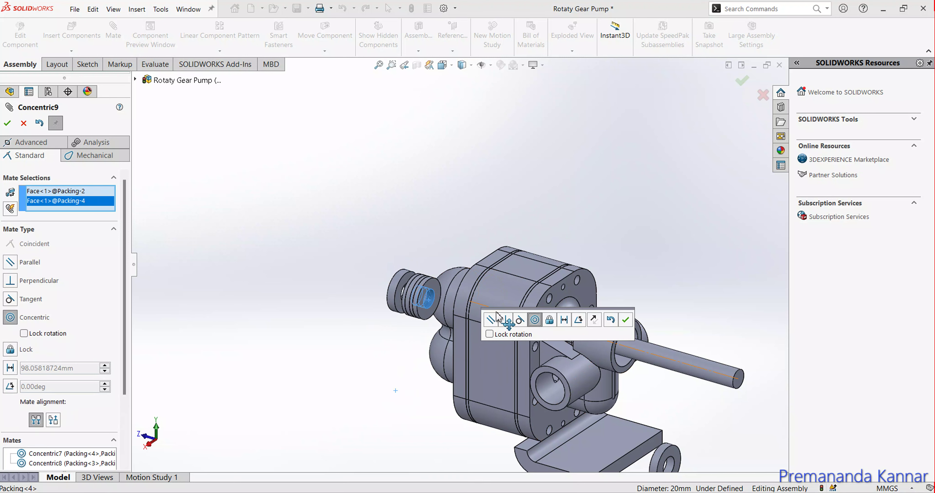
left_click(625, 319)
scroll(526, 345, "up", 3)
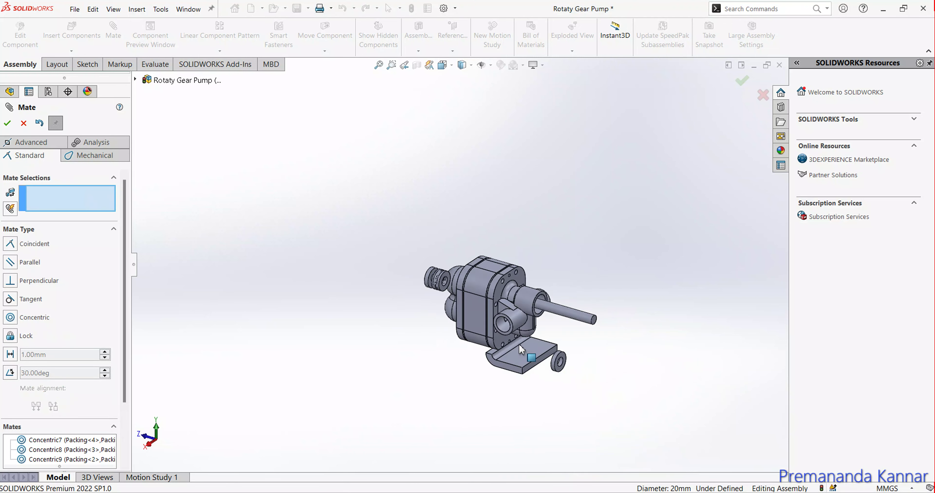
scroll(497, 308, "down", 6)
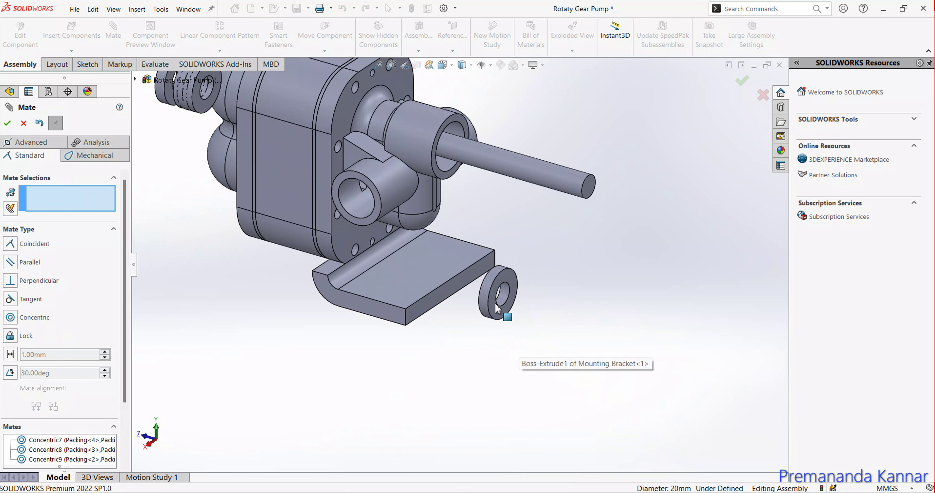
left_click(509, 295)
left_click(512, 297)
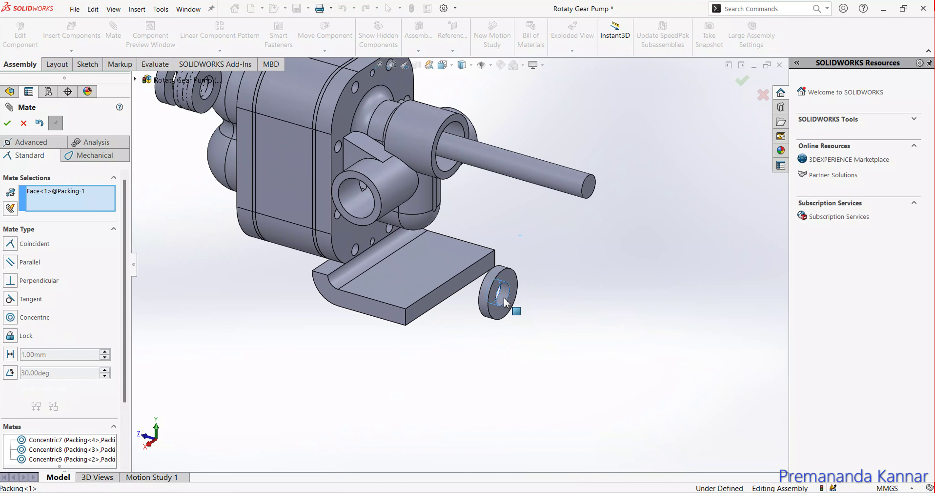
scroll(353, 326, "up", 5)
scroll(384, 219, "down", 5)
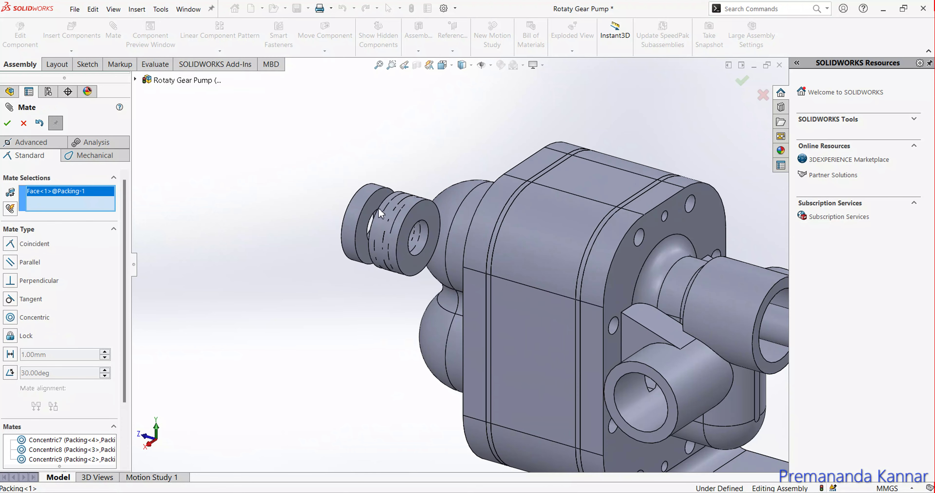
left_click(426, 246)
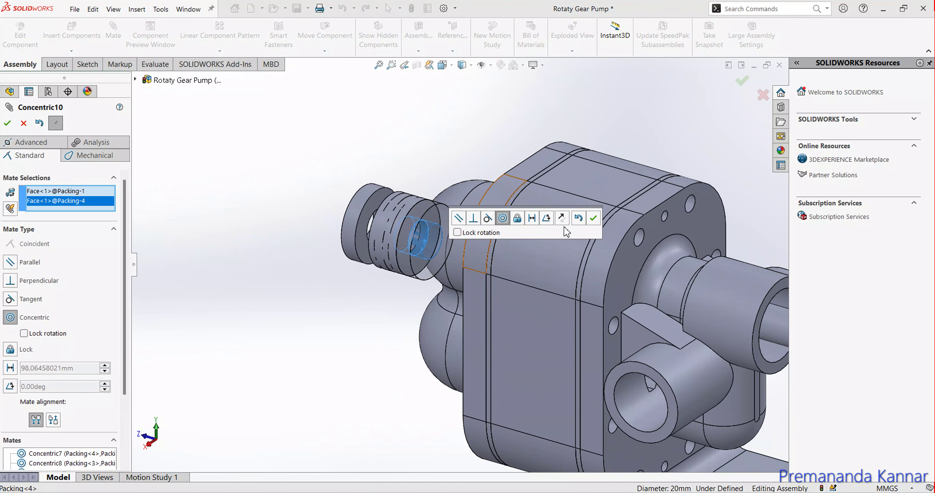
left_click(593, 217)
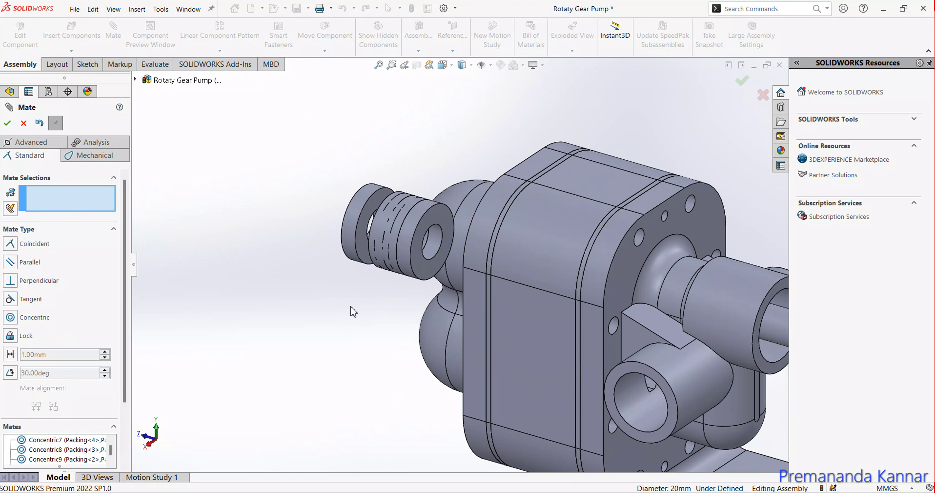
Pull the rings out of the bore and space them apart in Right view.
left_click_drag(362, 241, 218, 278)
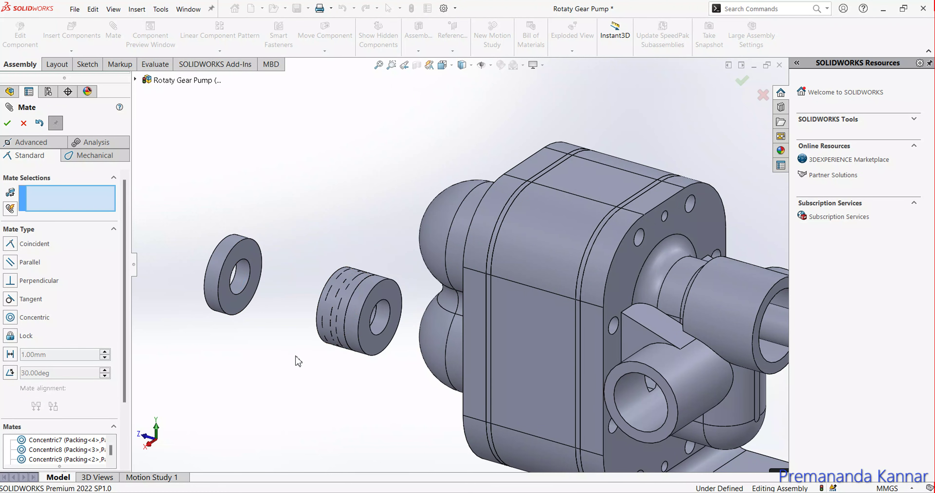
key("ctrl+4")
scroll(403, 386, "down", 5)
scroll(436, 363, "up", 4)
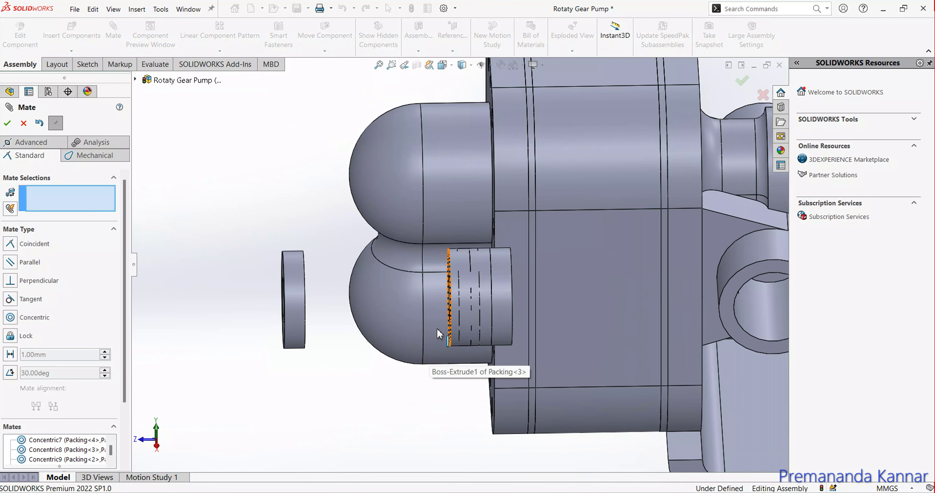
left_click_drag(453, 311, 384, 321)
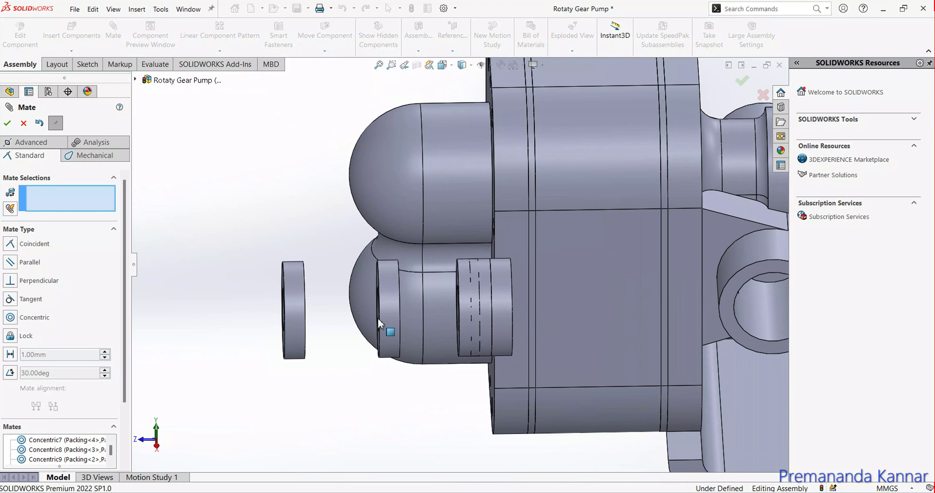
left_click_drag(464, 313, 420, 312)
middle_click_drag(452, 317, 399, 290)
left_click(387, 287)
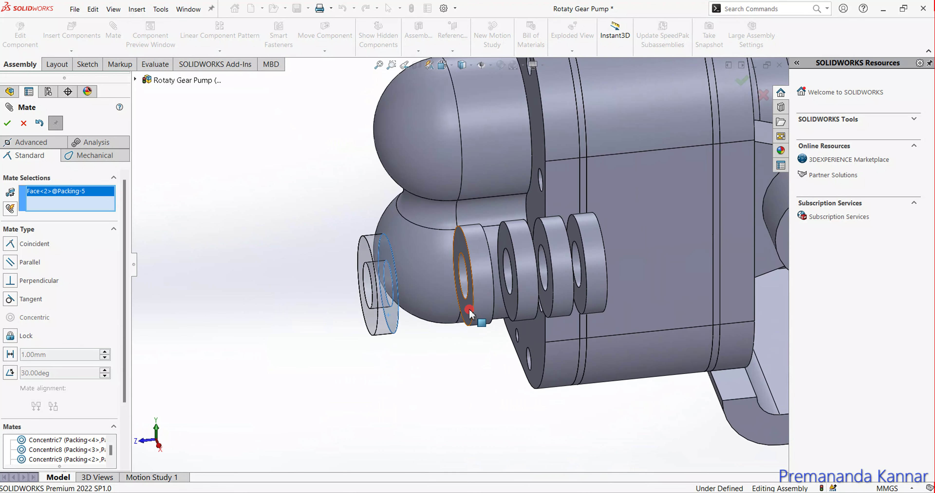
Stack Packing-3, Packing-1 and Packing-2 against neighbouring rings with coincident face mates.
left_click(469, 314)
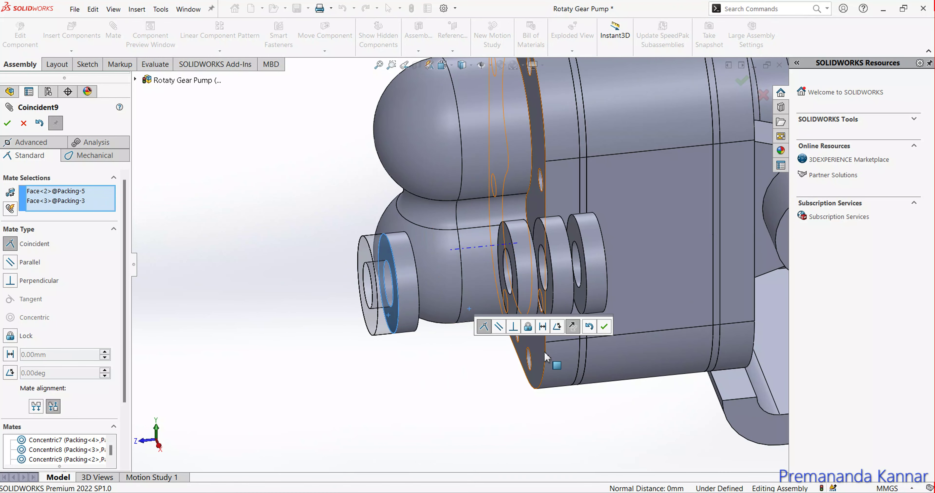
left_click(604, 326)
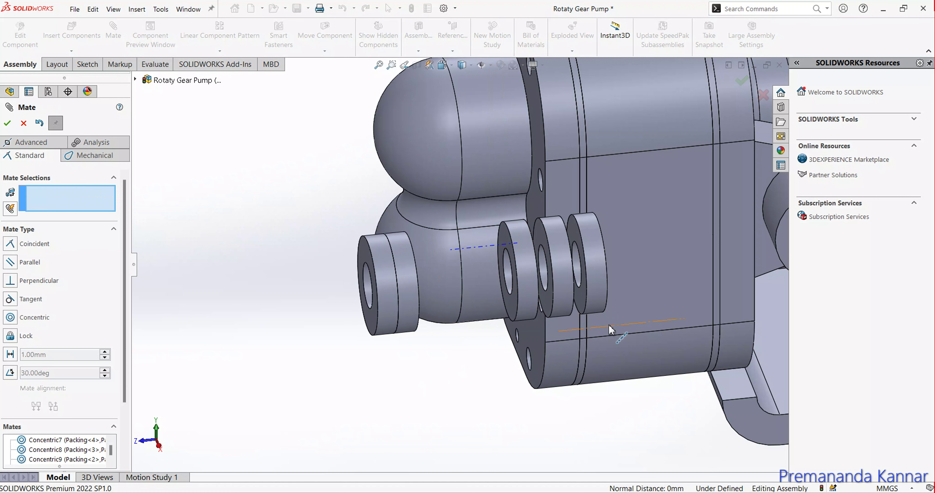
left_click(583, 301)
left_click(585, 308)
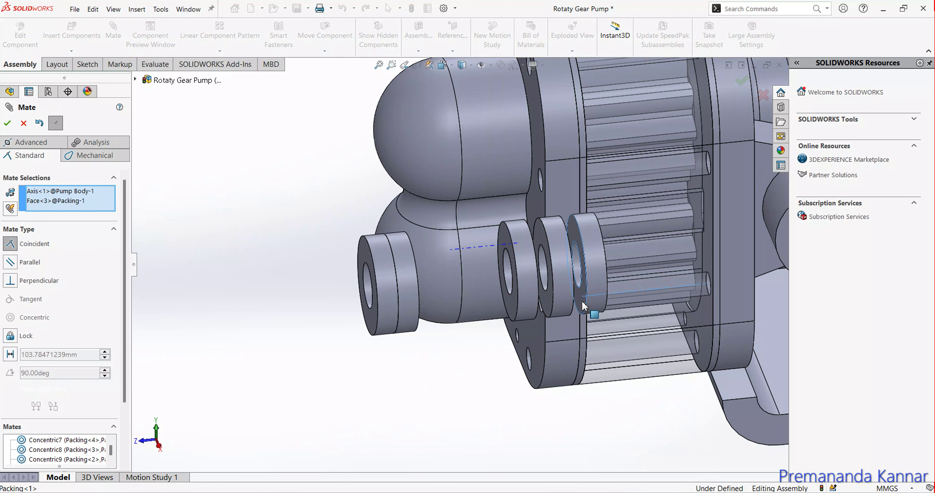
left_click(697, 318)
scroll(516, 369, "up", 5)
left_click(516, 369)
scroll(517, 386, "down", 5)
scroll(521, 369, "down", 3)
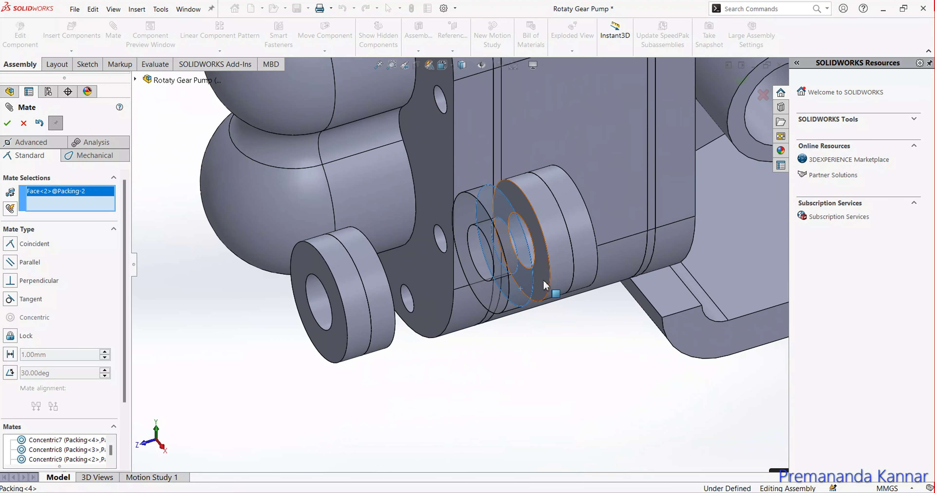
left_click(545, 285)
left_click(680, 300)
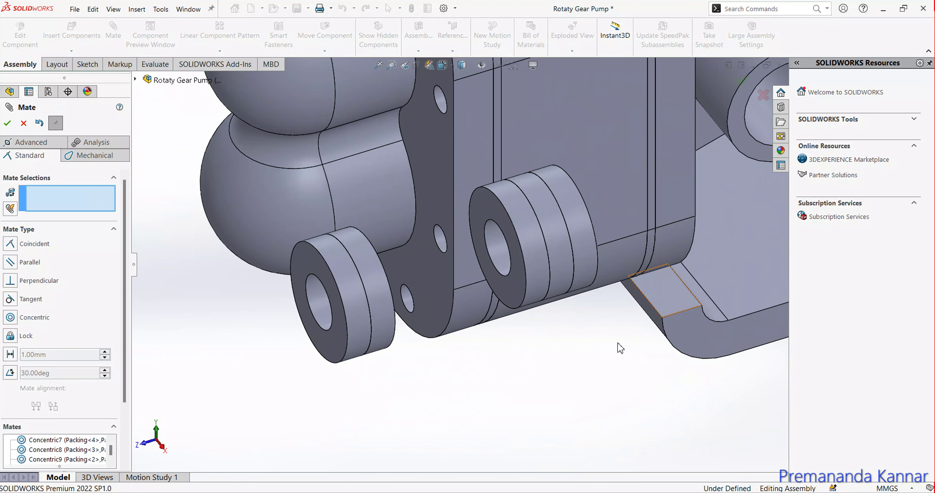
Butt Packing-3 against Packing-2 and make the packing concentric with the pump bore.
left_click(520, 313)
middle_click_drag(528, 362, 467, 346)
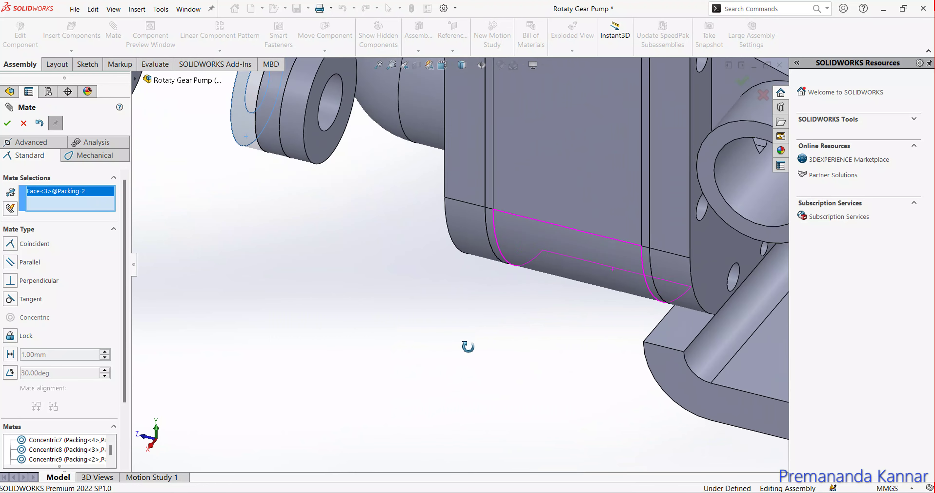
scroll(468, 347, "up", 5)
scroll(423, 223, "down", 5)
left_click(277, 236)
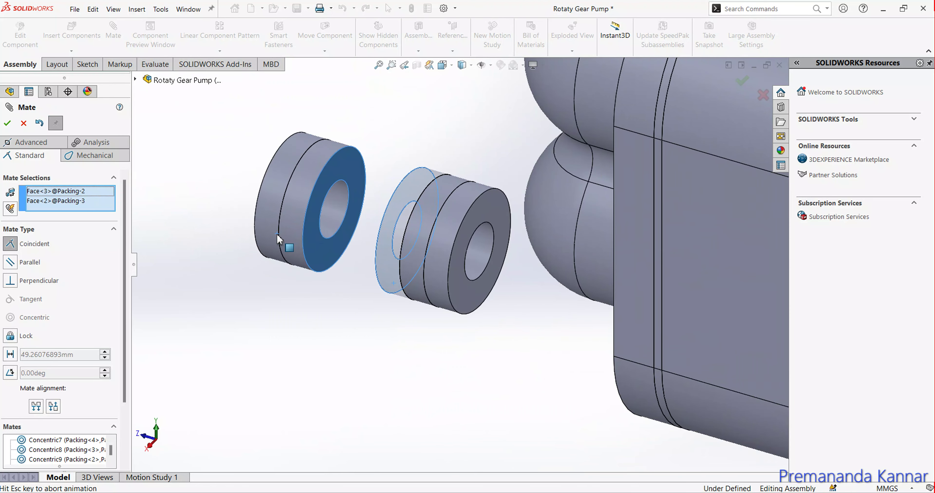
left_click(306, 232)
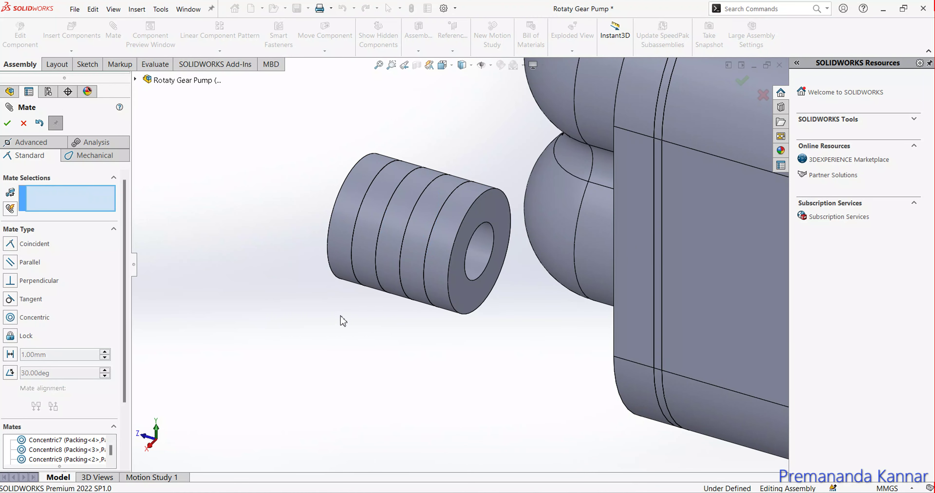
scroll(342, 319, "up", 5)
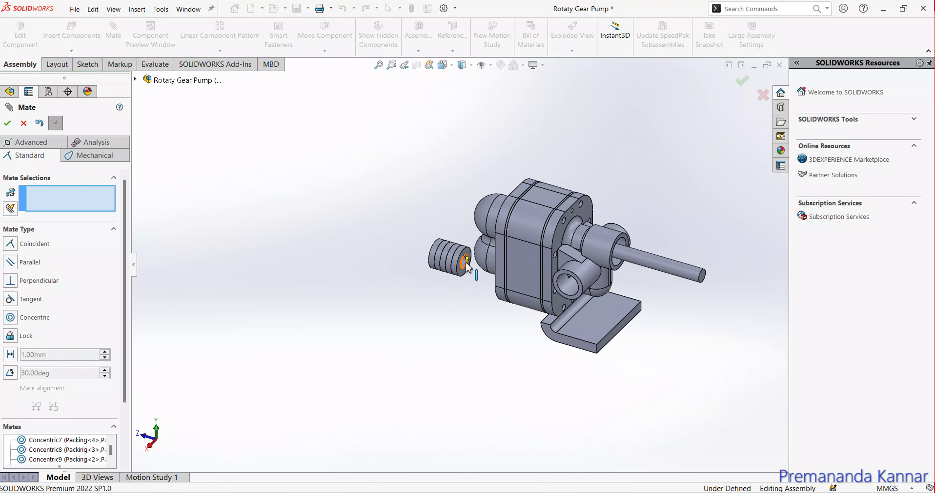
scroll(464, 265, "down", 5)
left_click(459, 259)
scroll(459, 263, "up", 5)
left_click(679, 262)
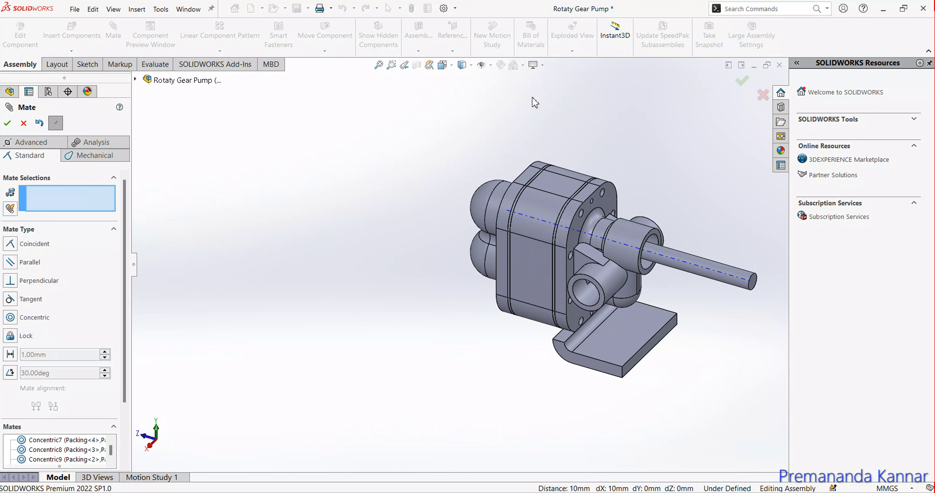
left_click(470, 64)
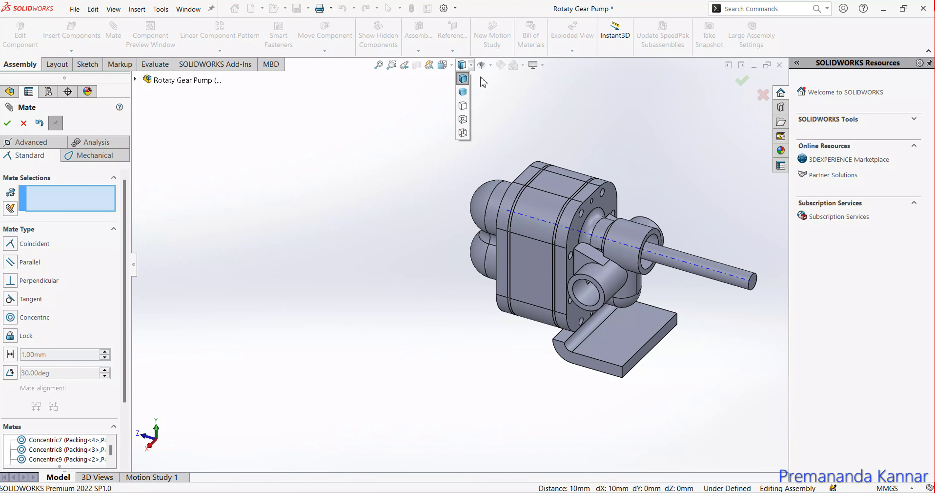
Switch to Hidden Lines Visible and pull the packing stack away from the pump body.
left_click(463, 120)
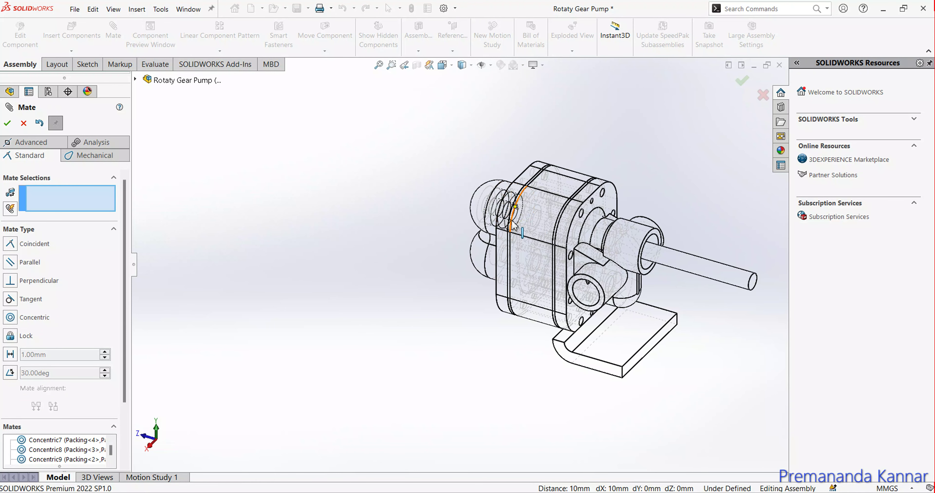
scroll(516, 225, "down", 5)
scroll(501, 236, "down", 3)
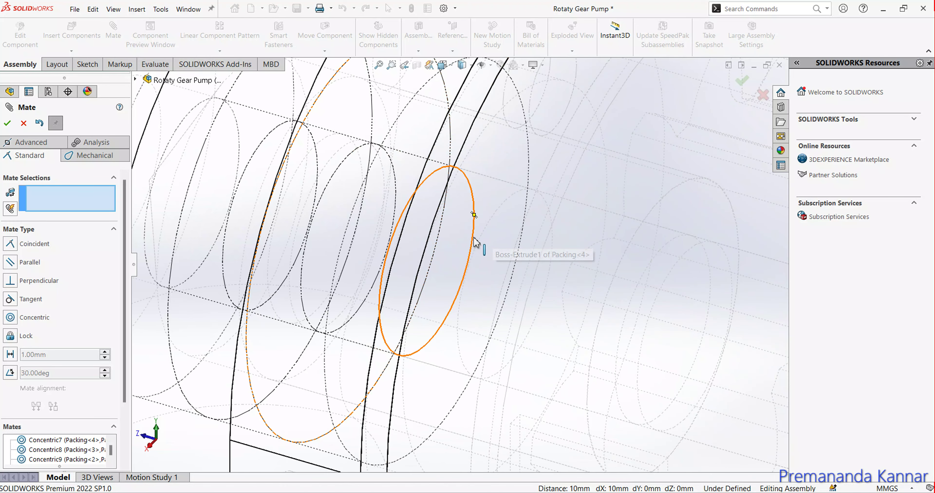
scroll(581, 290, "down", 3)
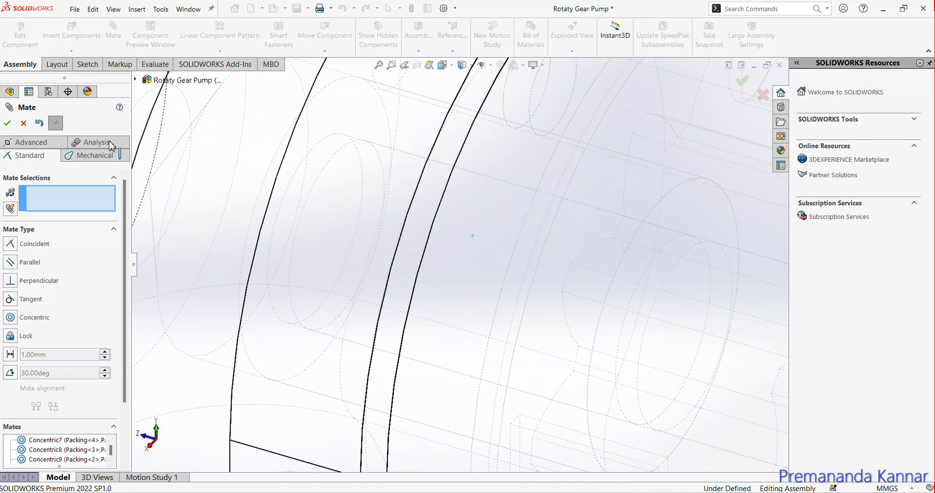
scroll(346, 208, "up", 3)
scroll(317, 220, "up", 3)
left_click_drag(288, 218, 207, 181)
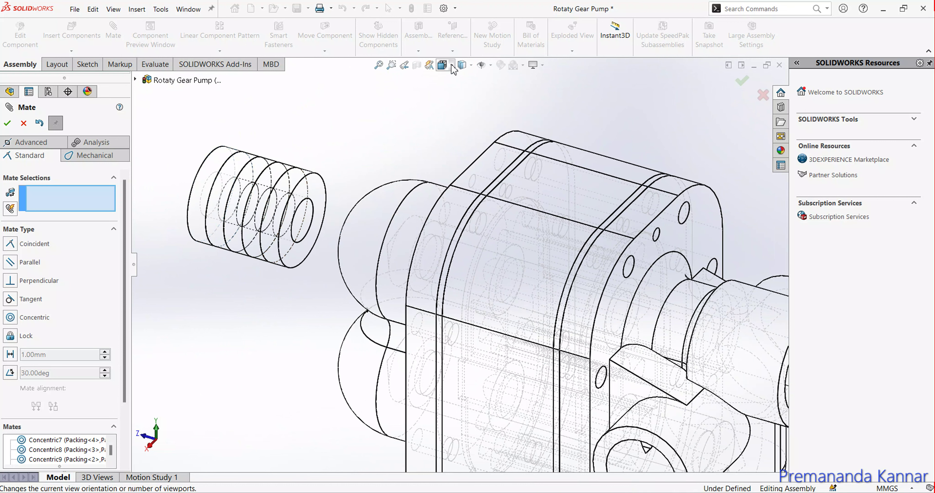
Return to Shaded With Edges and move the packing stack to the shaft end.
left_click(470, 66)
left_click(468, 92)
scroll(356, 239, "up", 3)
scroll(378, 254, "up", 1)
left_click_drag(378, 254, 596, 296)
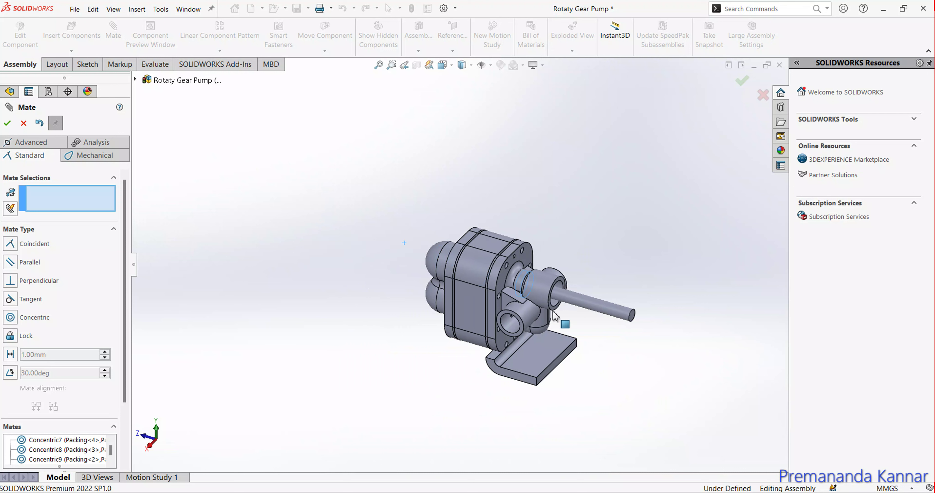
key("ctrl+1")
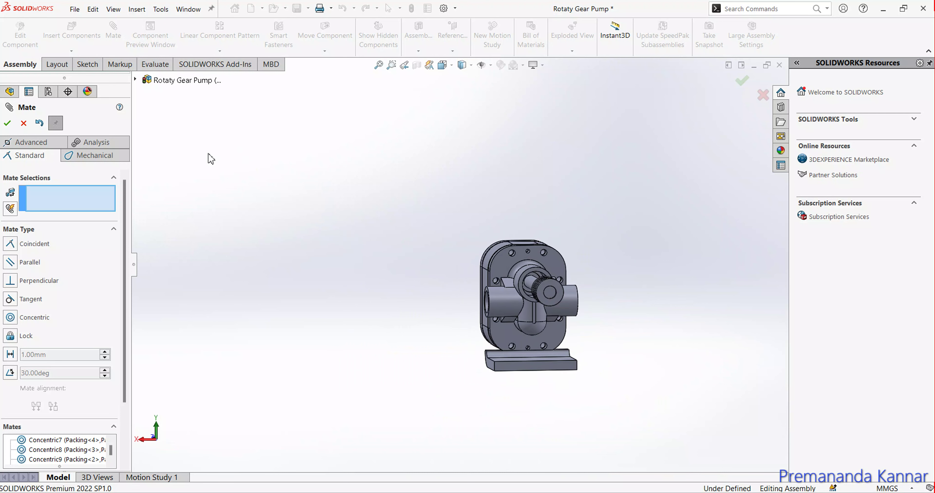
Make Packing-5 coincident with the mounting bracket face and close the Mate panel.
left_click(475, 313)
mouse_move(370, 263)
middle_mouse_down()
mouse_move(453, 298)
mouse_move(486, 276)
mouse_move(491, 246)
middle_mouse_up()
scroll(491, 239, "down", 10)
left_click(407, 199)
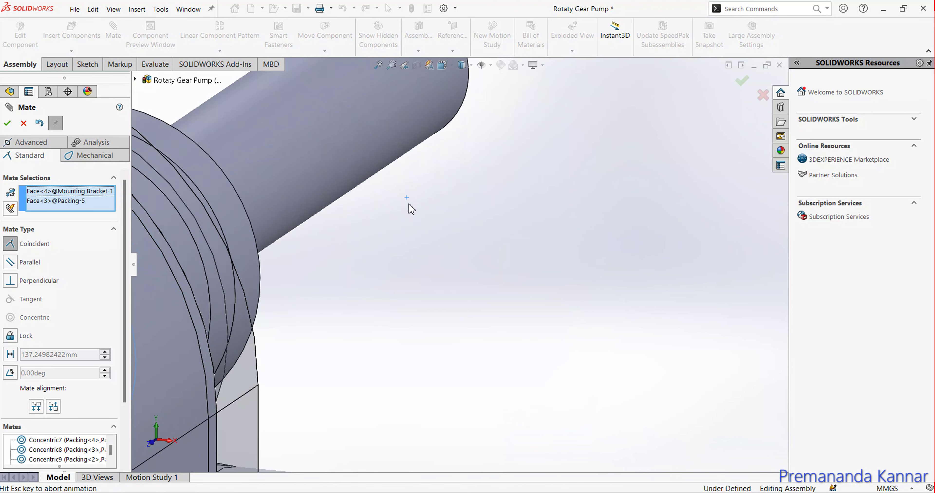
left_click(549, 181)
scroll(501, 231, "up", 5)
key("Escape")
key("ctrl+3")
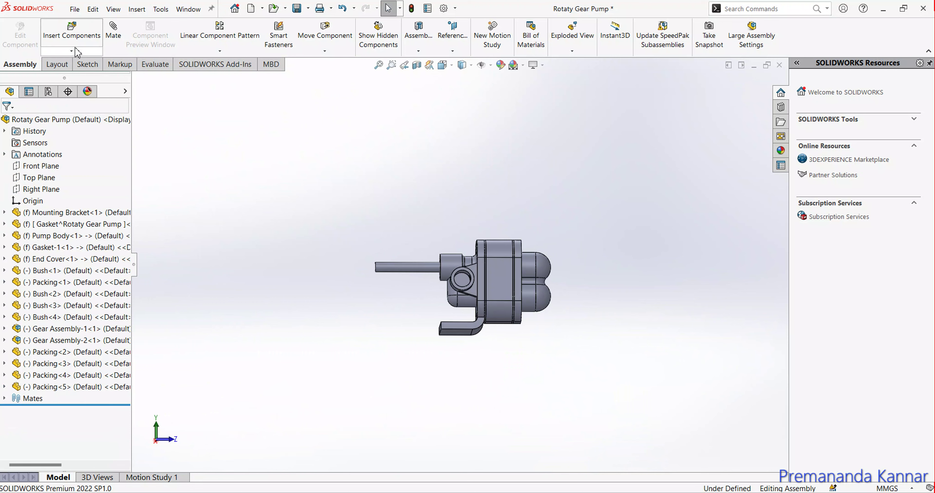
Insert the Gland part file and drop Gland<1> into the model space.
left_click(71, 31)
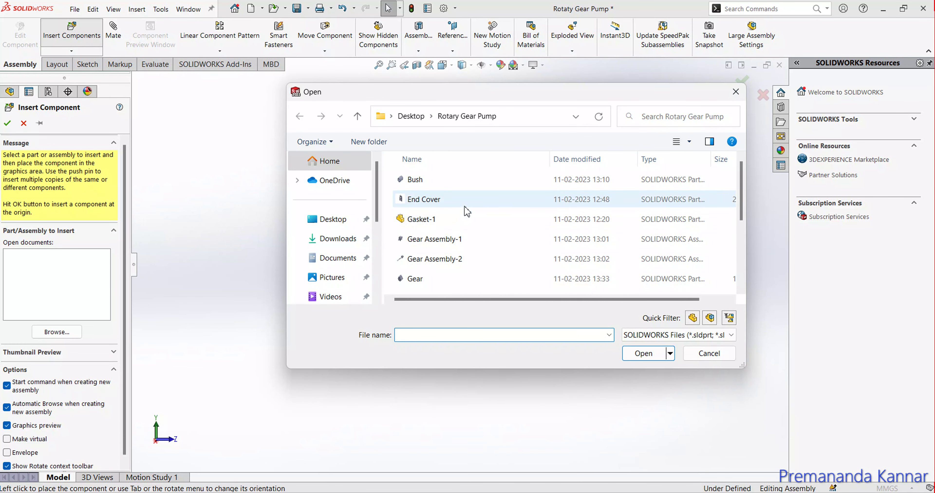
scroll(433, 198, "down", 2)
scroll(433, 197, "down", 1)
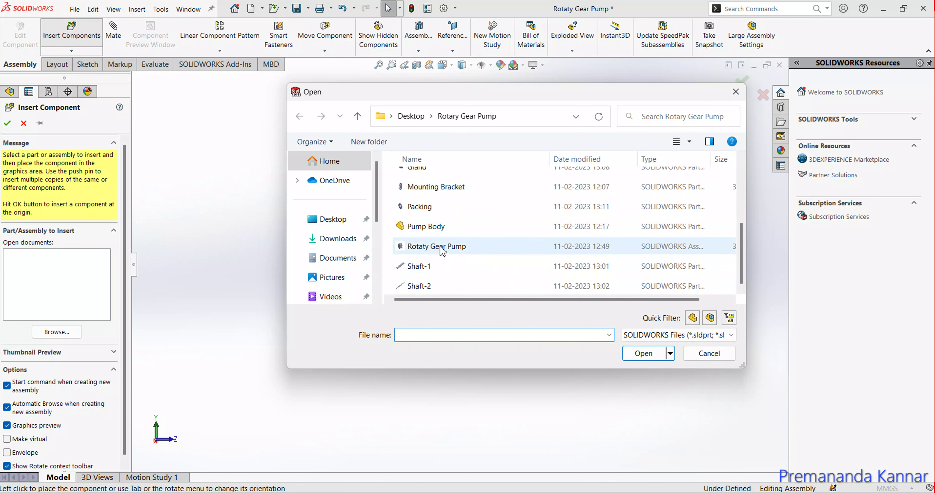
scroll(437, 250, "up", 1)
left_click(435, 238)
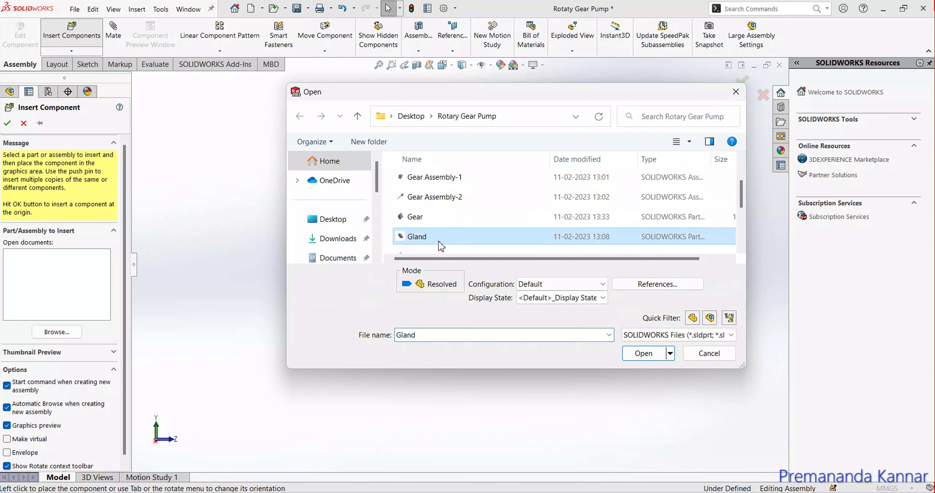
left_click(655, 354)
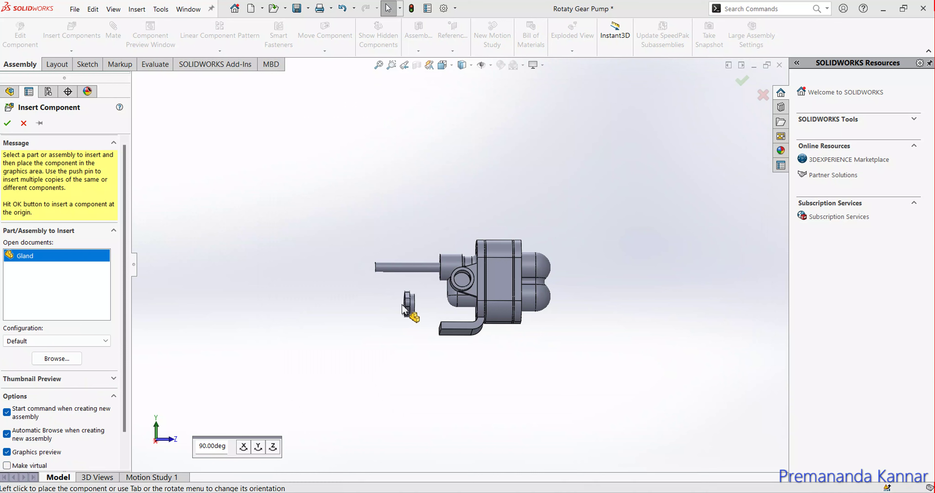
left_click(387, 315)
middle_click_drag(387, 316, 559, 358)
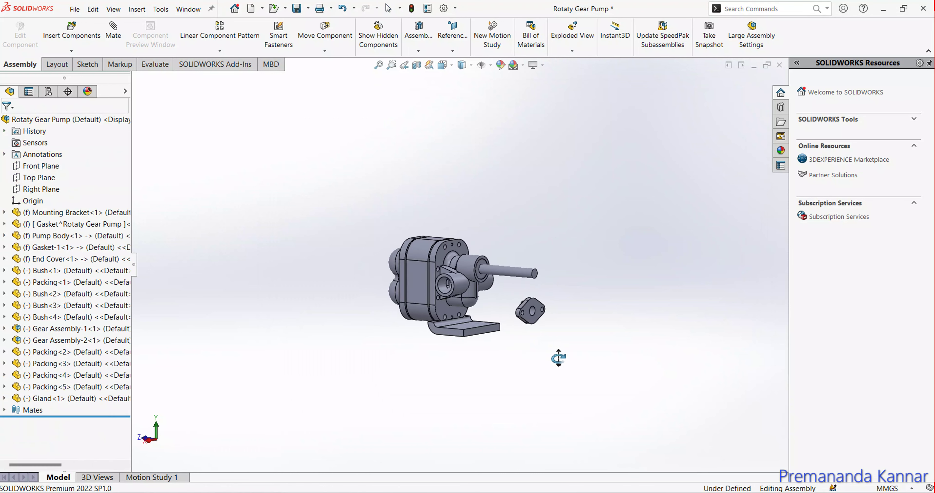
Make the gland bore concentric with the drive shaft.
left_click(113, 37)
scroll(530, 319, "down", 5)
scroll(530, 319, "down", 3)
left_click(552, 270)
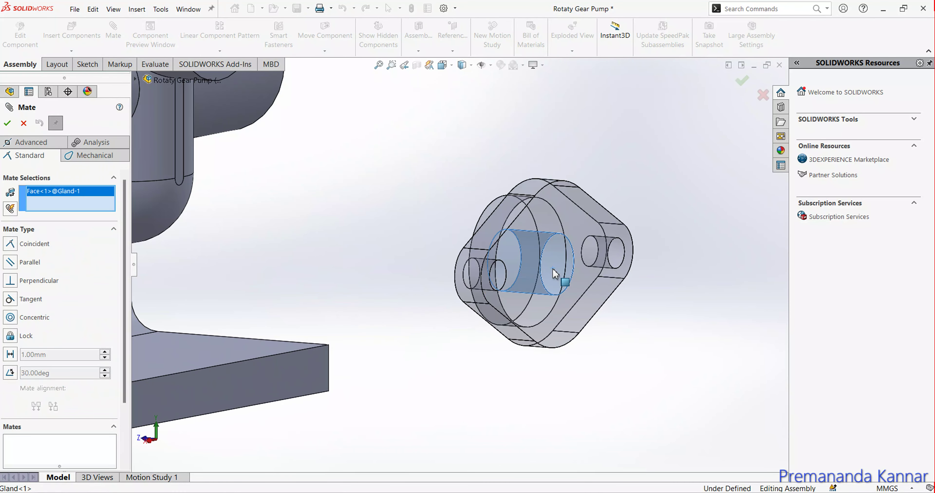
scroll(432, 189, "up", 5)
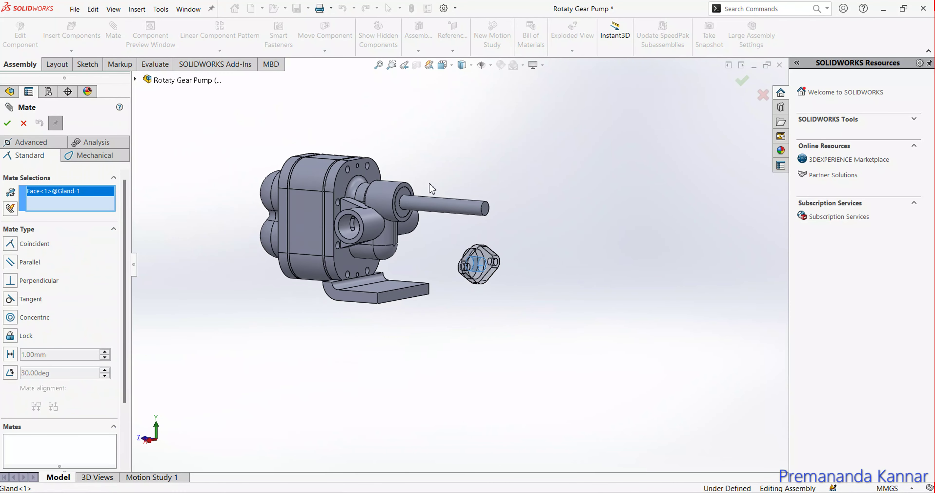
left_click(423, 203)
left_click(544, 180)
left_click(544, 180)
left_click(573, 178)
scroll(642, 298, "up", 5)
Seat the gland on the bracket face and make its Top Plane parallel to the pump body.
left_click(643, 299)
left_click(653, 320)
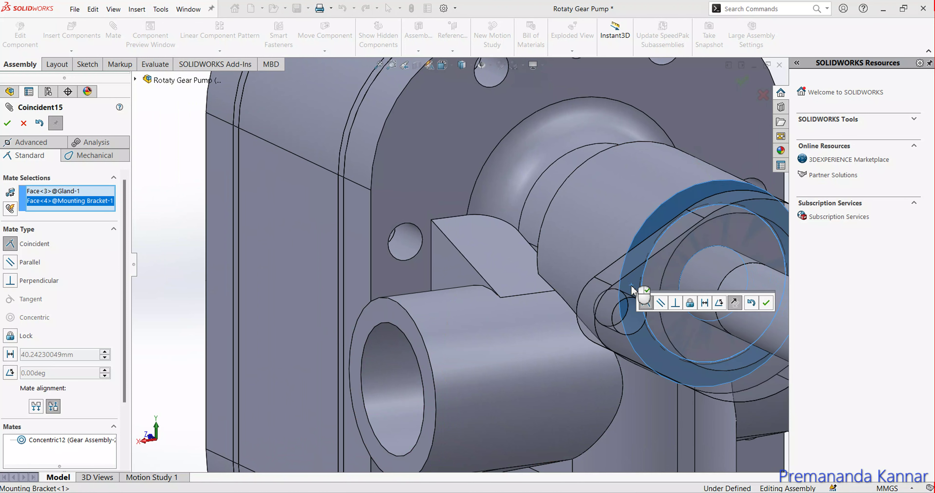
left_click(766, 302)
scroll(652, 336, "down", 6)
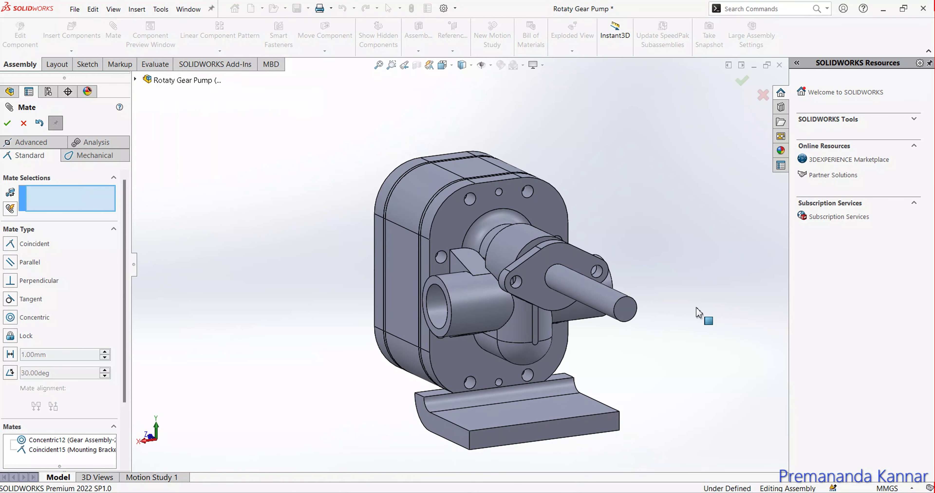
left_click(8, 123)
left_click(471, 183)
left_click(200, 417)
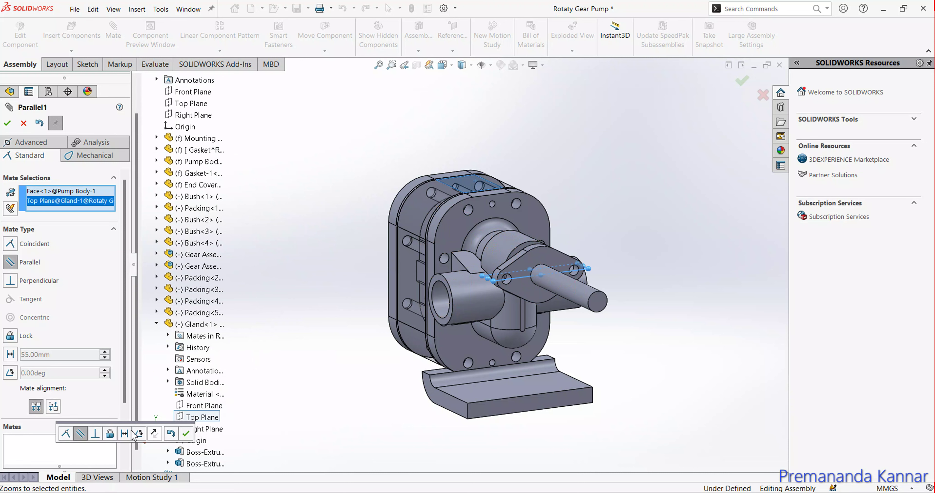
left_click(186, 433)
left_click(7, 123)
Orbit around the finished Rotaty Gear Pump assembly to check the gland on the drive shaft, then save it.
mouse_move(557, 156)
middle_mouse_down()
mouse_move(597, 156)
mouse_move(403, 202)
mouse_move(353, 194)
mouse_move(353, 153)
middle_mouse_up()
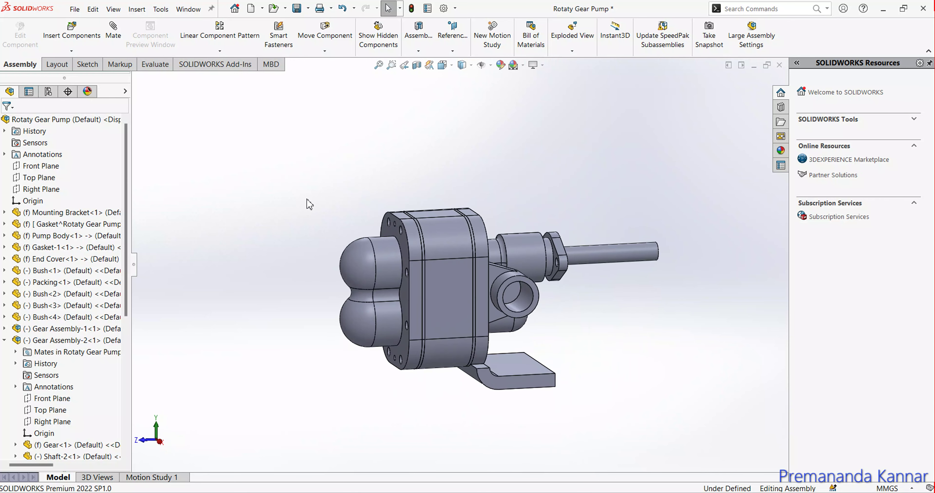
mouse_move(288, 221)
middle_mouse_down()
mouse_move(267, 167)
mouse_move(340, 198)
mouse_move(499, 190)
mouse_move(461, 206)
middle_mouse_up()
left_click(416, 208)
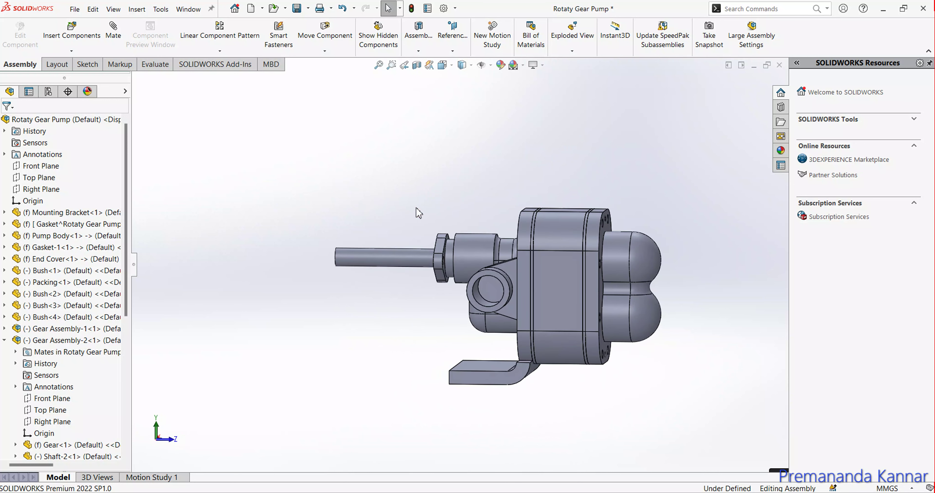
key("ctrl+s")
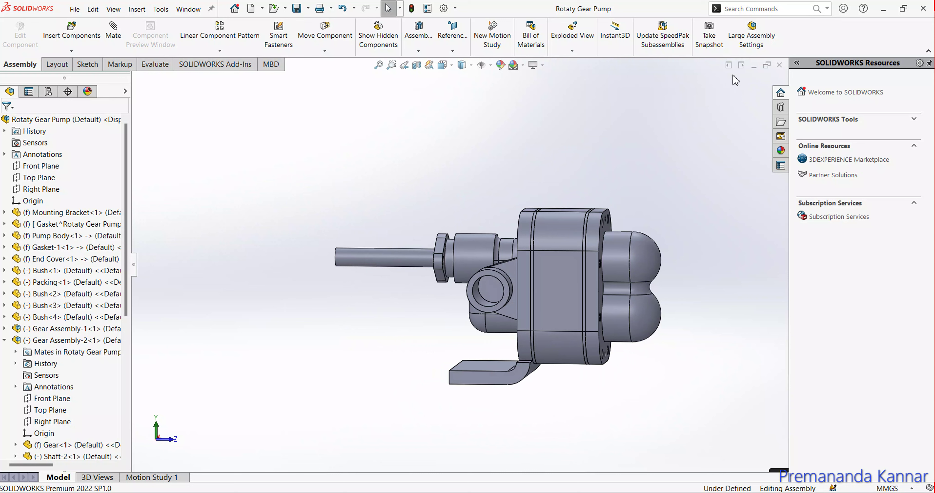